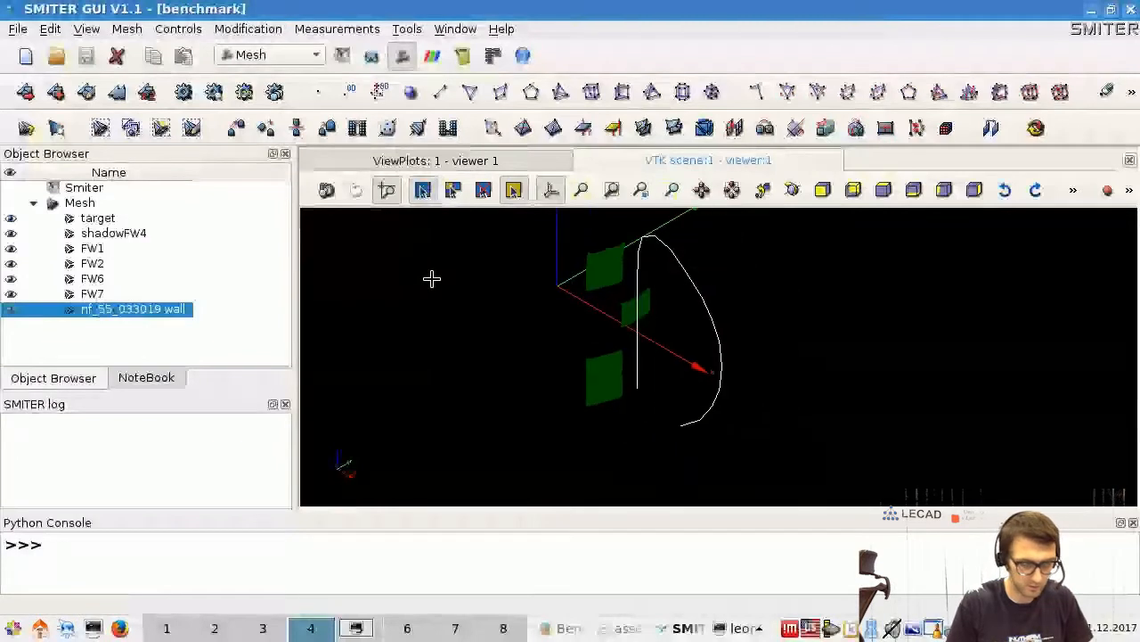
scroll(431, 278, up, 1)
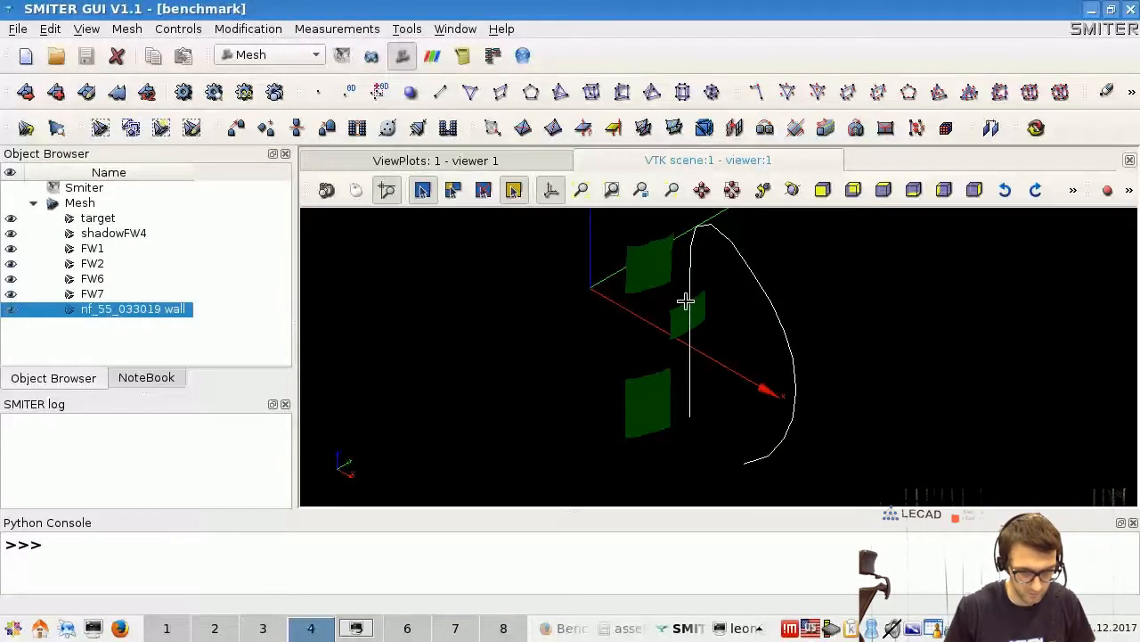
scroll(686, 301, up, 9)
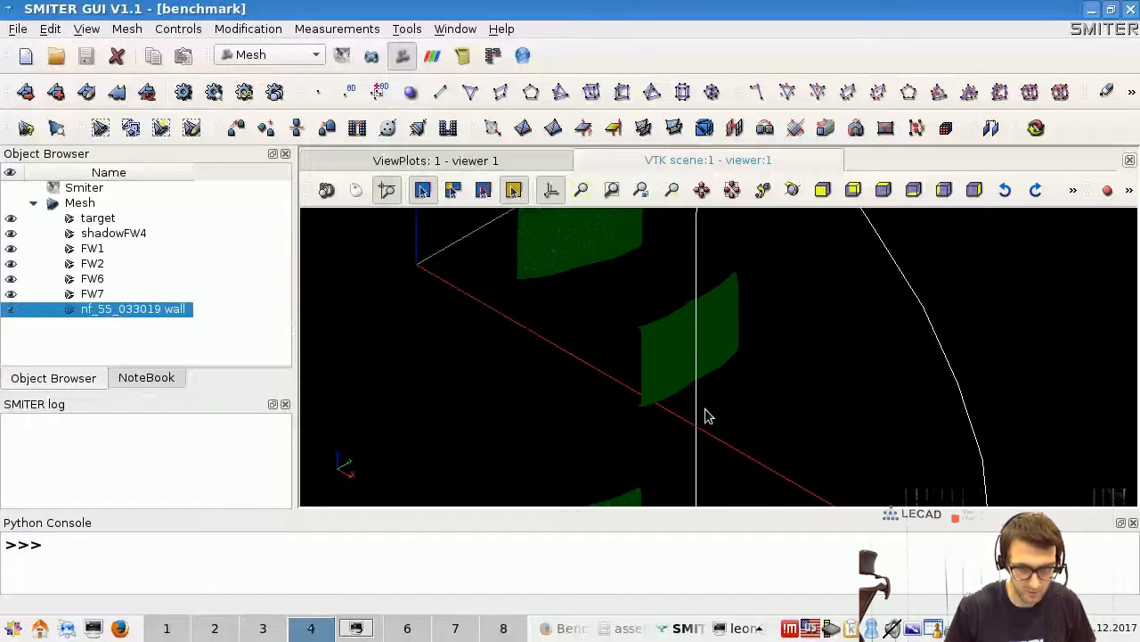
scroll(706, 254, down, 8)
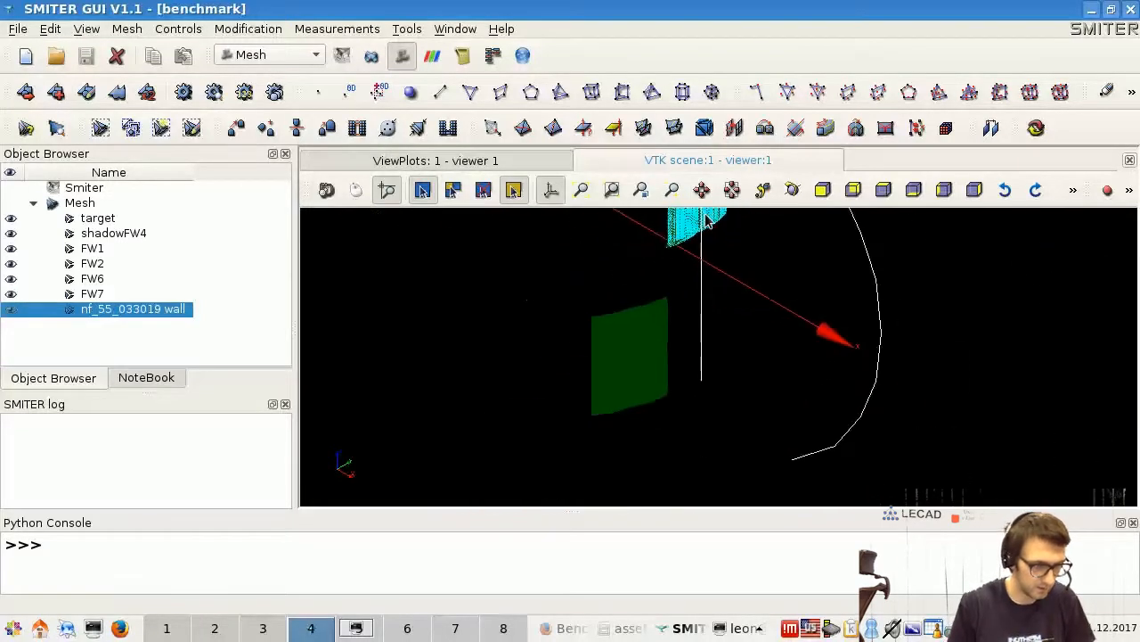
scroll(712, 405, down, 5)
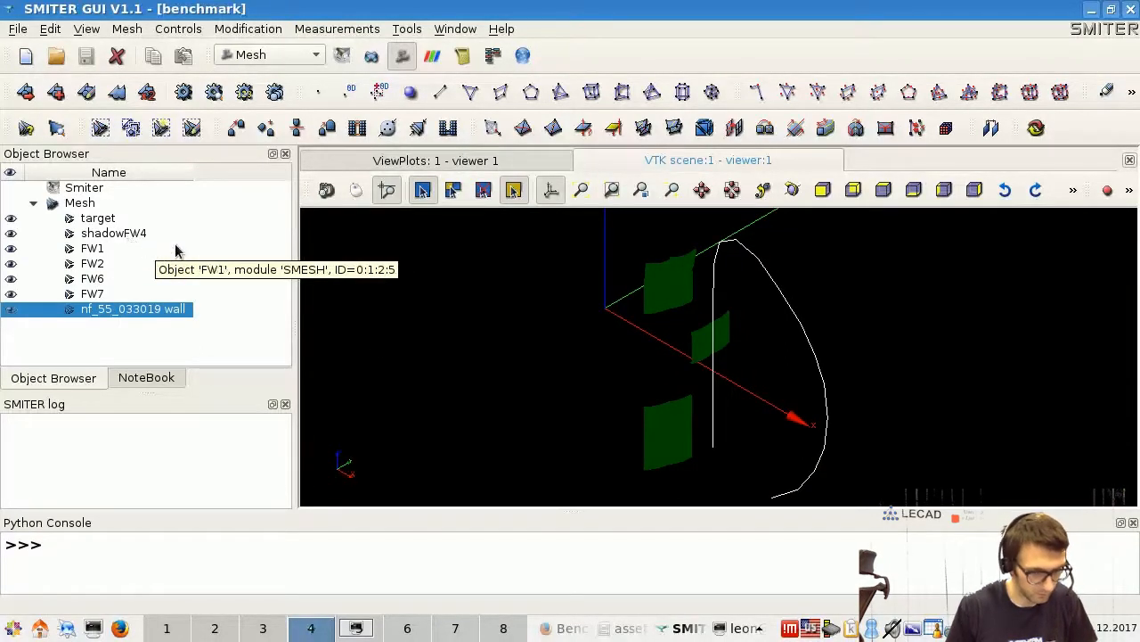
Step: Set up a translation of the whole shadowFW4 mesh with the Z coordinate of Point 2 set to 1015
click(128, 234)
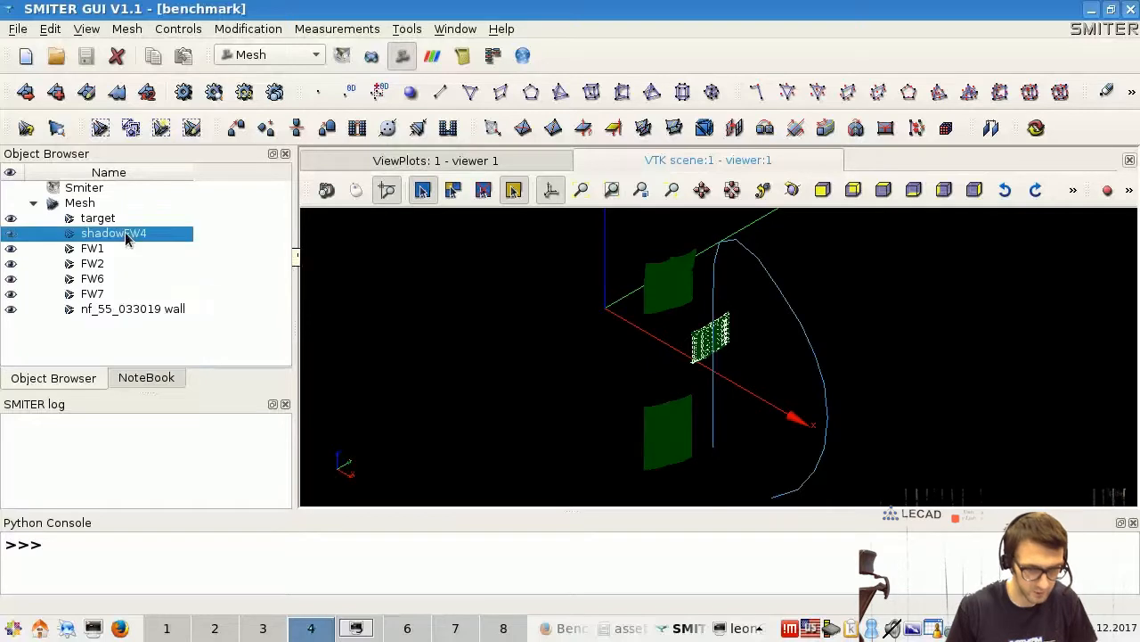
click(249, 28)
mouse_move(262, 93)
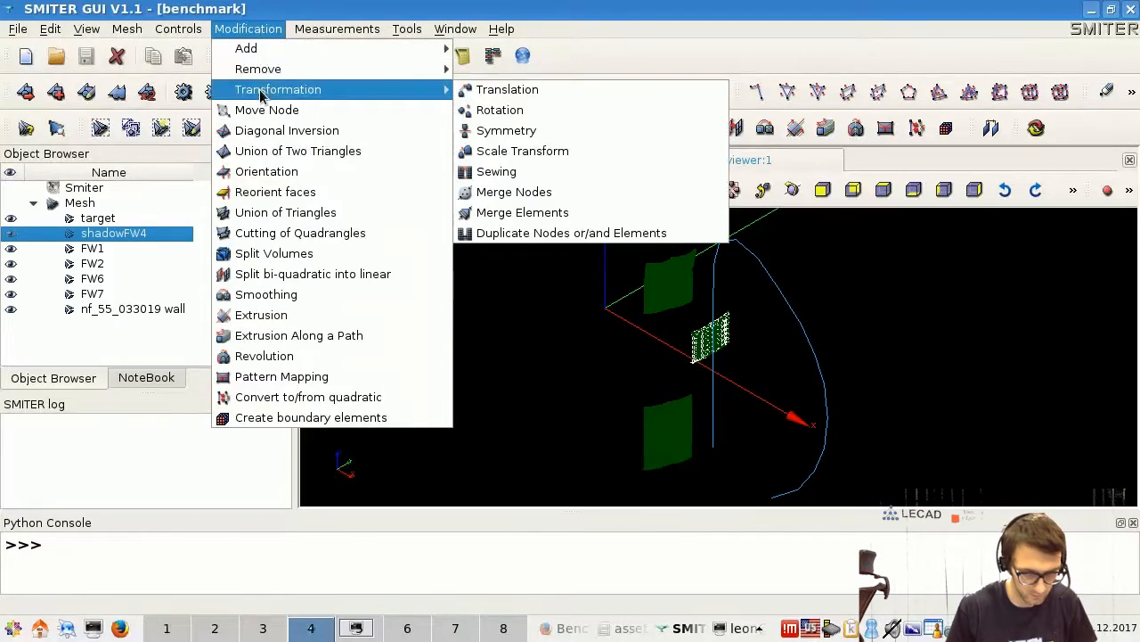
click(522, 89)
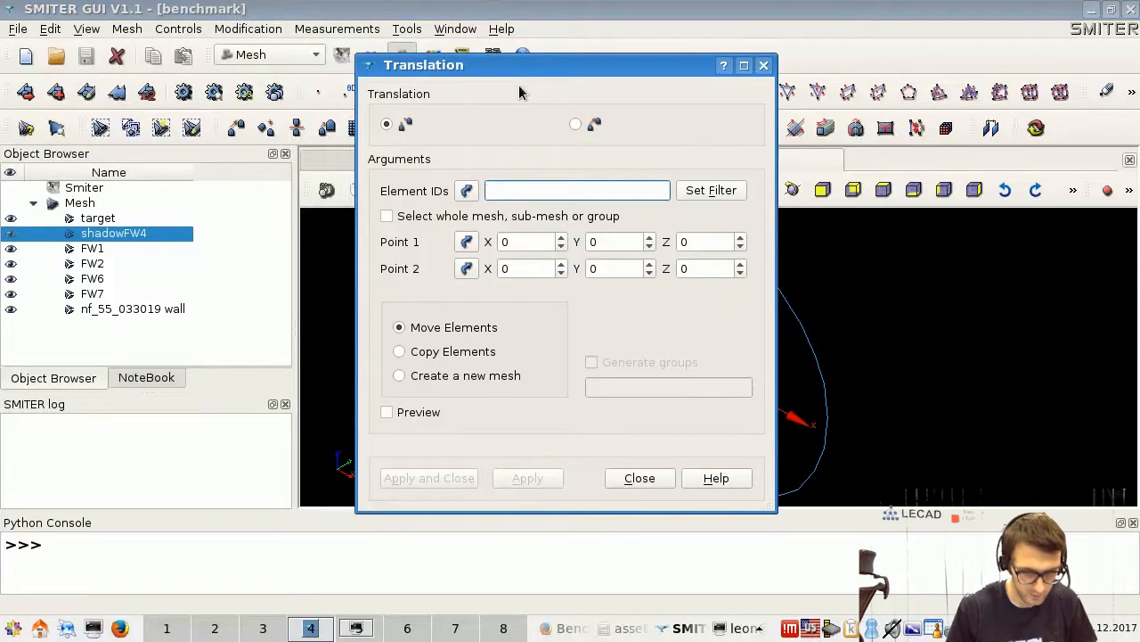
click(388, 216)
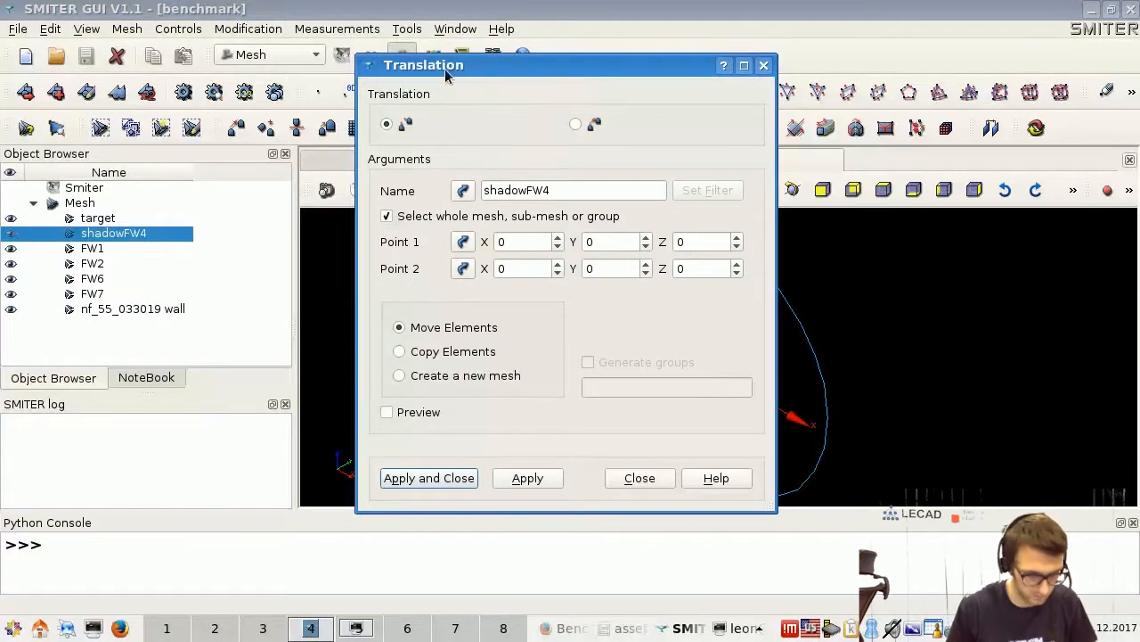
drag(511, 79, 405, 80)
double_click(575, 270)
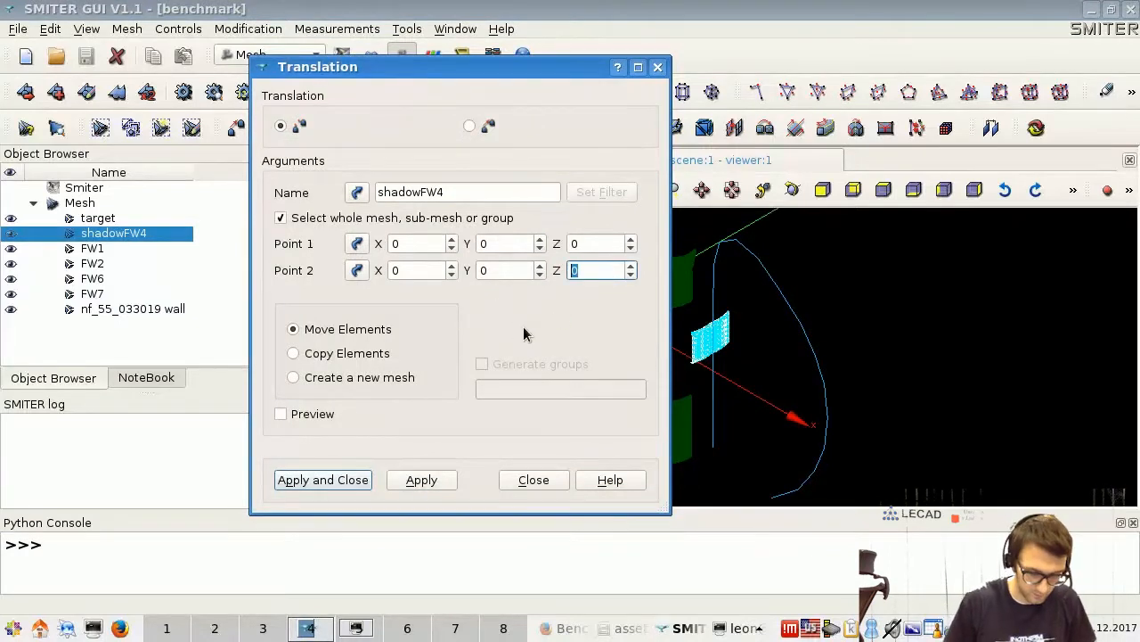
key(BackSpace)
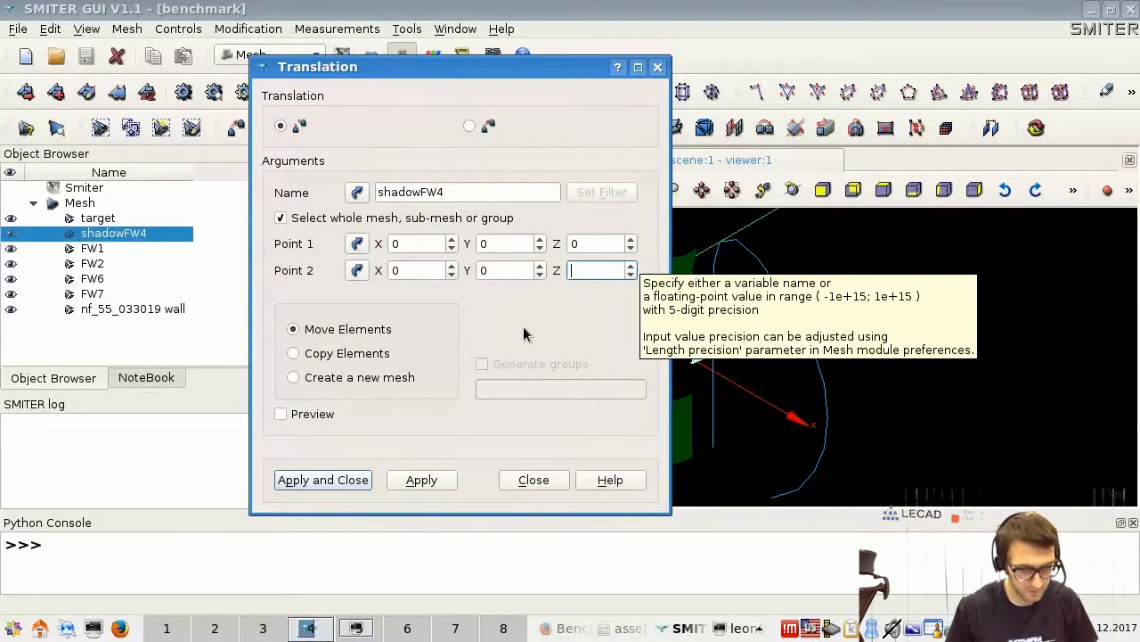
text(1015)
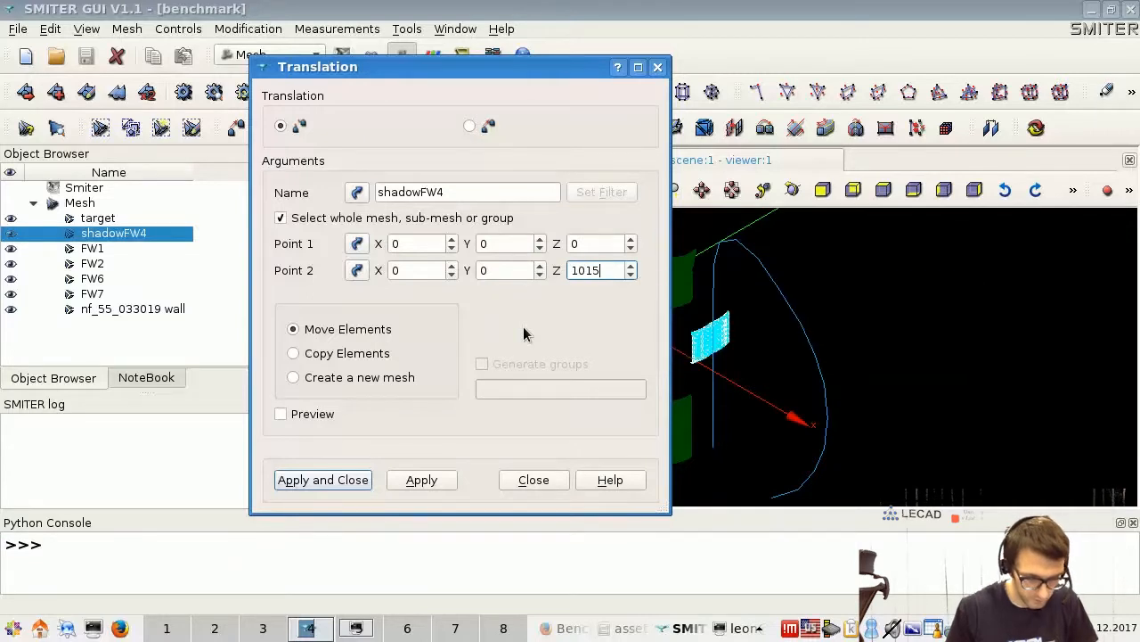
Step: Output the translation as a new mesh named shadowFW5, preview it and apply it with the dialog kept open
click(293, 378)
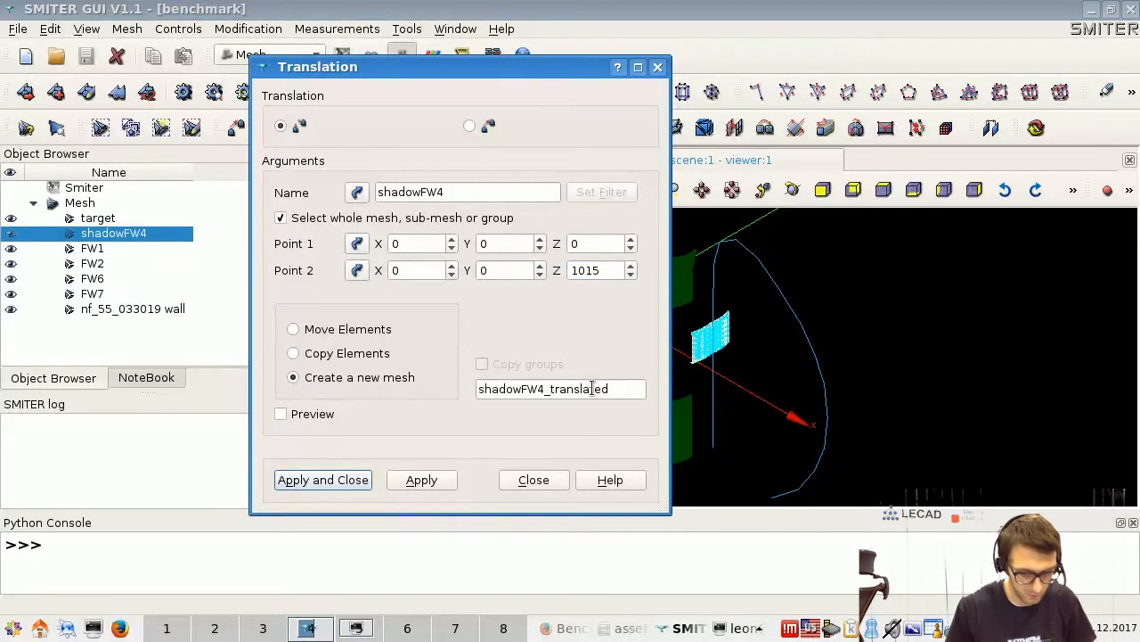
drag(622, 390, 540, 400)
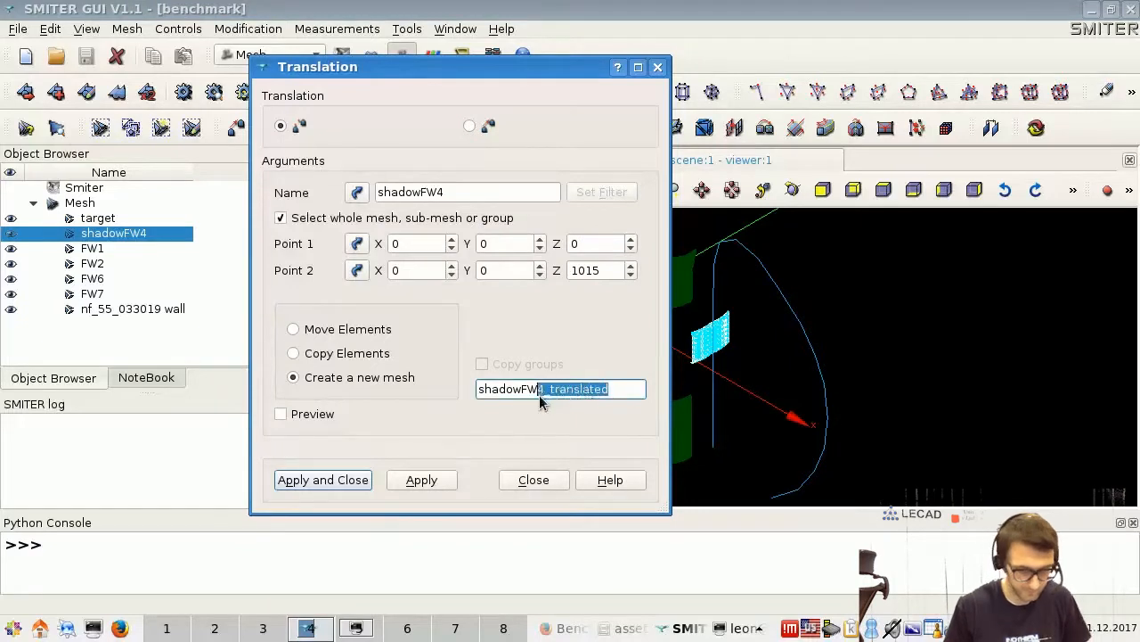
text(5)
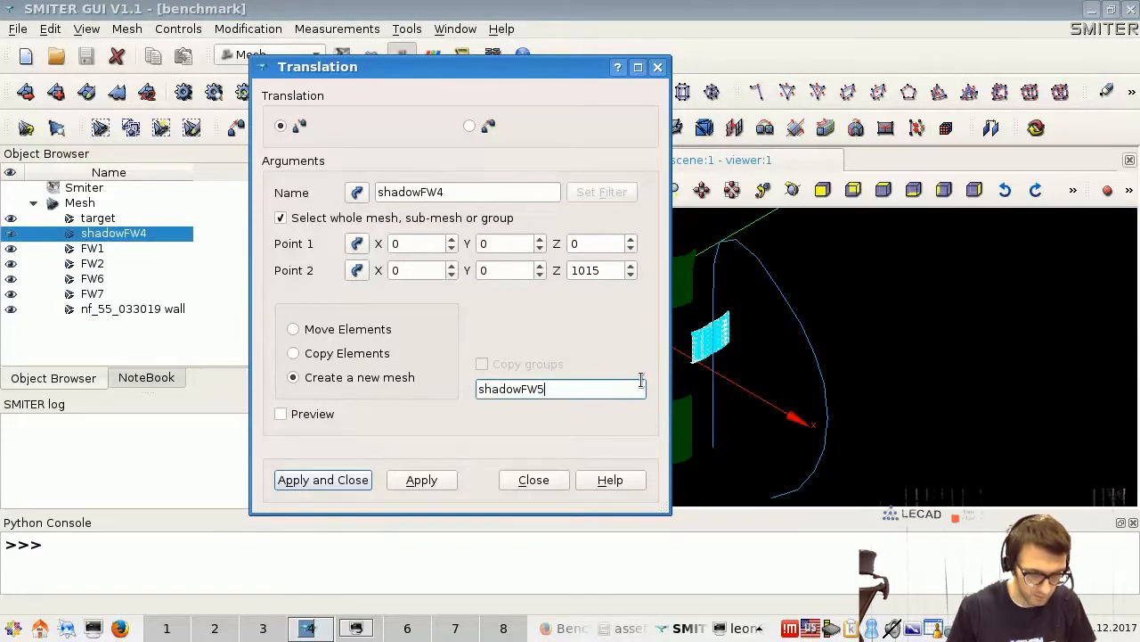
click(280, 413)
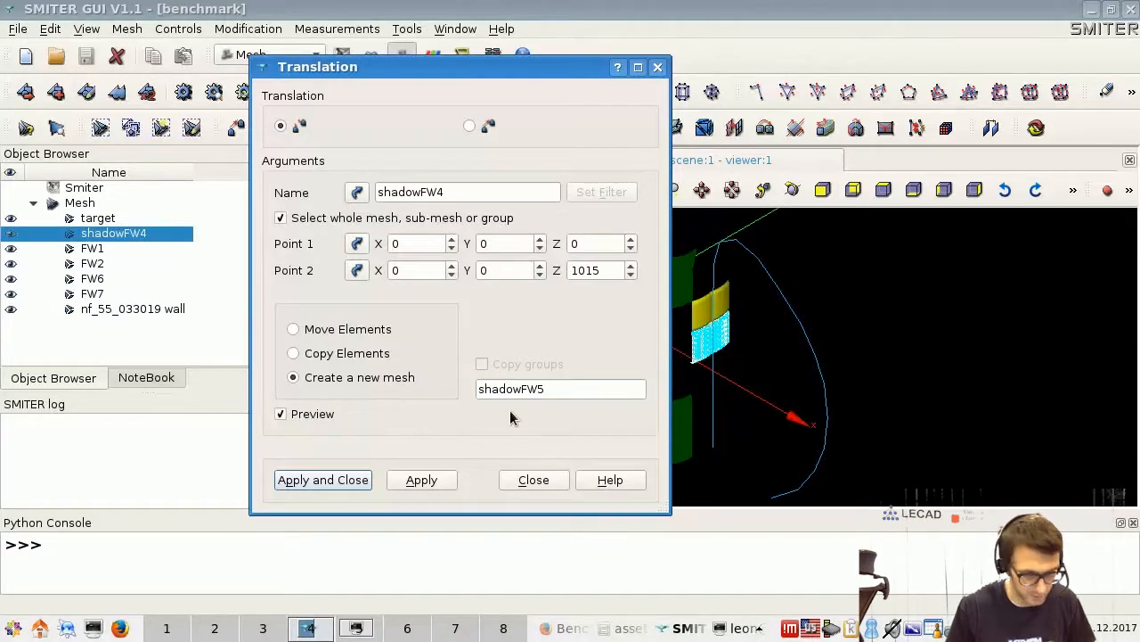
click(716, 354)
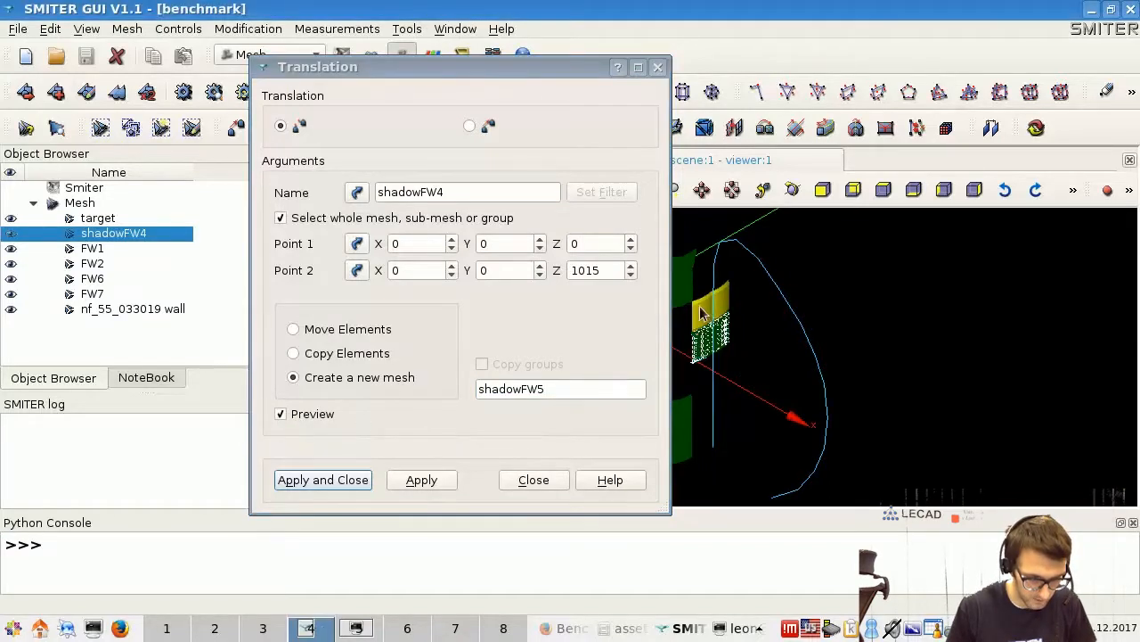
click(417, 482)
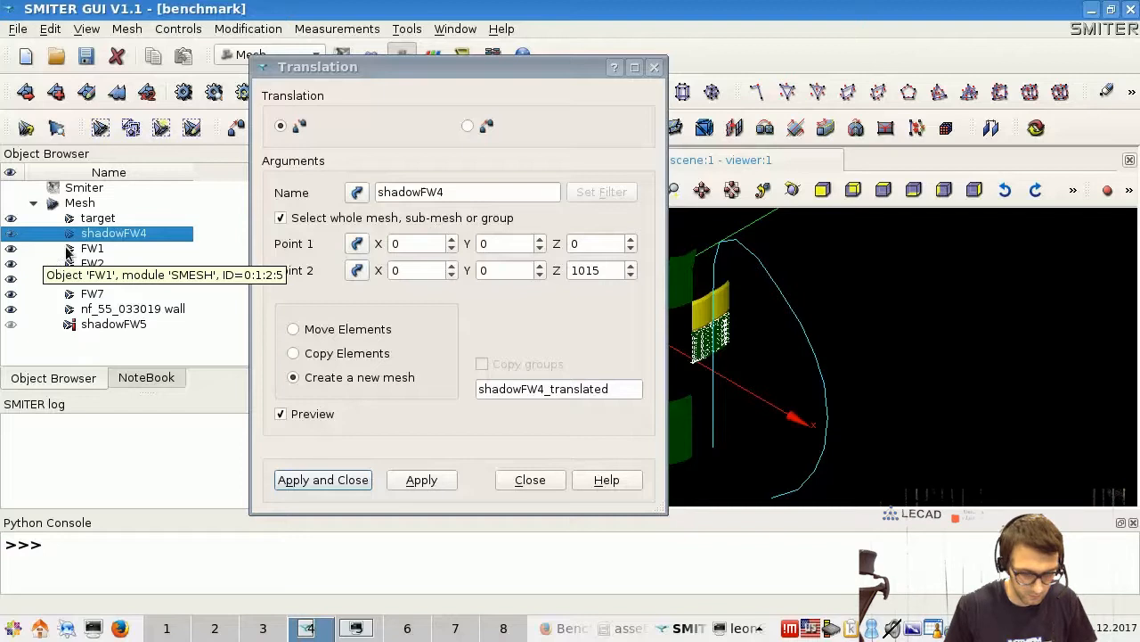
Step: Set the Z coordinate of the translation's Point 2 to -1015
click(390, 249)
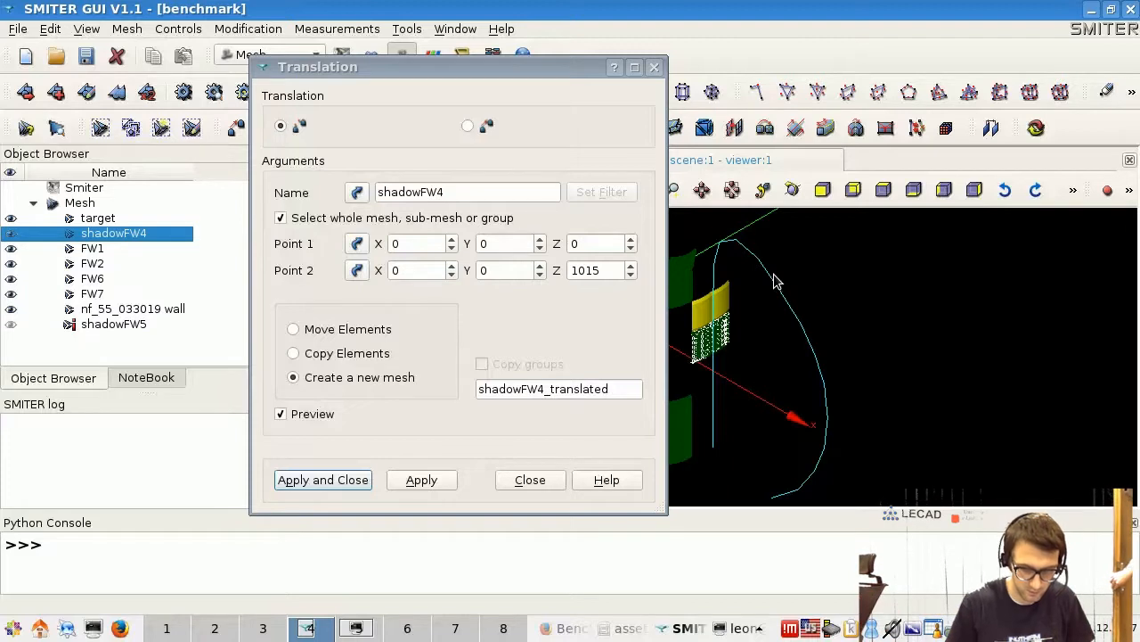
click(577, 315)
click(578, 273)
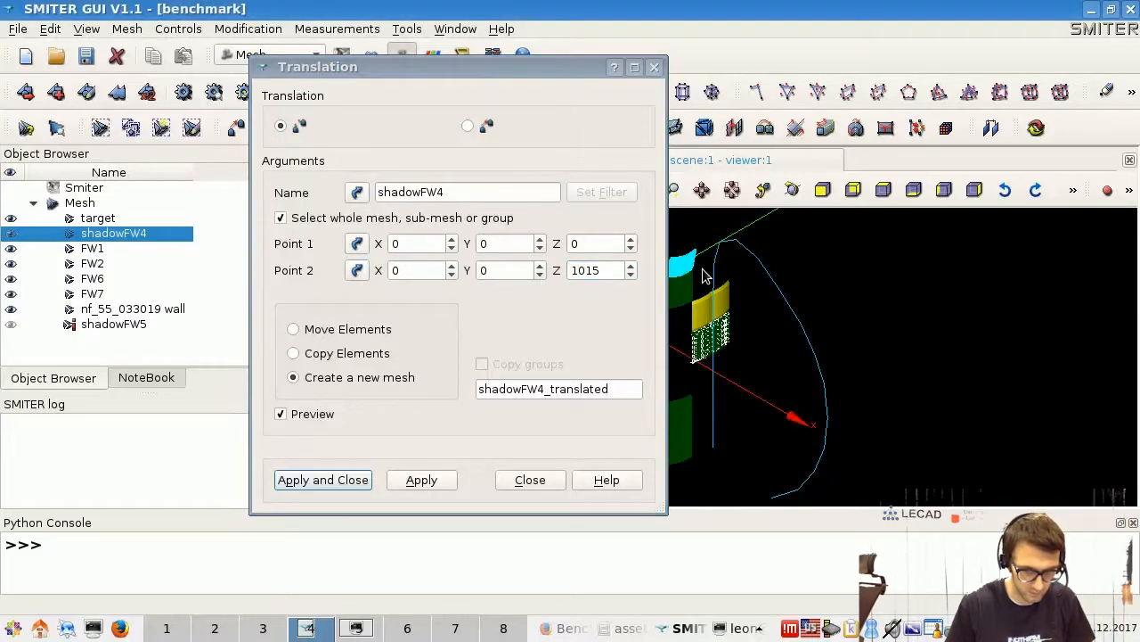
key(Left)
key(Left)
click(585, 270)
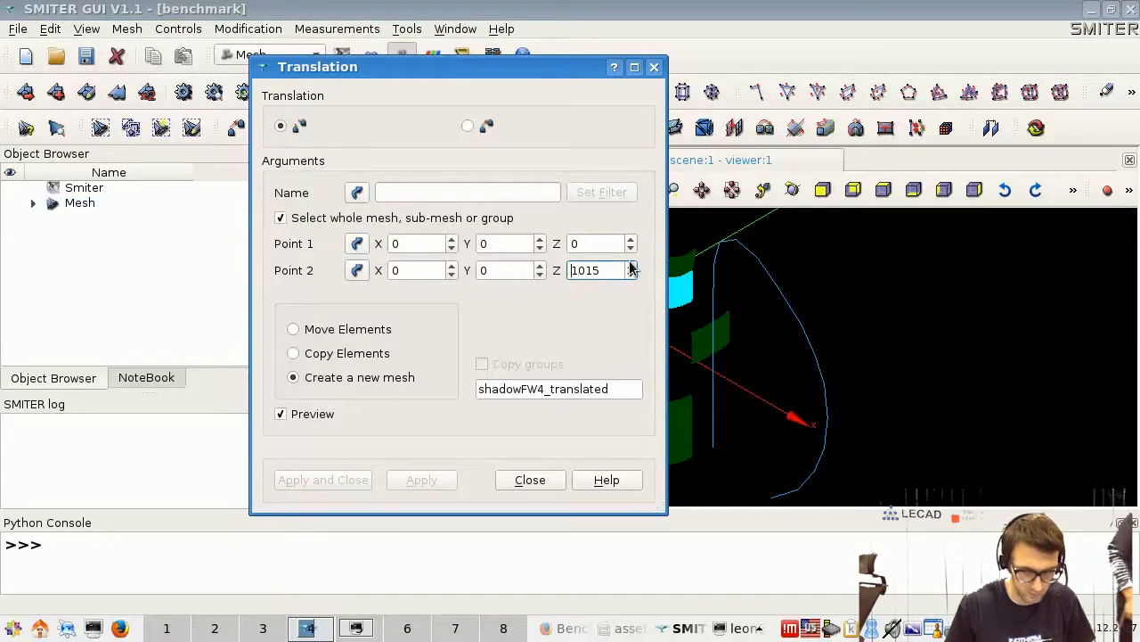
text(-)
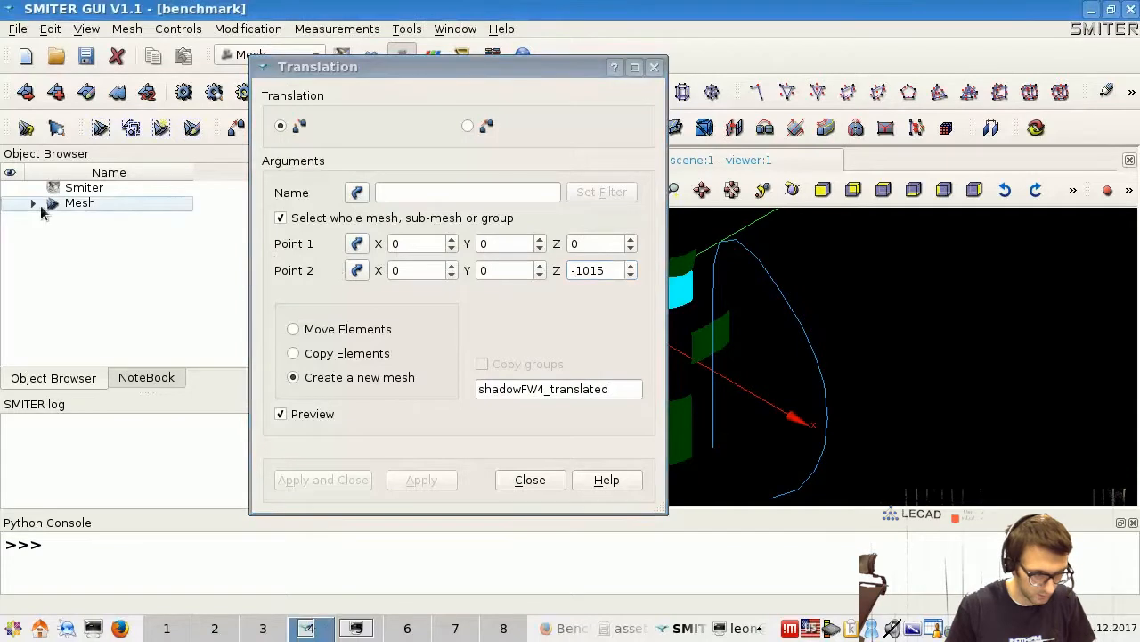
Step: Choose shadowFW4 as the source again and create its translated copy as a new mesh named shadowFW3, closing the dialog
click(33, 204)
click(342, 206)
click(415, 193)
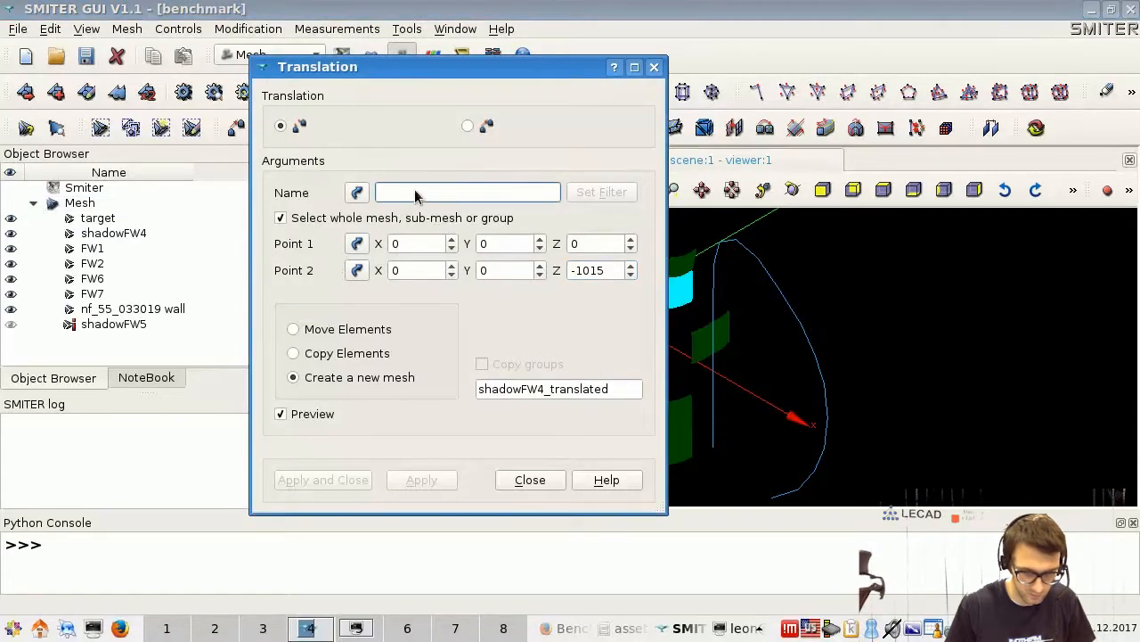
click(95, 235)
drag(640, 389, 533, 388)
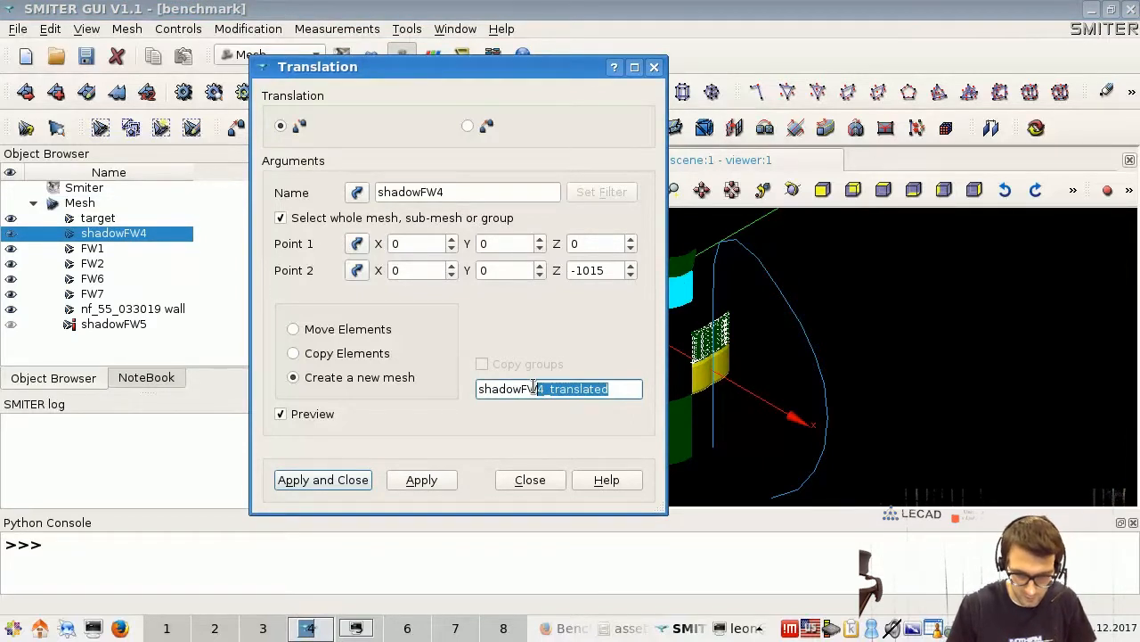
text(3)
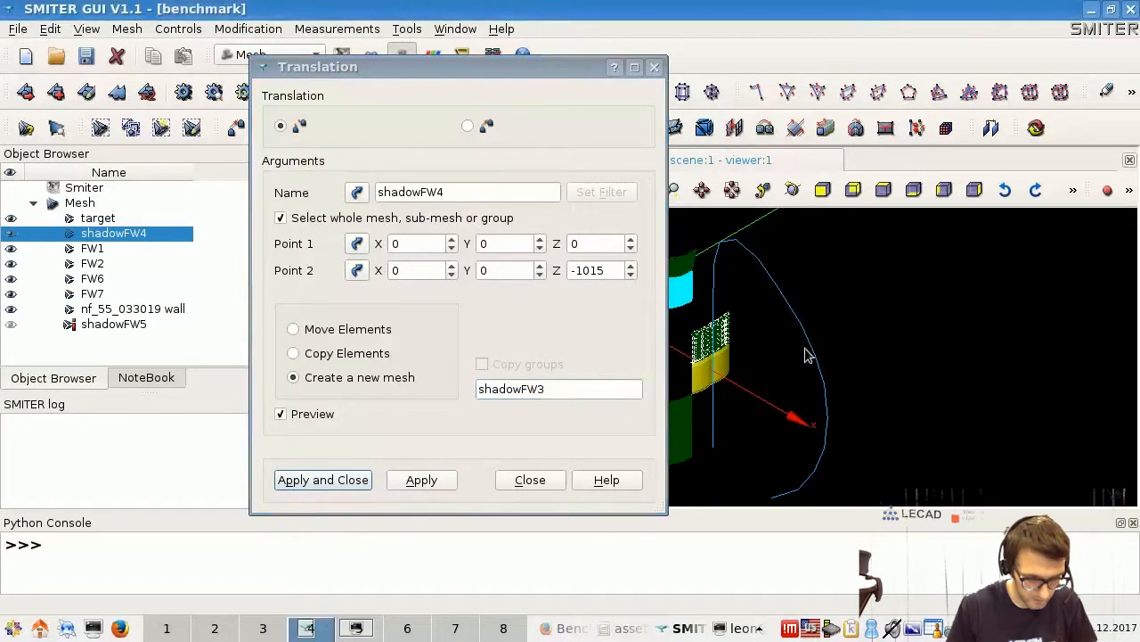
click(564, 406)
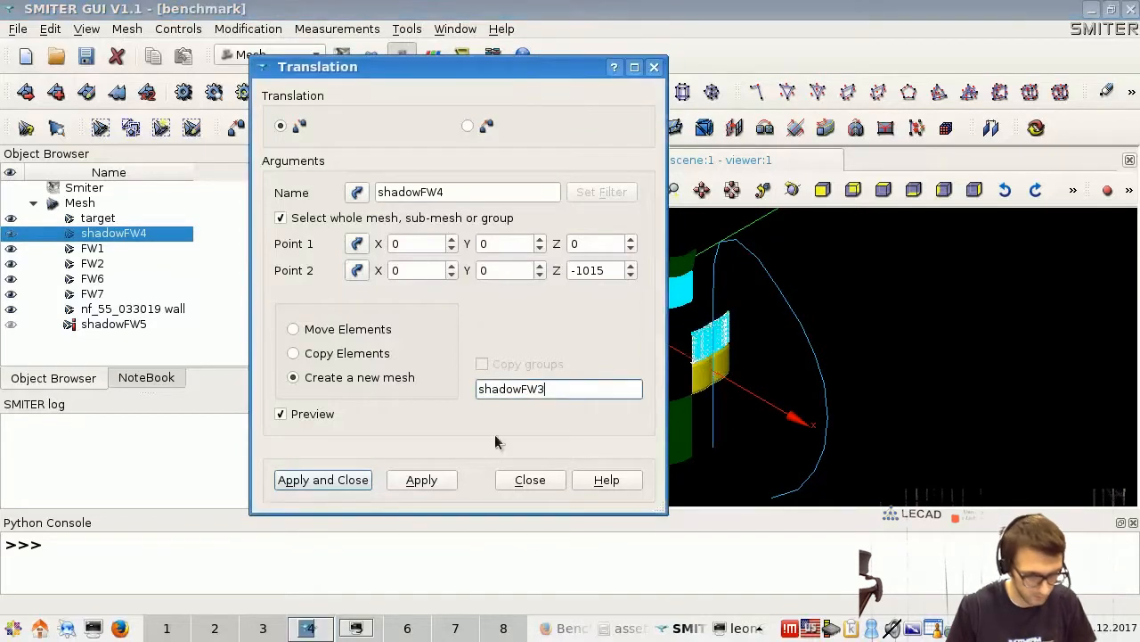
click(345, 481)
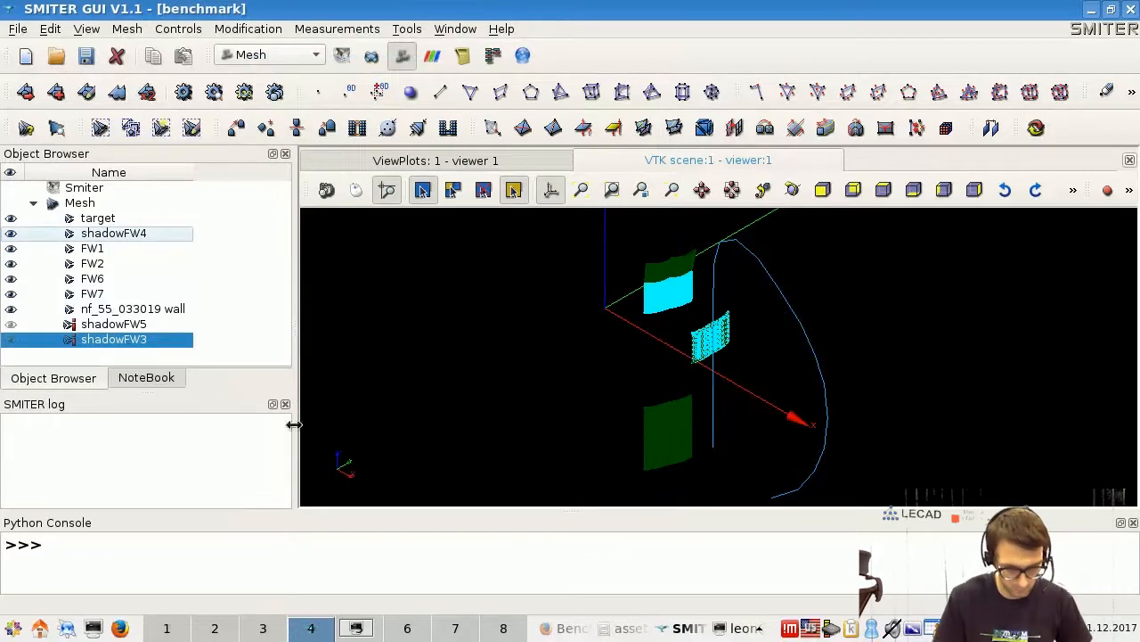
Step: Show the shadowFW5 and shadowFW3 meshes in the viewer and hide the target mesh
click(12, 324)
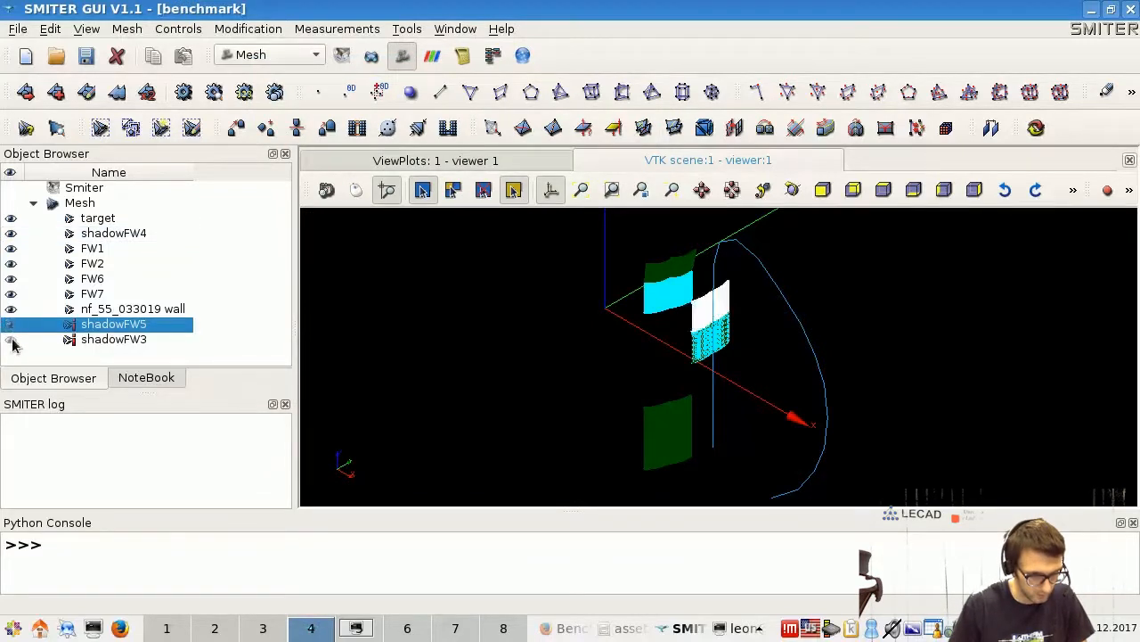
click(12, 339)
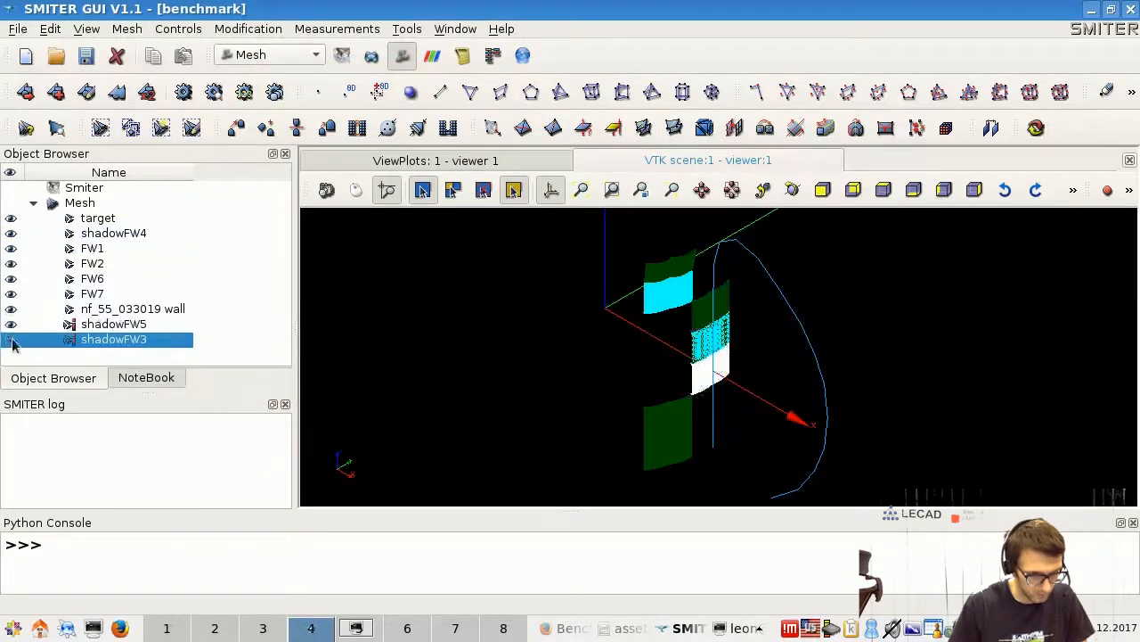
click(12, 219)
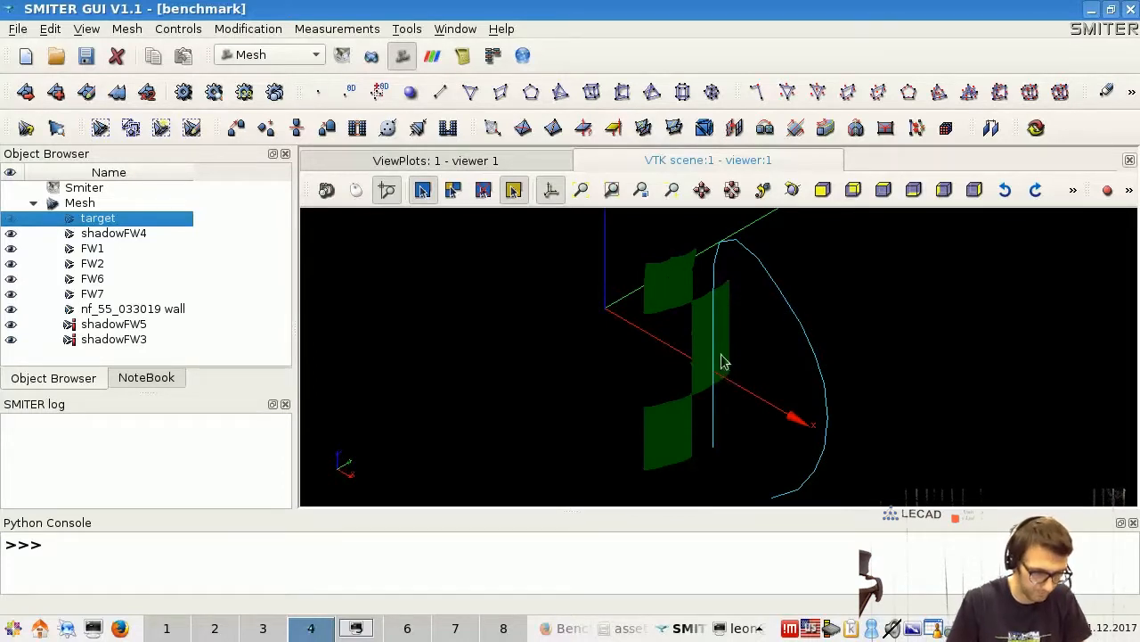
Step: Open a rotation about an axis for the whole meshes FW1, FW2, FW6 and FW7
click(92, 249)
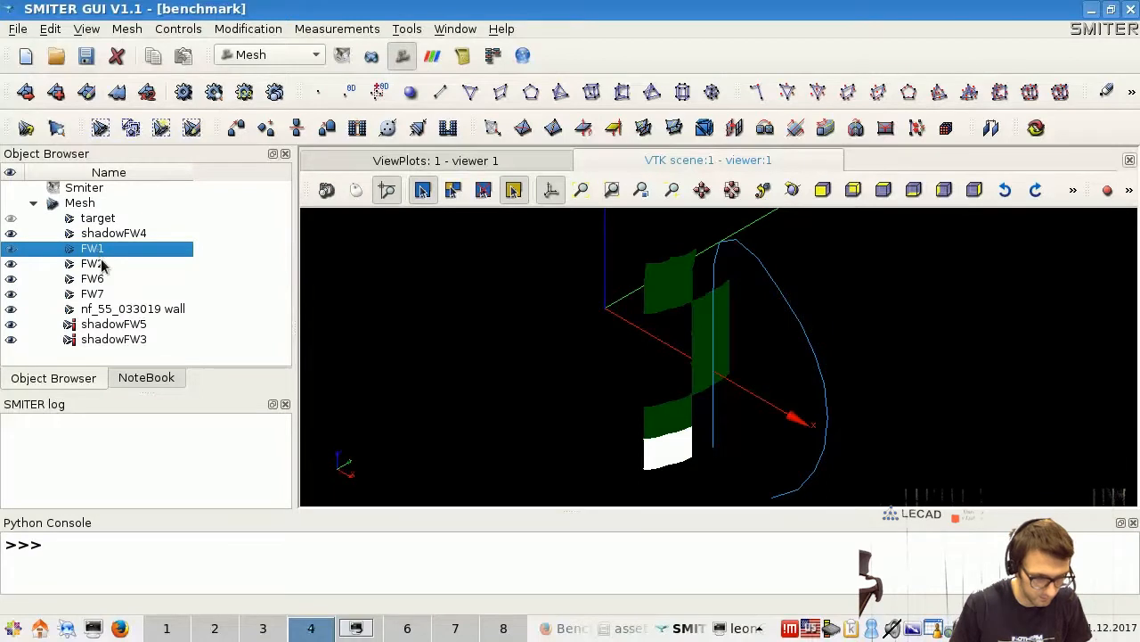
ctrl+click(102, 264)
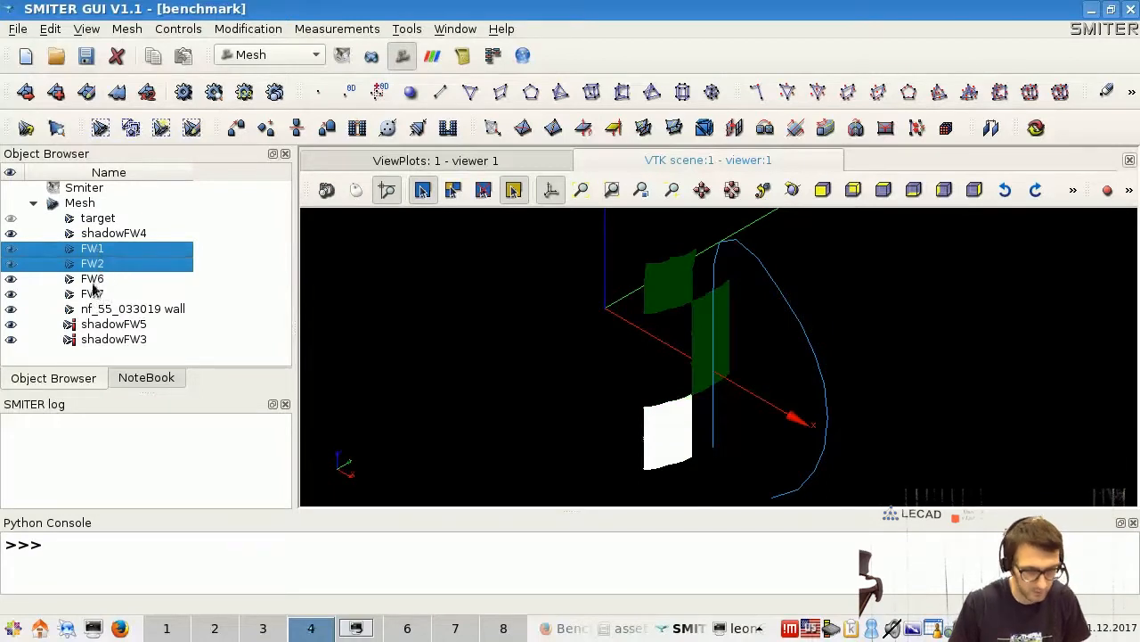
ctrl+click(93, 280)
ctrl+click(94, 295)
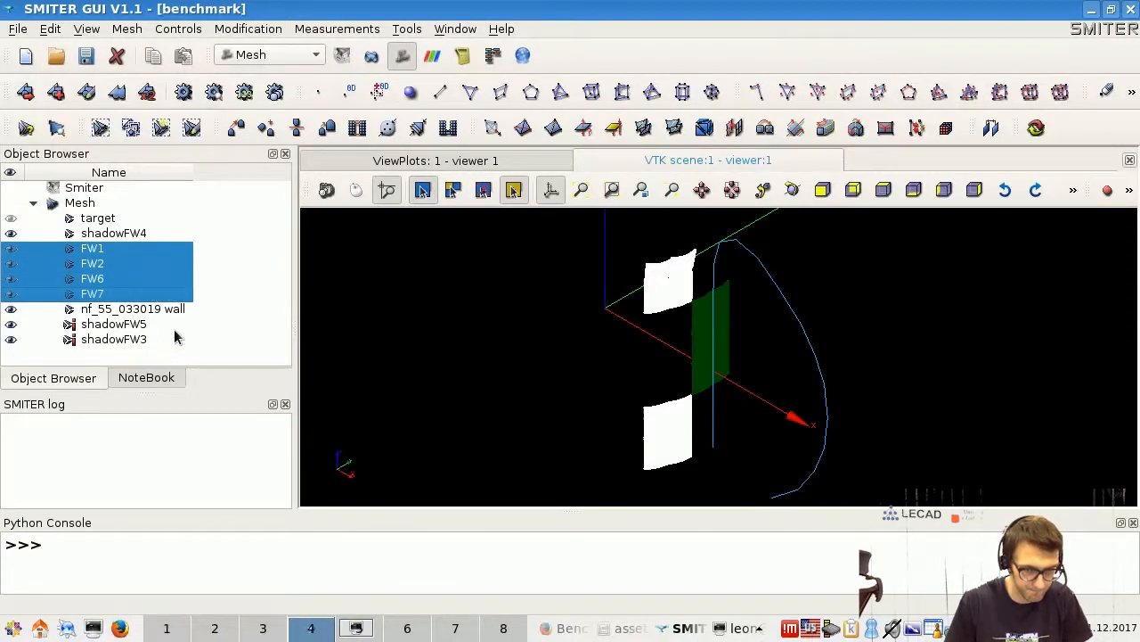
click(264, 30)
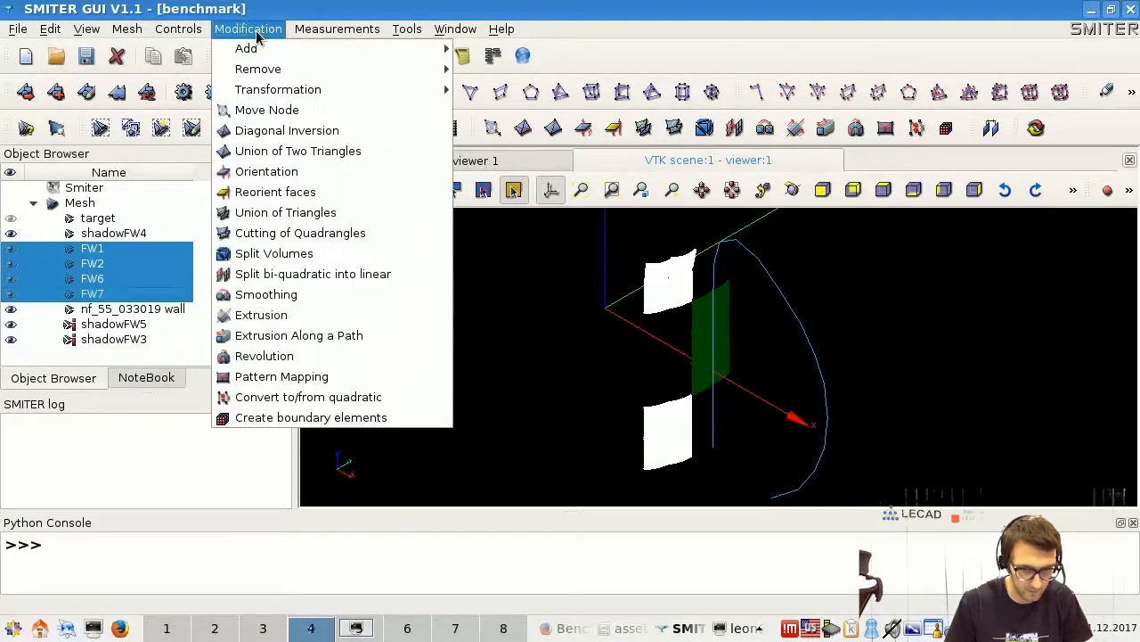
mouse_move(311, 79)
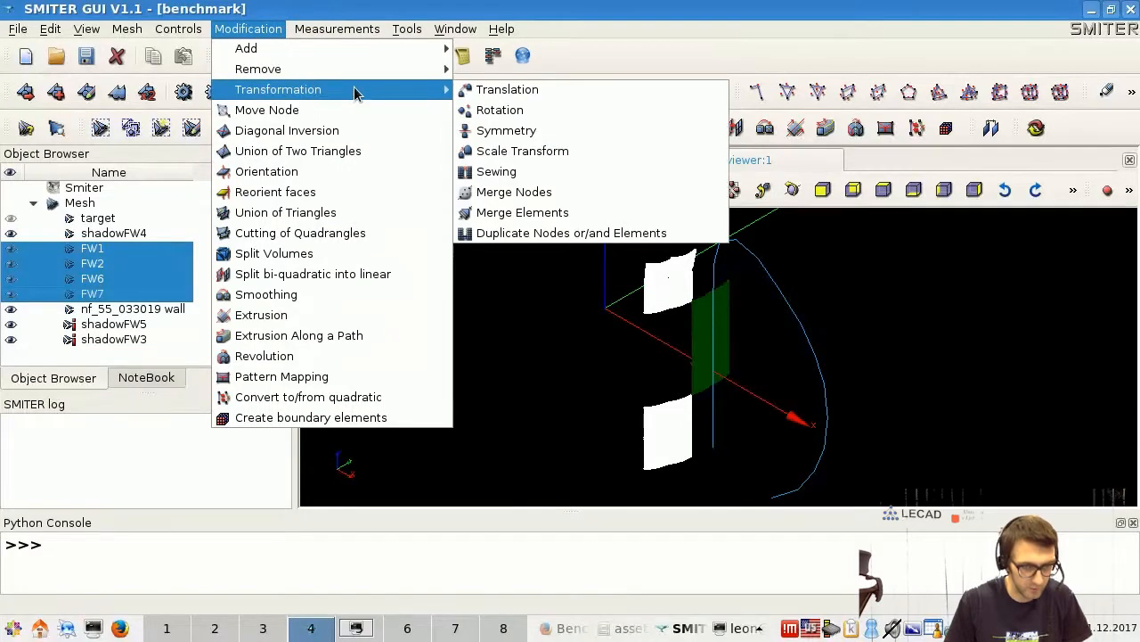
click(540, 118)
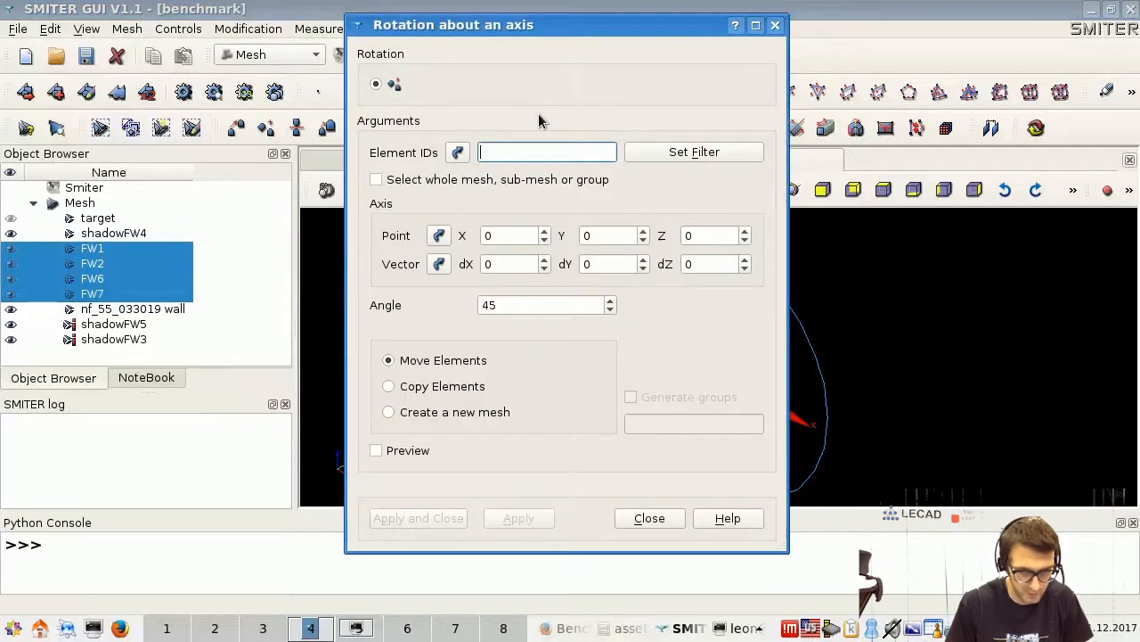
click(376, 180)
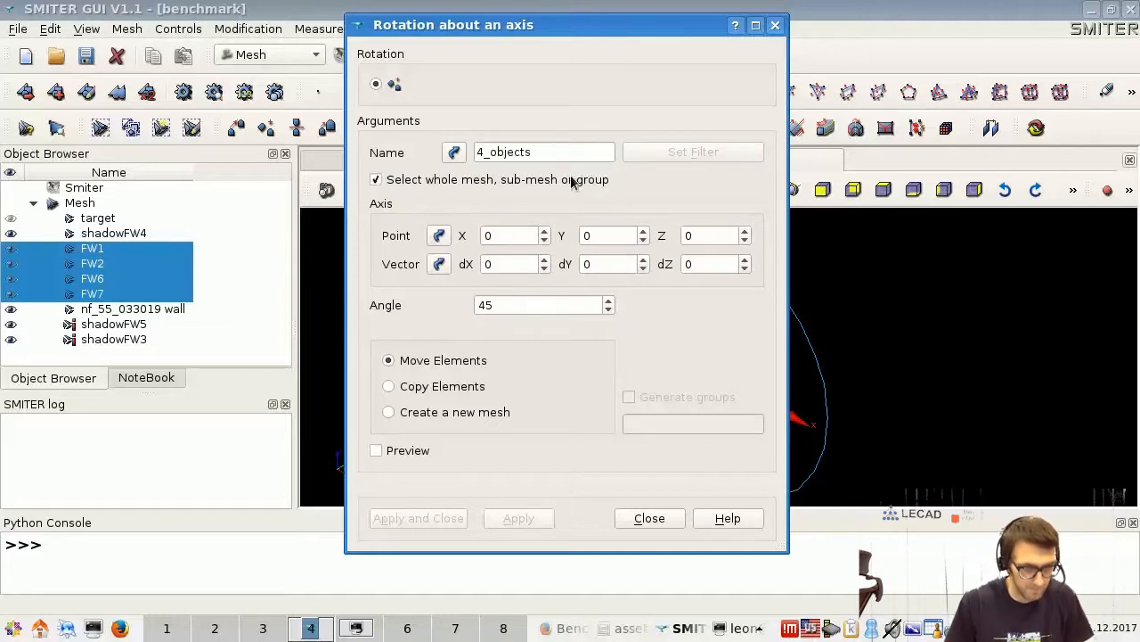
drag(586, 32, 459, 43)
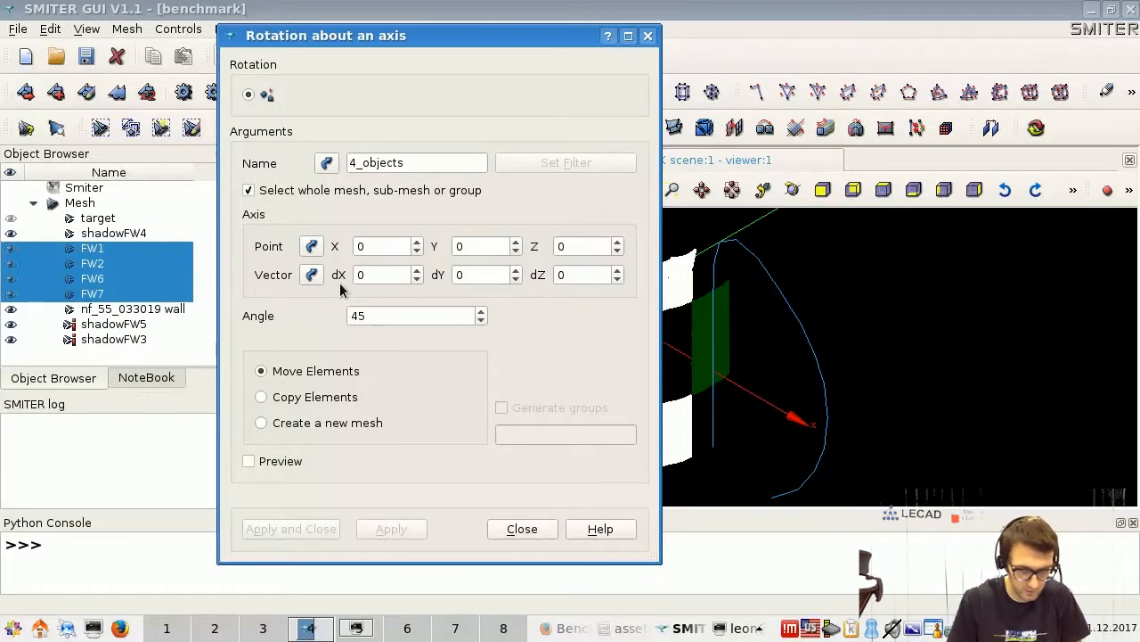
Step: Set the rotation axis vector's dZ to 1 and the rotation angle to 20
click(590, 275)
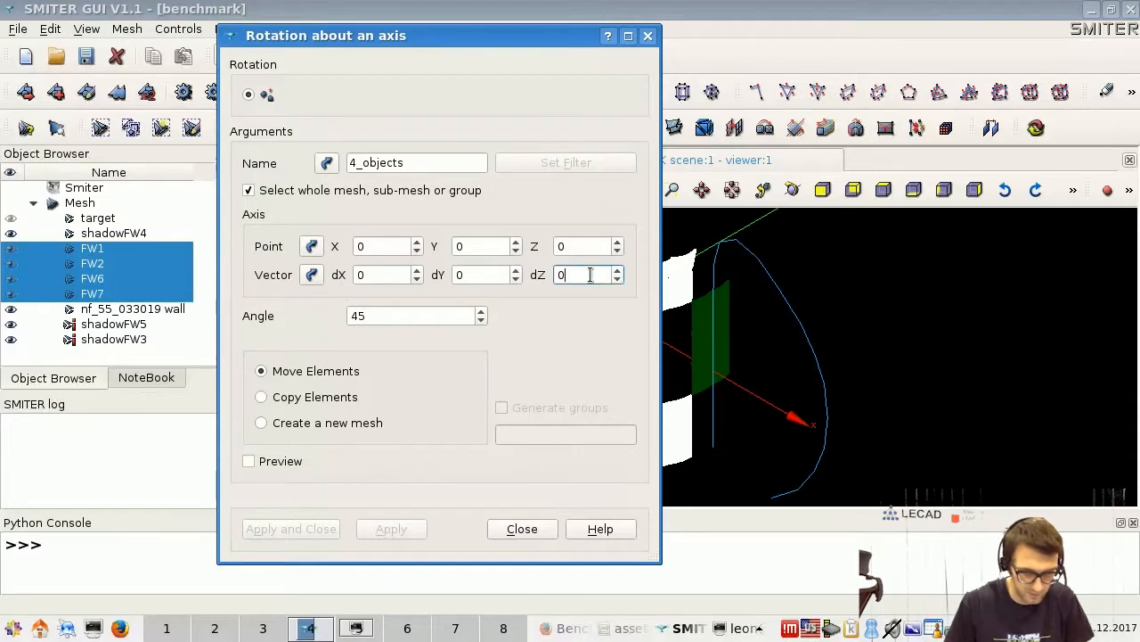
key(BackSpace)
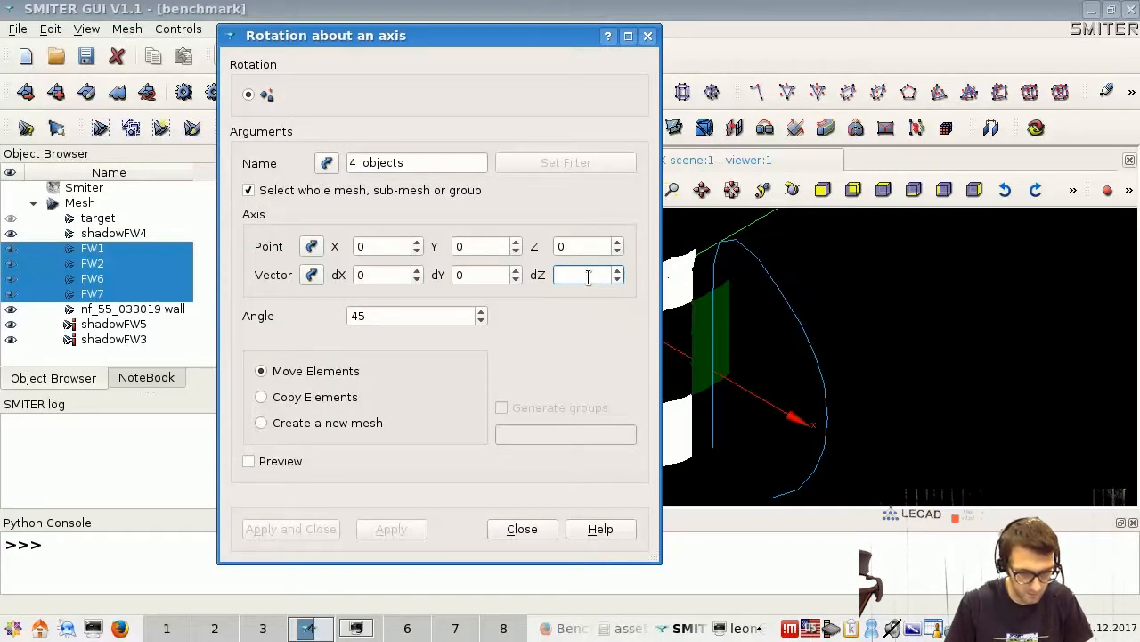
text(1)
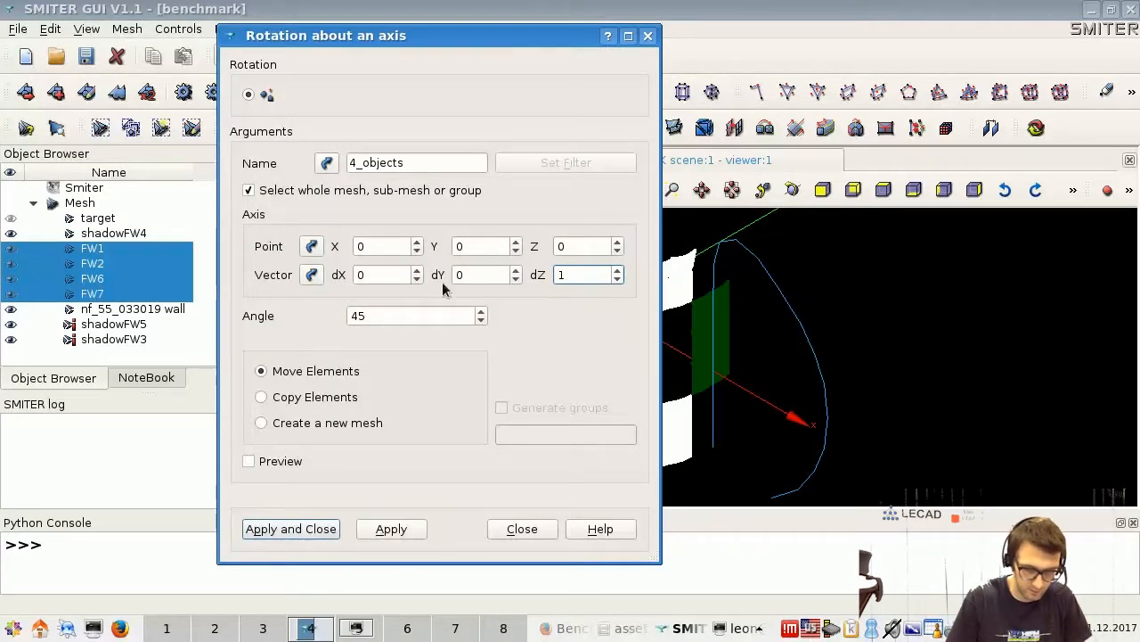
key(Tab)
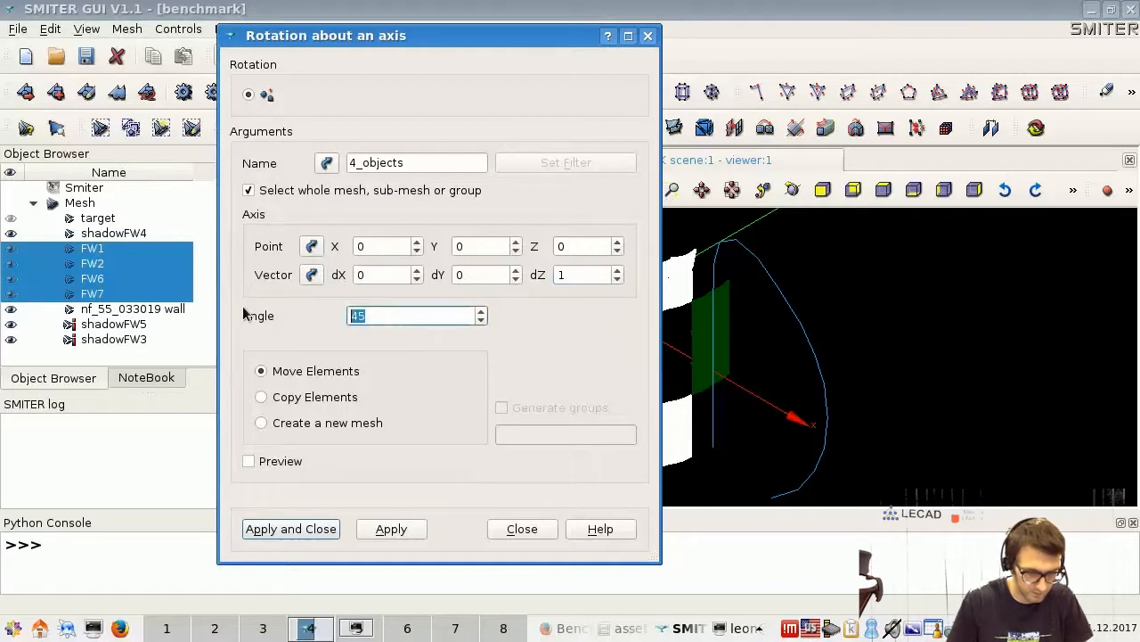
text(20)
Step: Preview the rotation of the four FW meshes, apply it as moved elements and clear the selection
click(250, 461)
drag(464, 41, 396, 45)
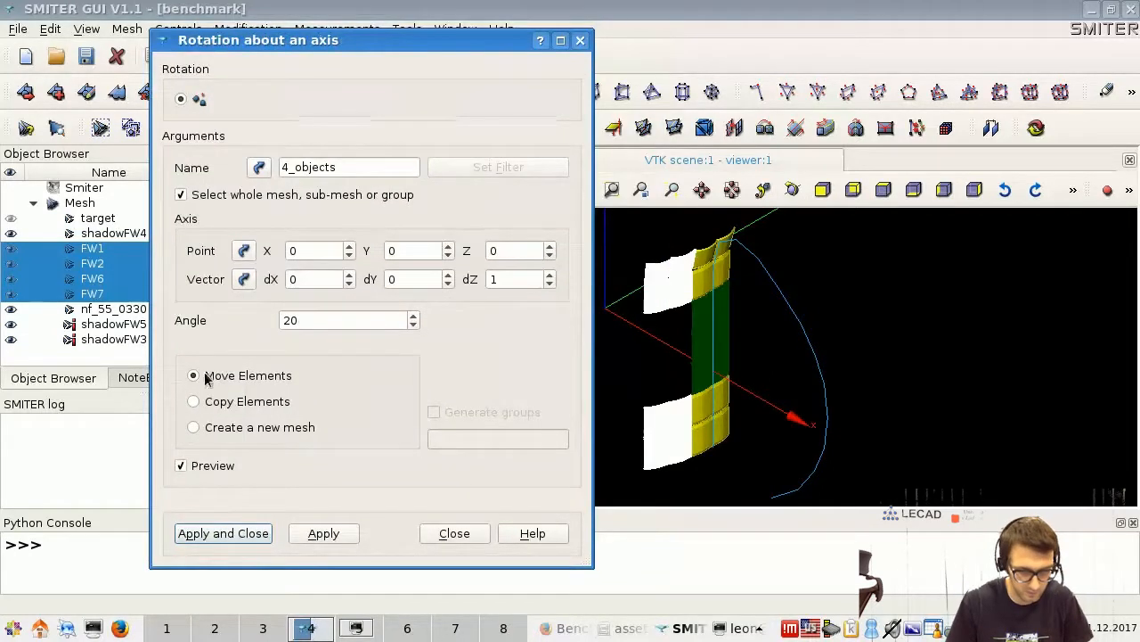
click(248, 532)
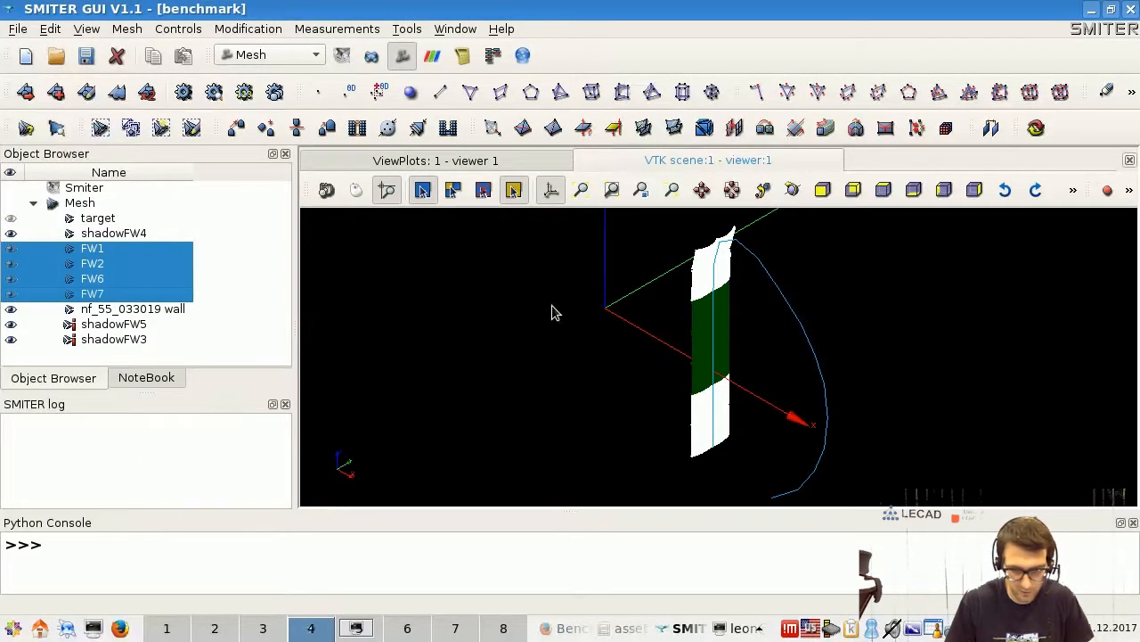
click(473, 321)
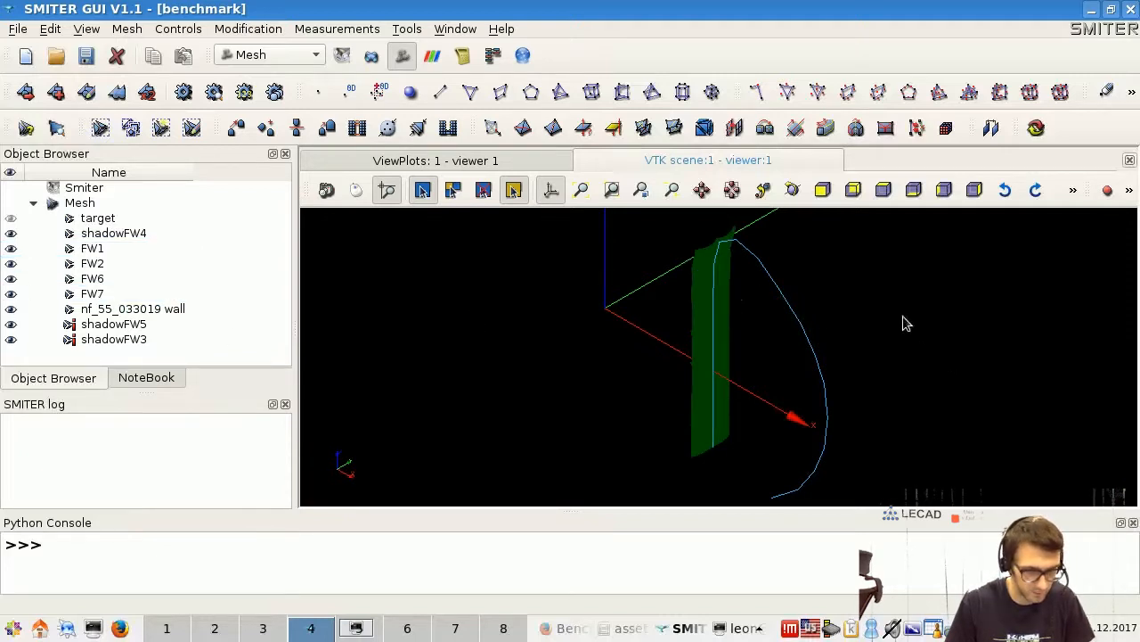
Step: Save the benchmark study
click(88, 59)
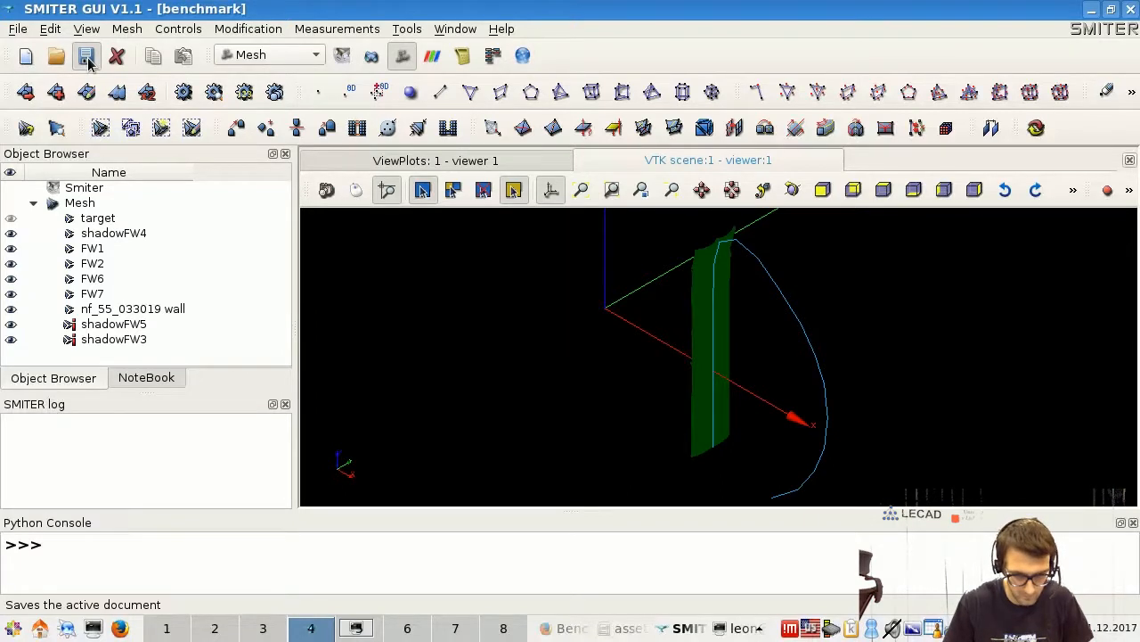
scroll(623, 333, down, 1)
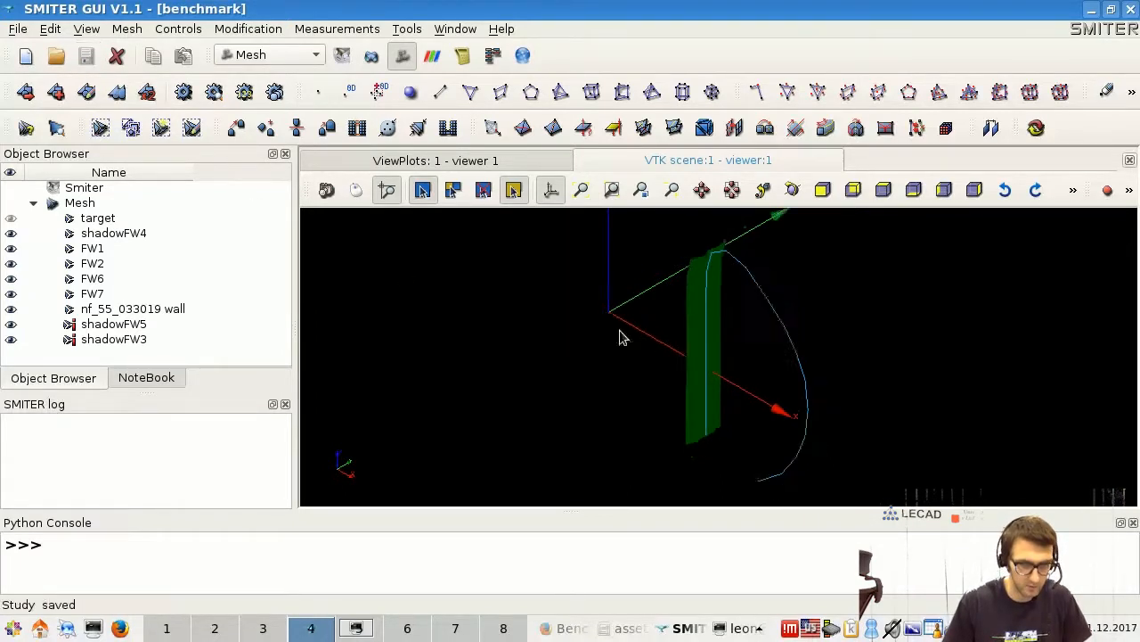
scroll(620, 330, down, 2)
scroll(824, 314, up, 3)
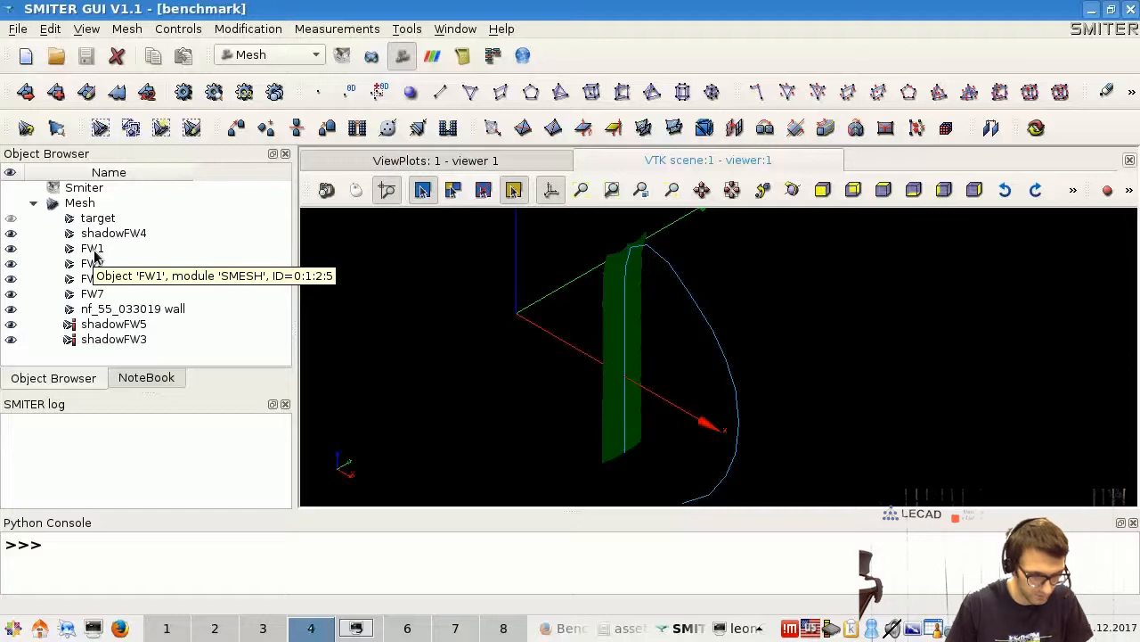
Step: Build a compound mesh named fullSegment from shadowFW4, FW1, FW2, FW6, FW7, shadowFW5 and shadowFW3
click(119, 234)
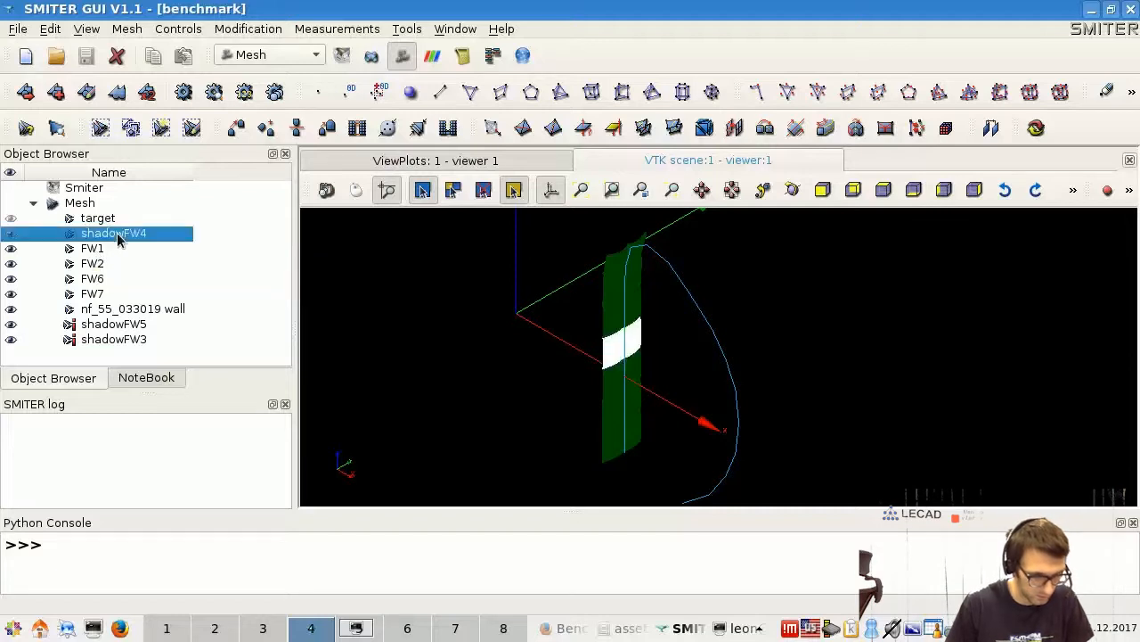
shift+click(97, 295)
ctrl+click(125, 326)
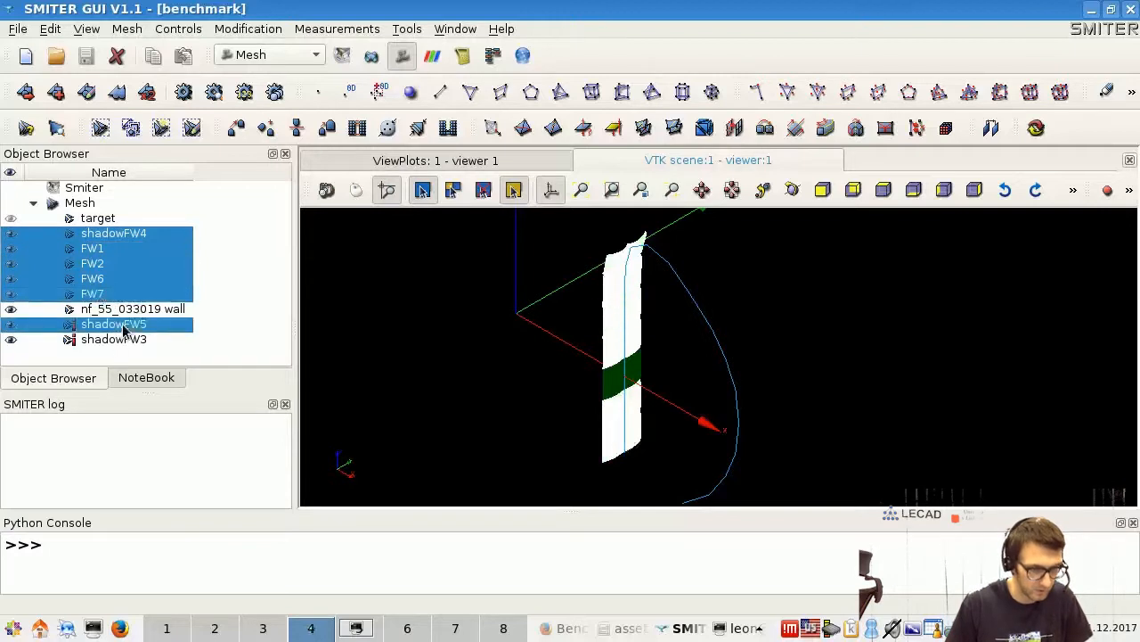
ctrl+click(129, 342)
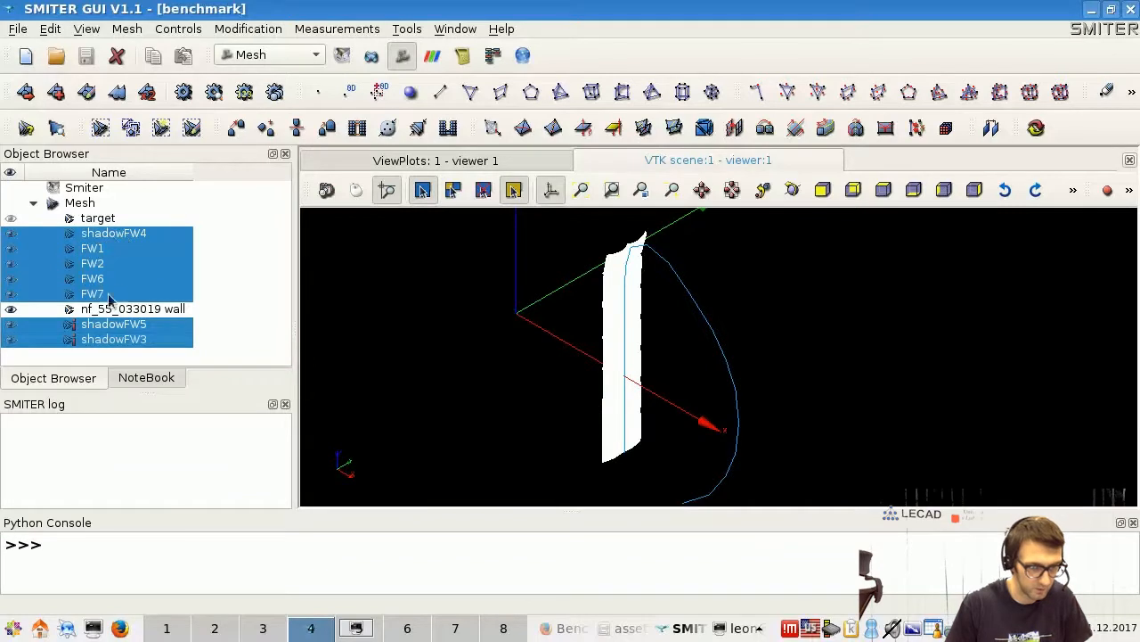
click(135, 30)
click(152, 110)
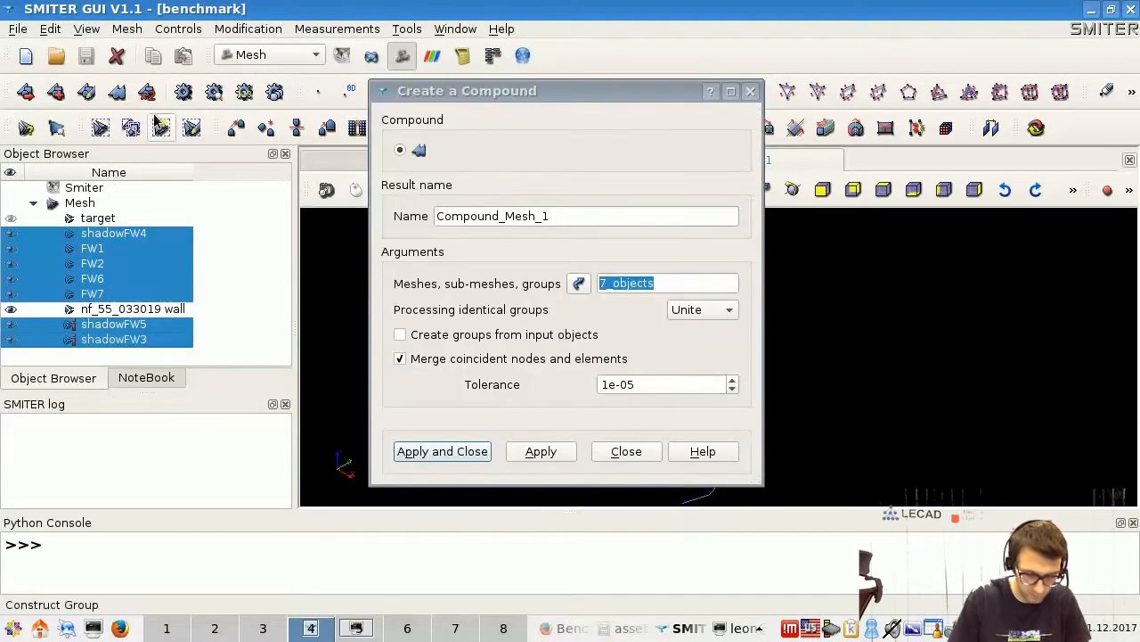
drag(548, 216, 434, 230)
text(fullSegment)
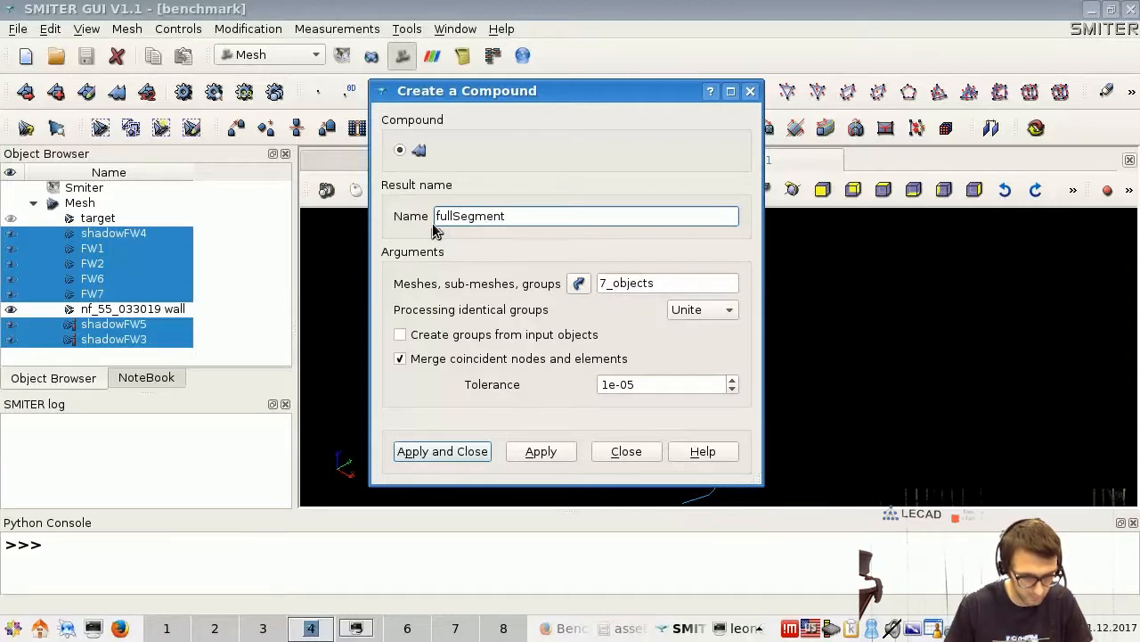
click(460, 453)
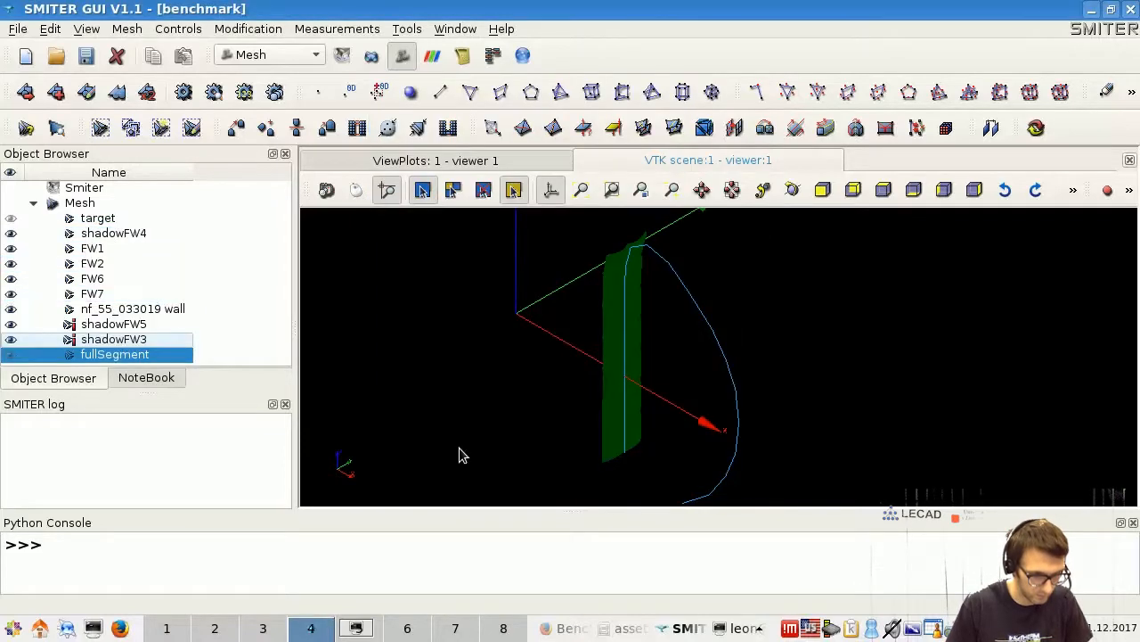
Step: Hide all the individual meshes, including the nf_55_033019 wall, and show only fullSegment in the viewer
click(12, 233)
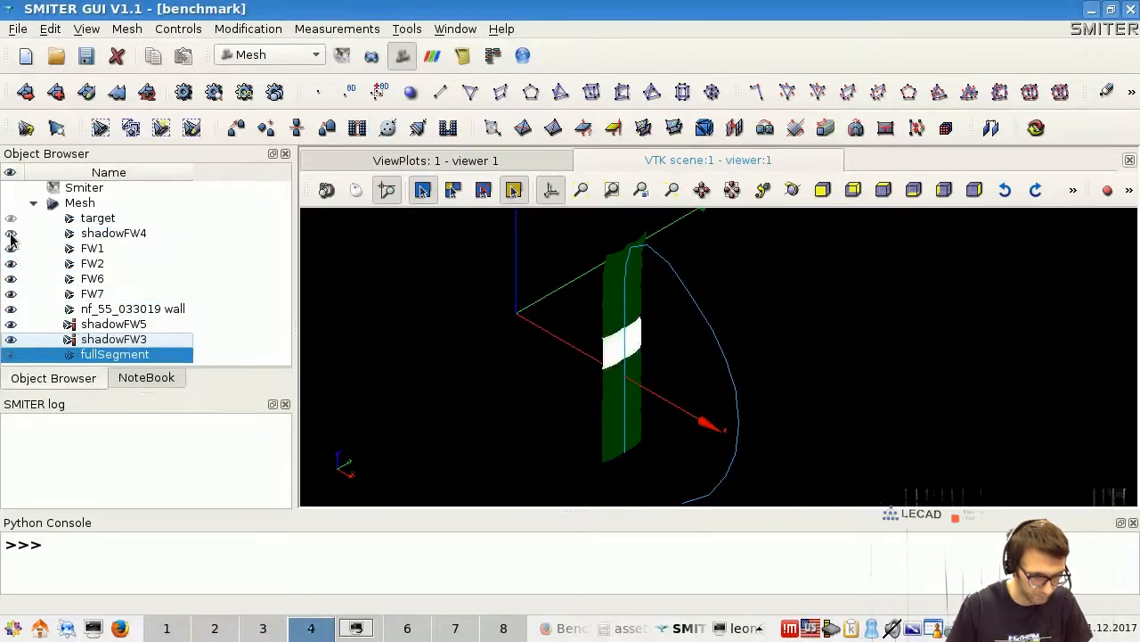
shift+click(13, 343)
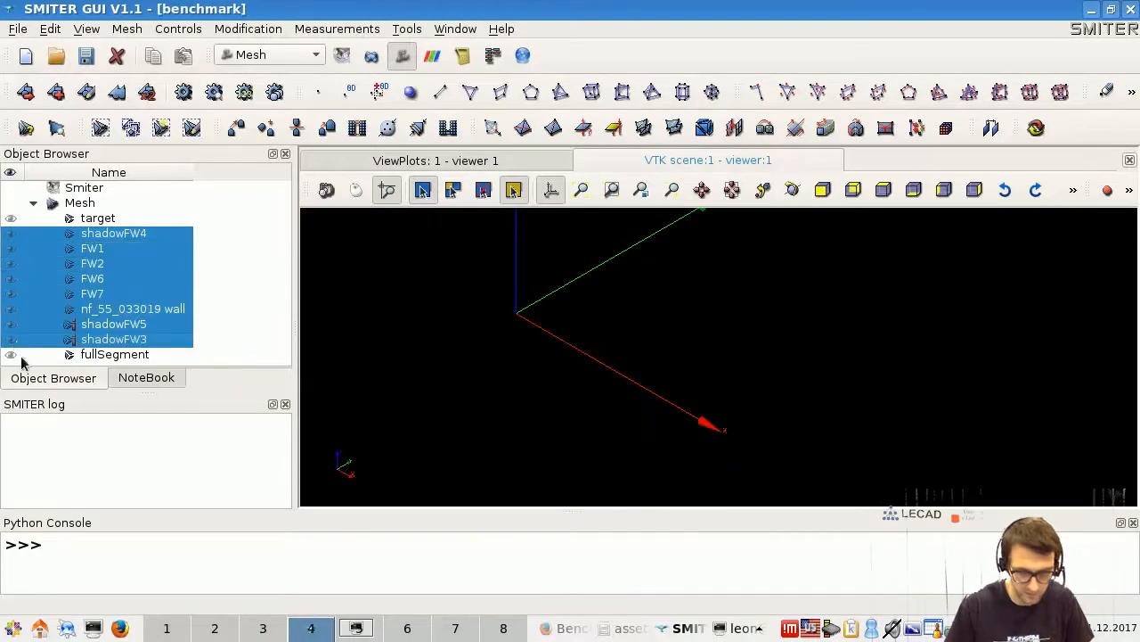
click(209, 359)
click(10, 355)
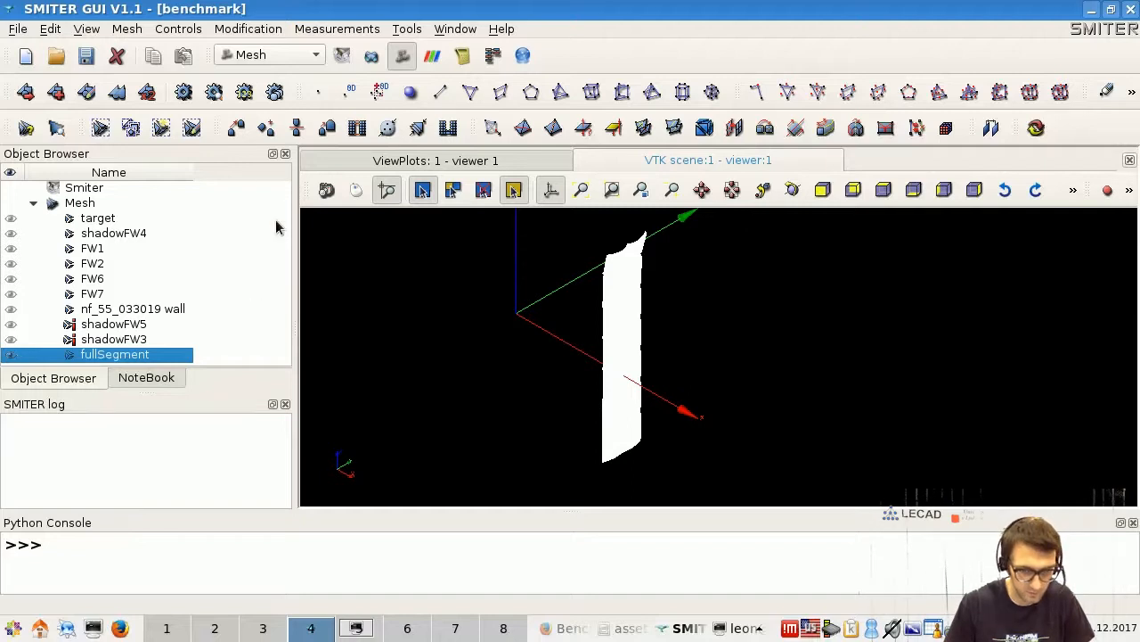
Step: Set up a translation of the whole fullSegment mesh with Point 2's X coordinate at -5
click(250, 32)
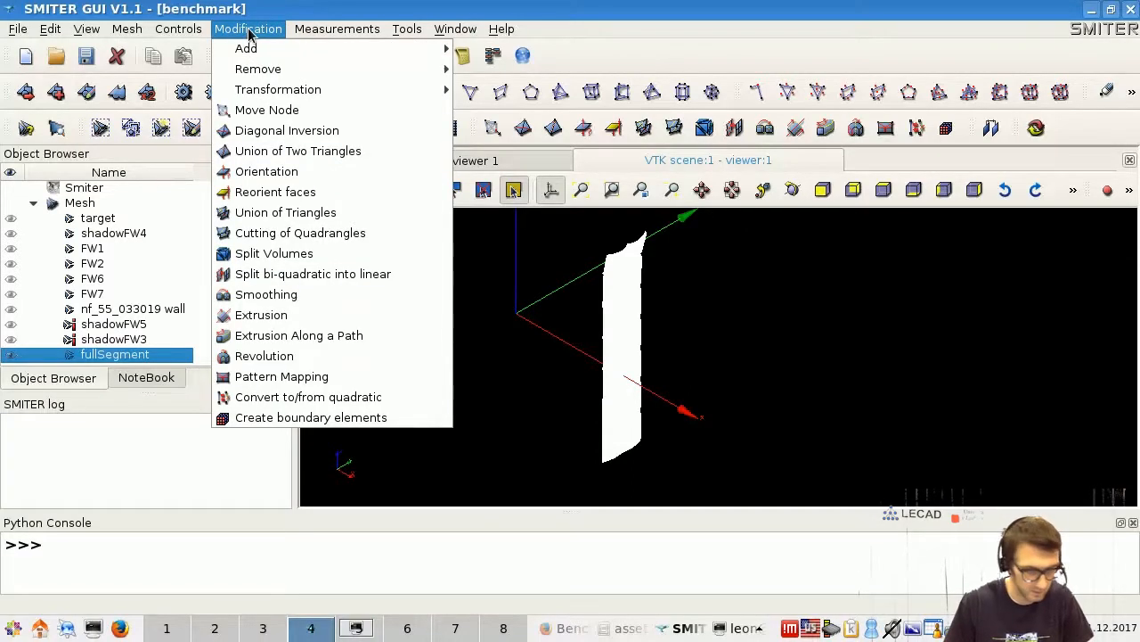
mouse_move(364, 95)
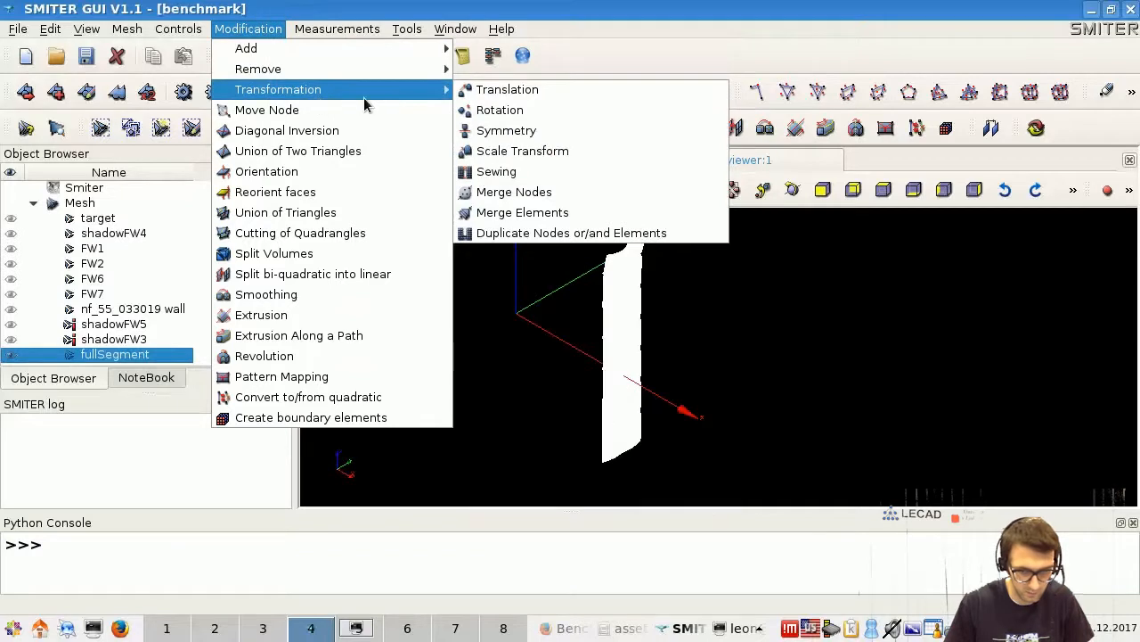
click(504, 93)
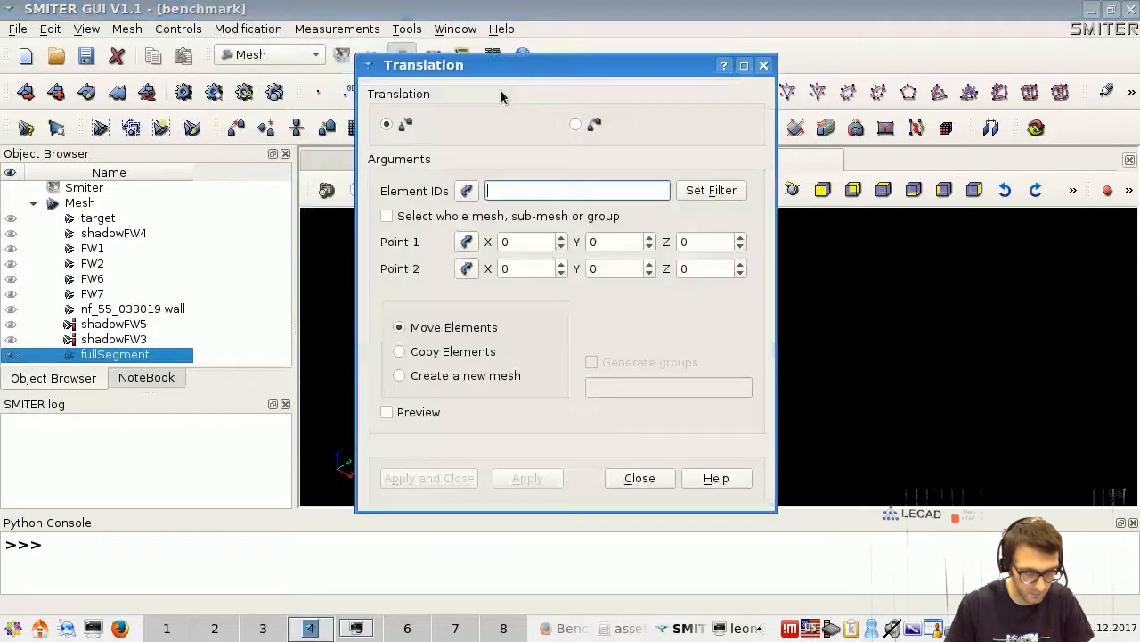
click(387, 217)
double_click(502, 269)
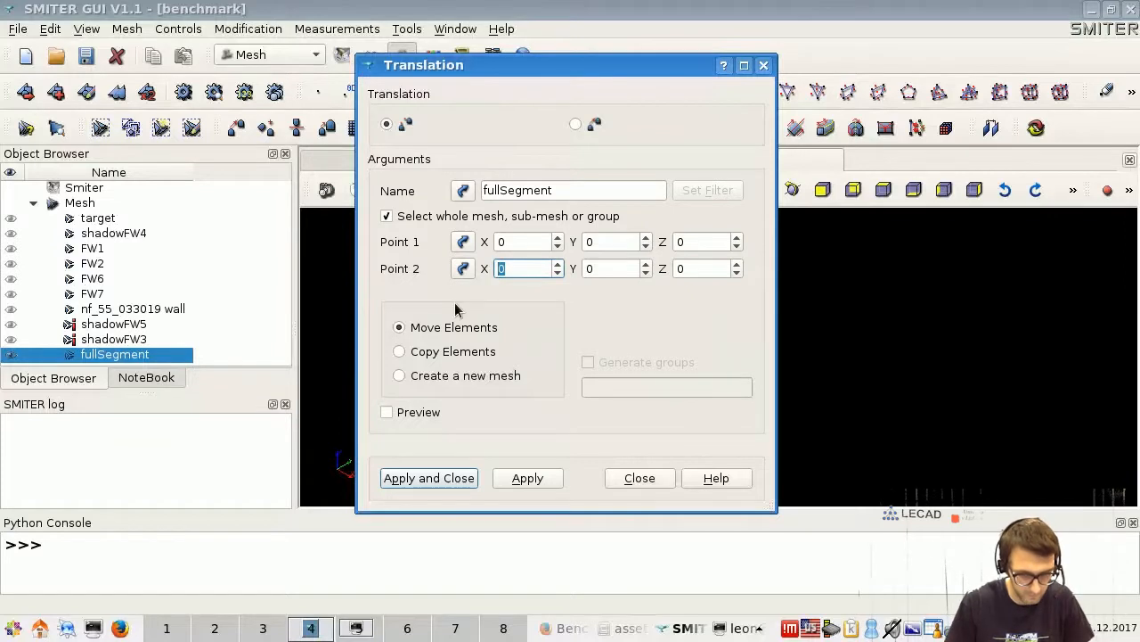
text(-5)
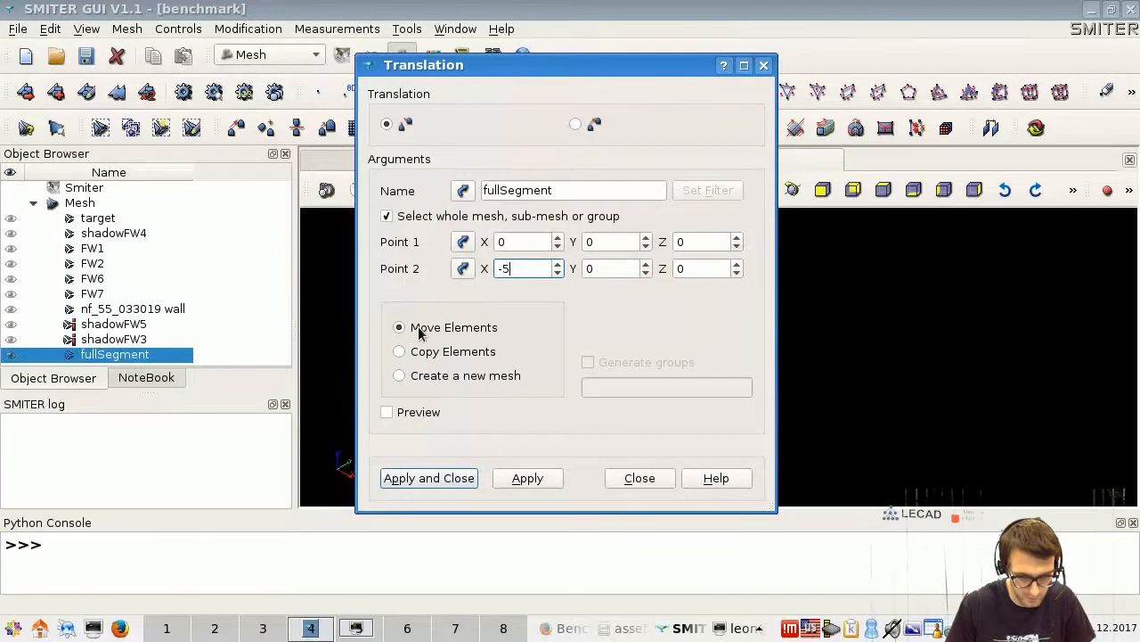
Step: Output the translation as a new mesh named fullSegment_translatedmin5mm and inspect its preview up close against fullSegment
click(398, 378)
click(726, 388)
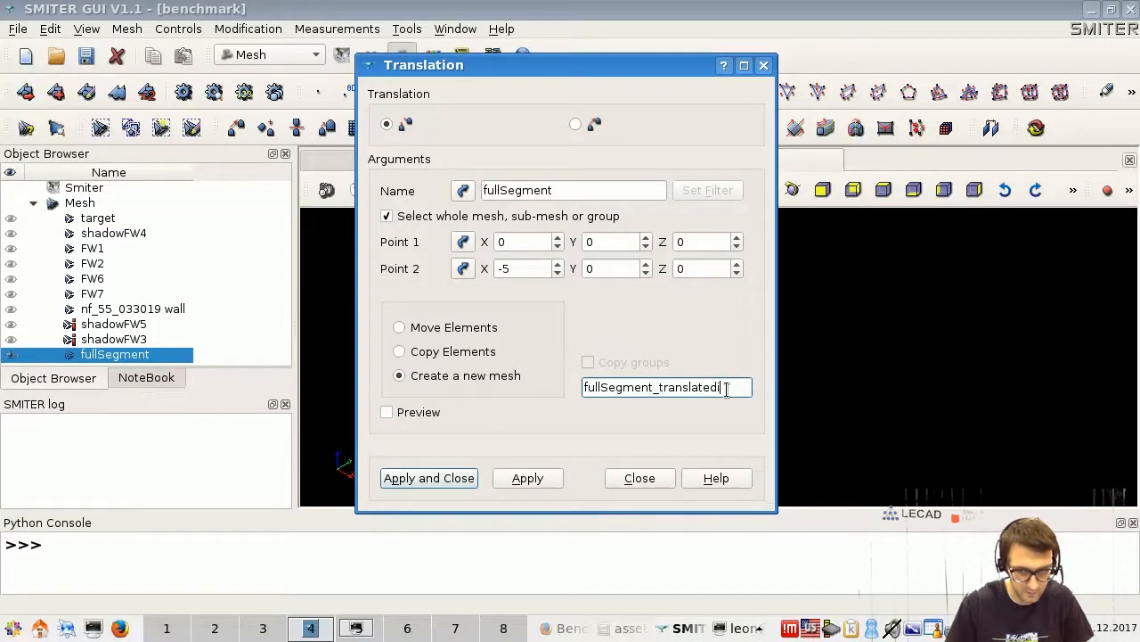
text(min5mm)
drag(642, 74, 354, 75)
click(100, 422)
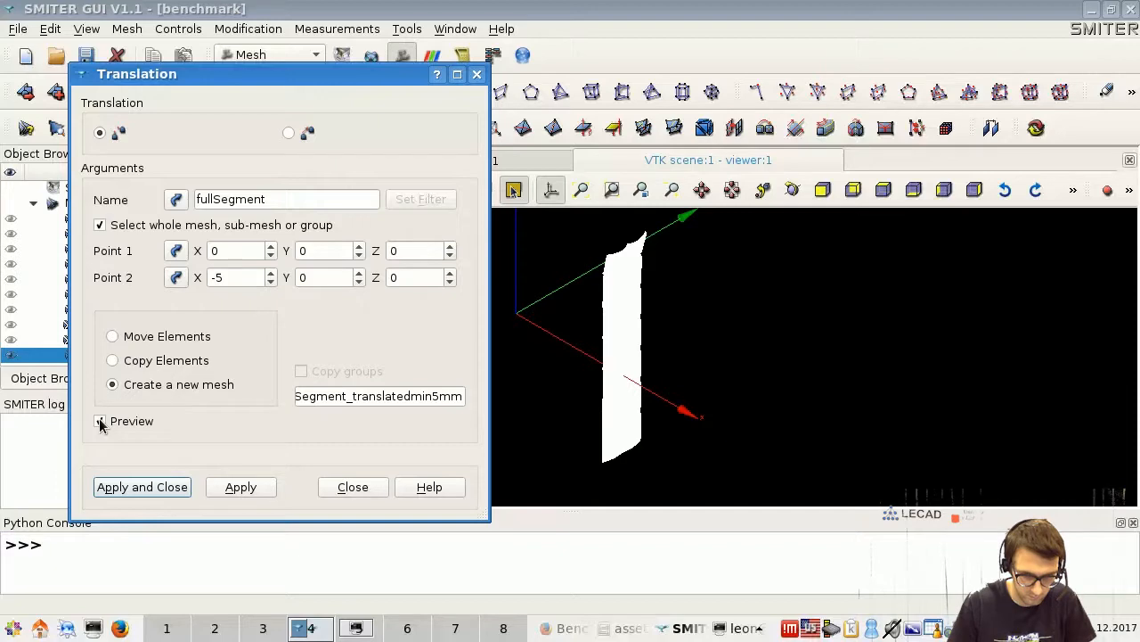
click(580, 255)
scroll(598, 255, up, 5)
scroll(597, 256, up, 10)
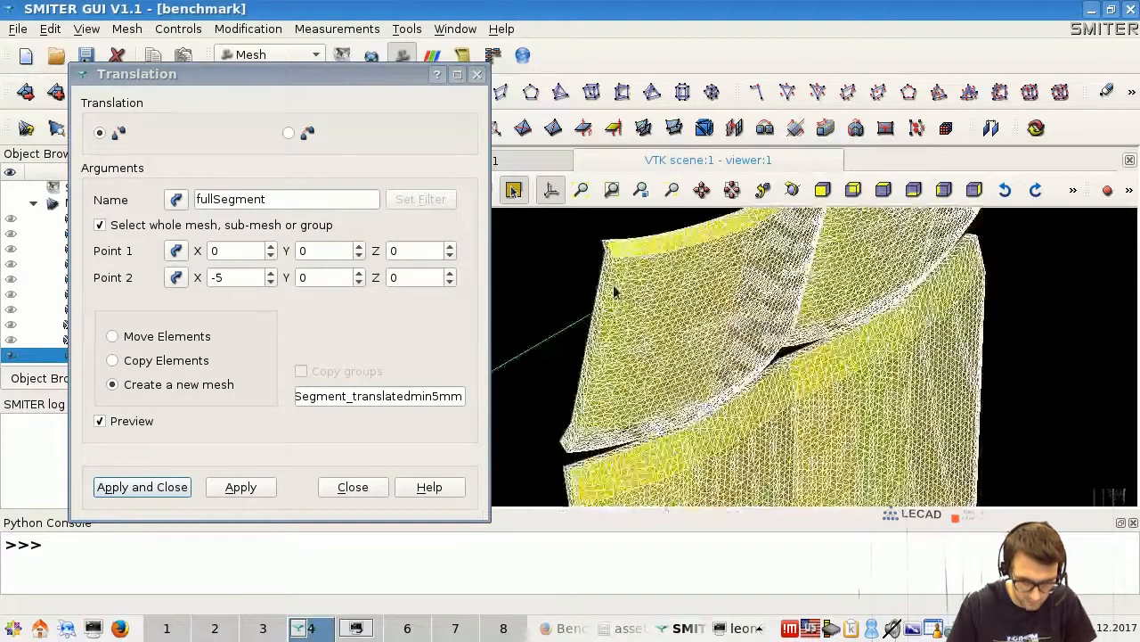
Step: Inspect the preview edge and create the fullSegment_translatedmin5mm mesh with the -5 translation in X
click(702, 190)
drag(682, 249, 616, 354)
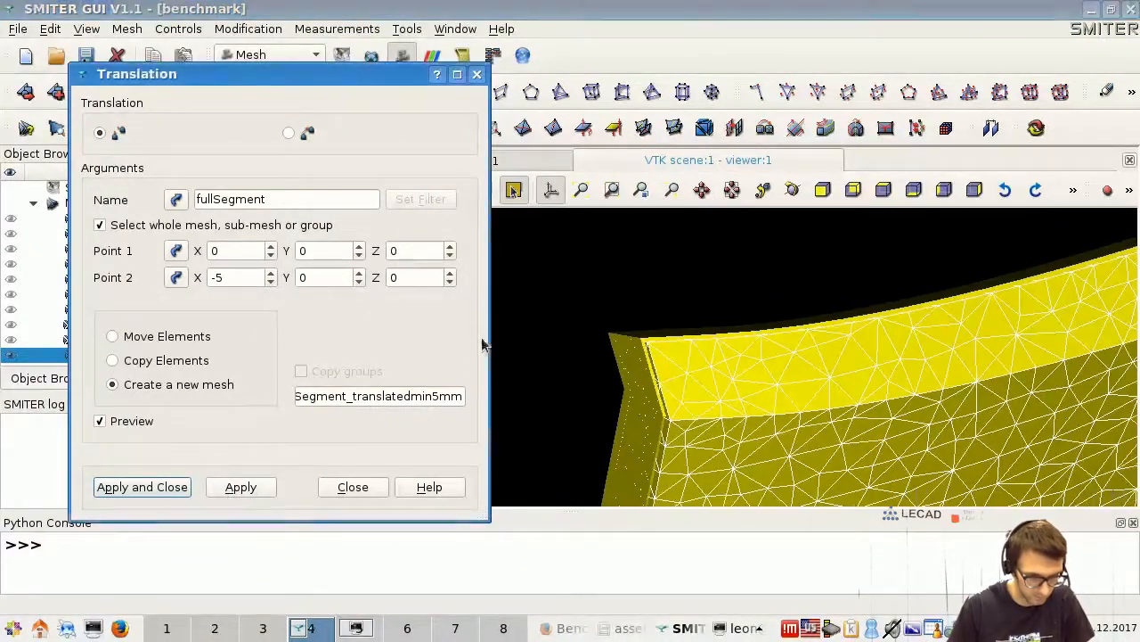
click(134, 487)
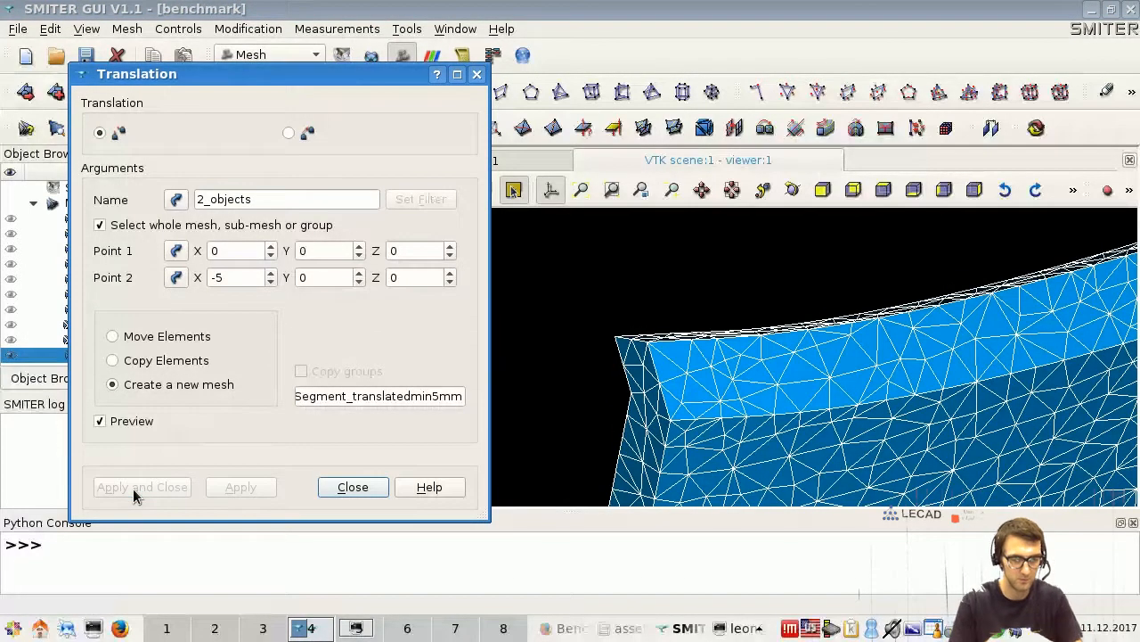
click(623, 335)
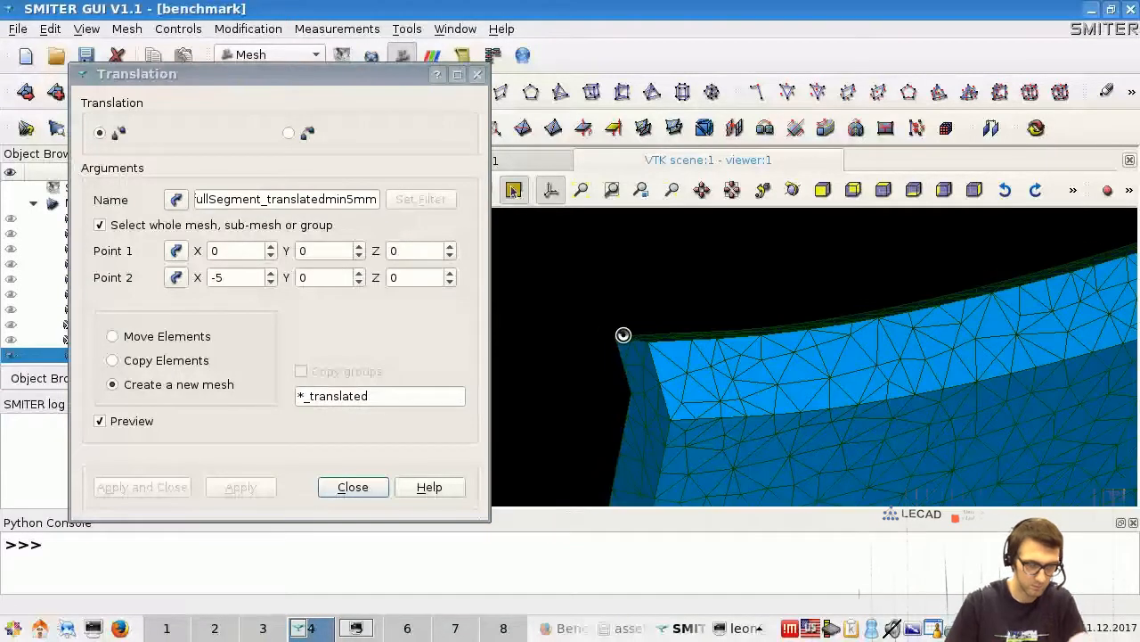
click(624, 335)
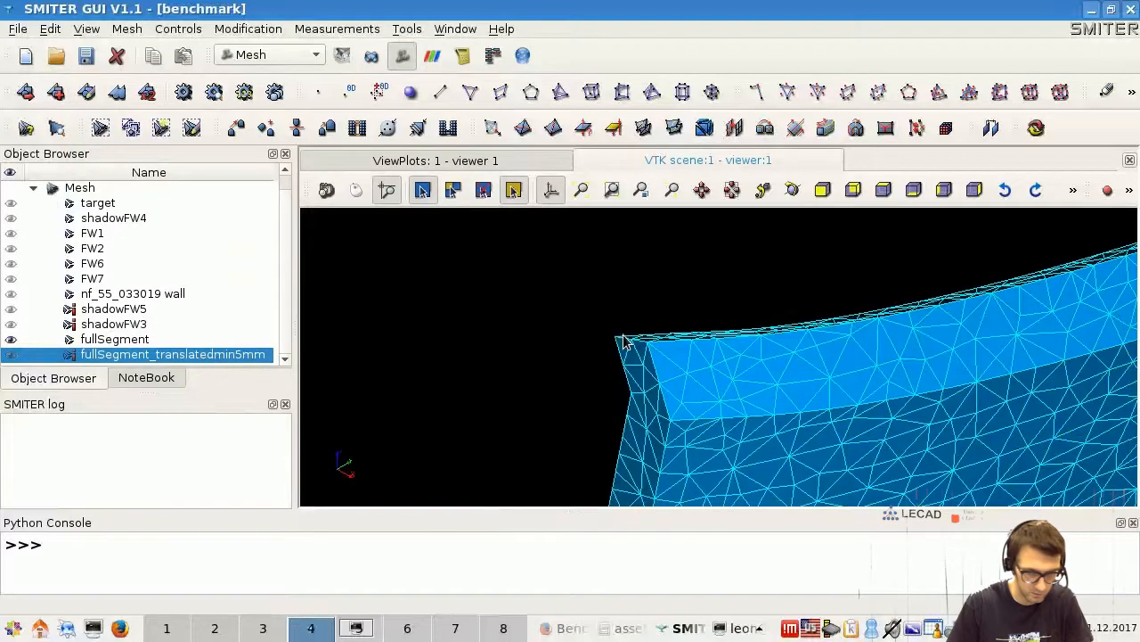
Step: Show fullSegment_translatedmin5mm and hide fullSegment so that only the translated mesh is displayed in full
click(11, 355)
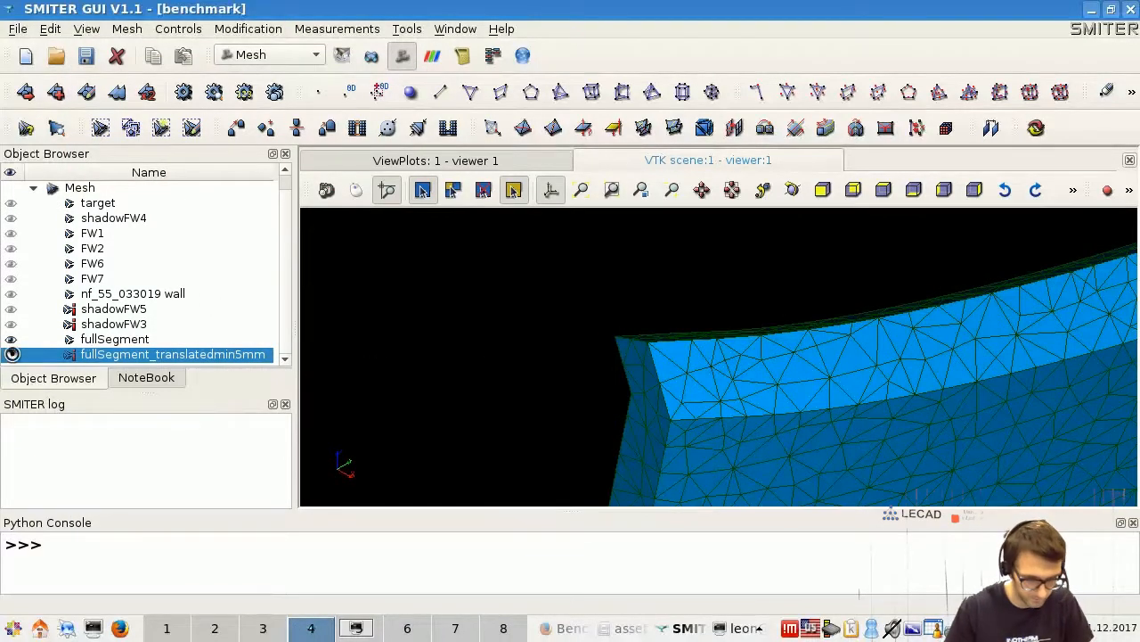
click(11, 340)
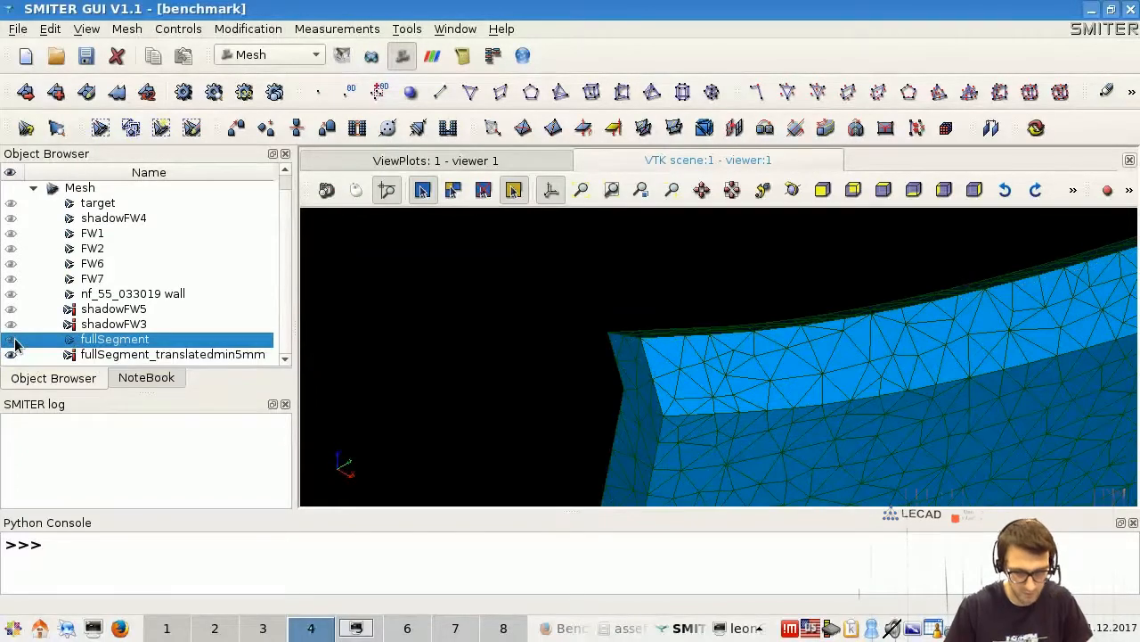
scroll(480, 289, down, 15)
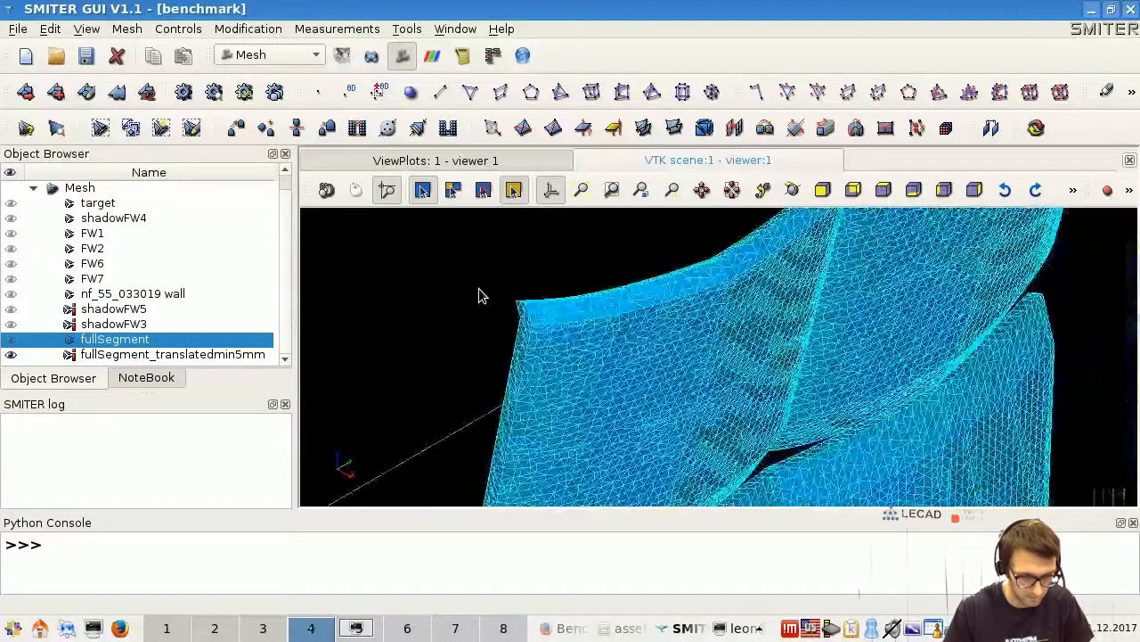
scroll(479, 294, down, 4)
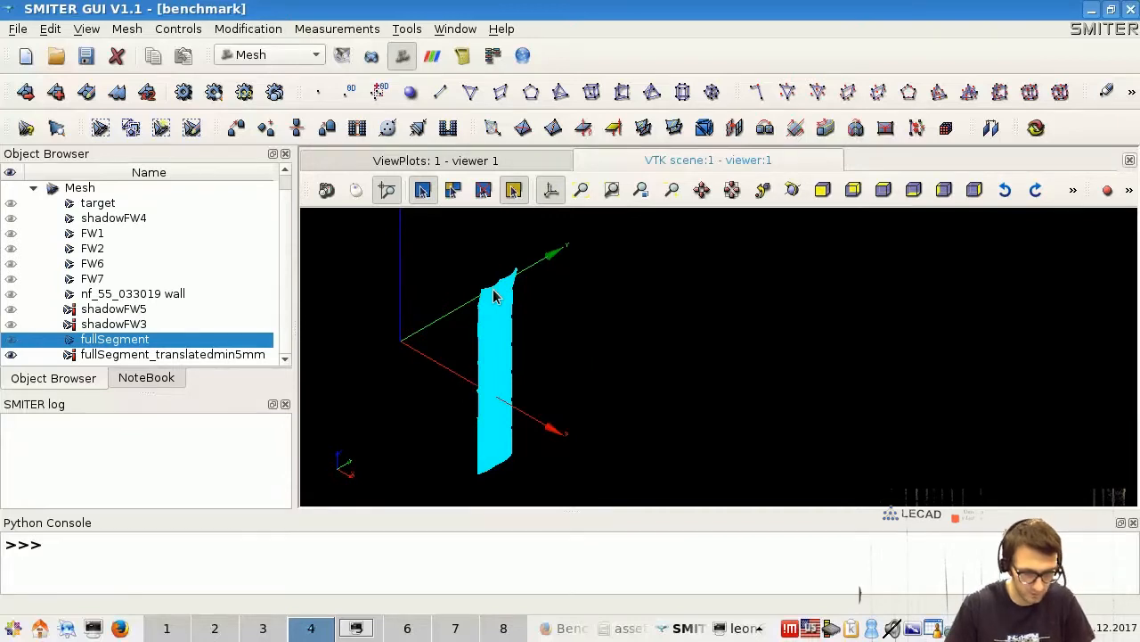
Step: Set up a rotation of the whole fullSegment_translatedmin5mm mesh about the Z axis, with the vector's dZ at 1
click(172, 358)
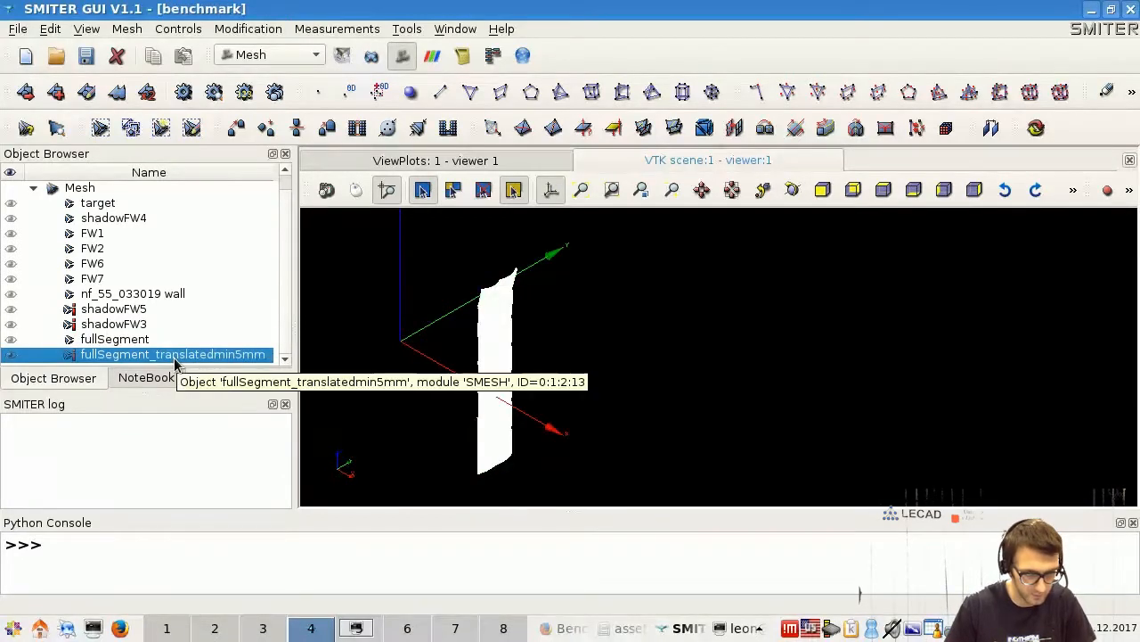
click(240, 32)
mouse_move(308, 97)
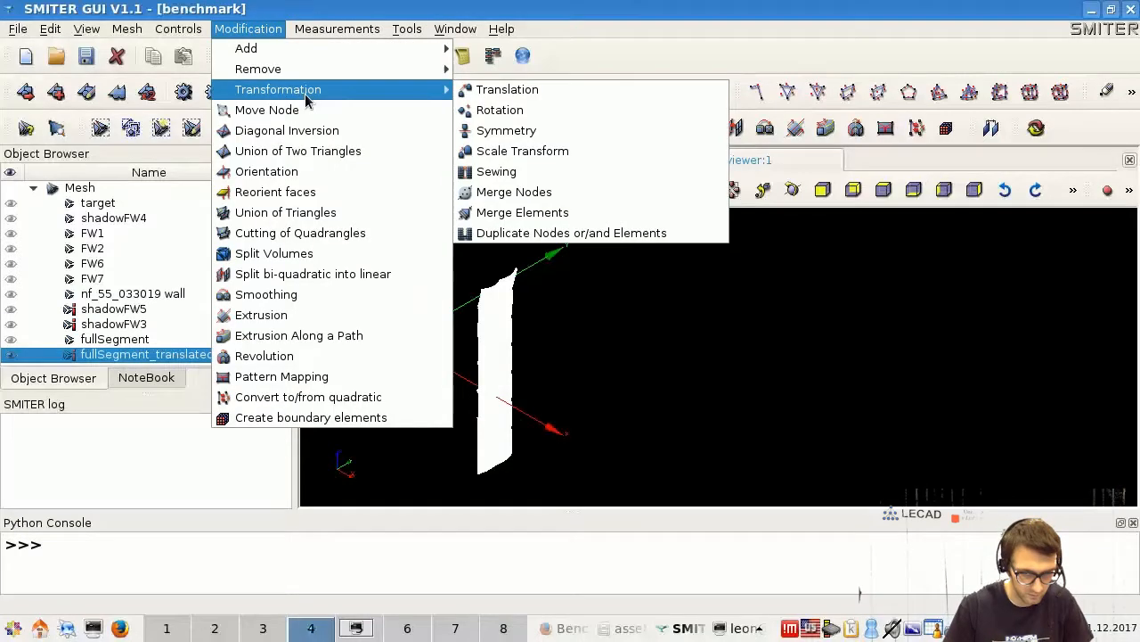
click(536, 109)
click(381, 180)
drag(600, 30, 652, 37)
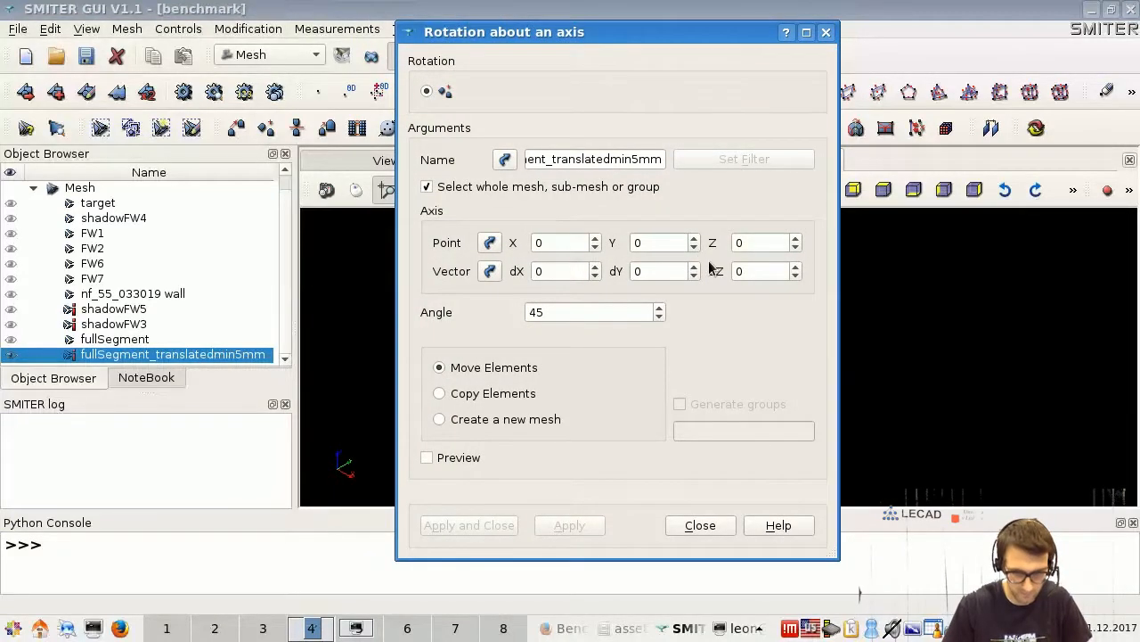
double_click(735, 271)
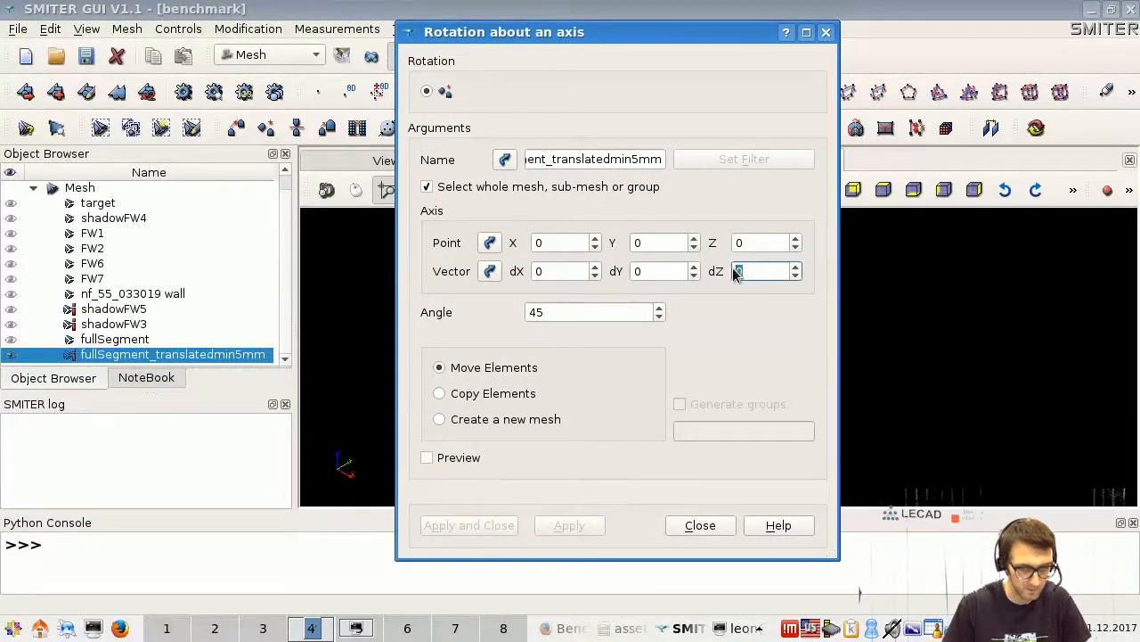
text(1)
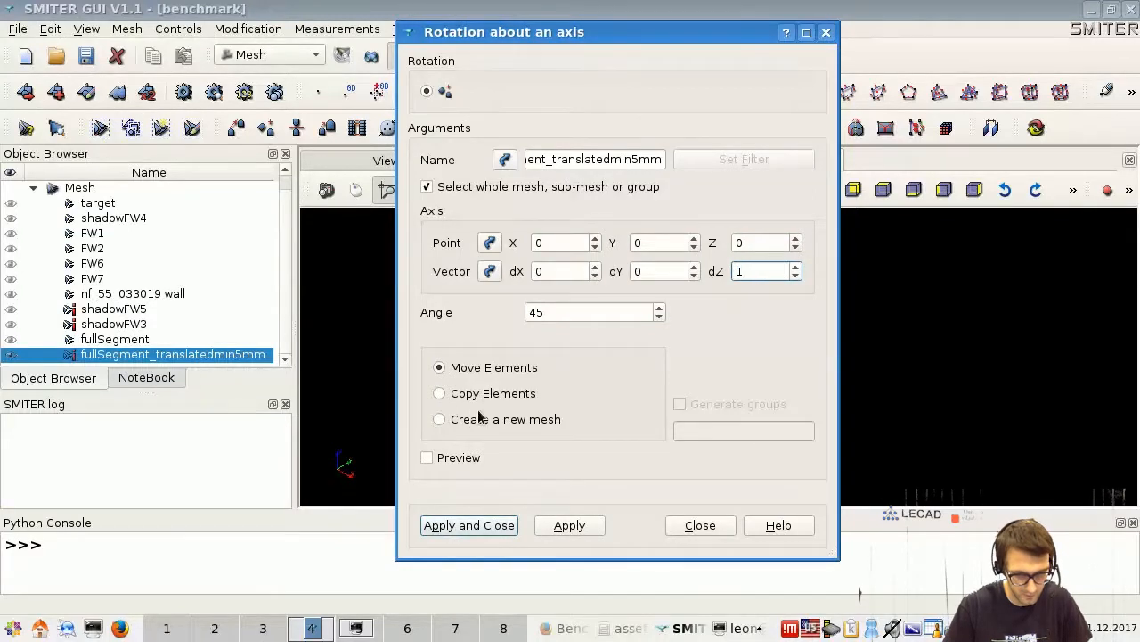
Step: Rotate the mesh by 20 degrees into a new mesh named fullSegment_translatedmin5mm_rotated20
click(440, 418)
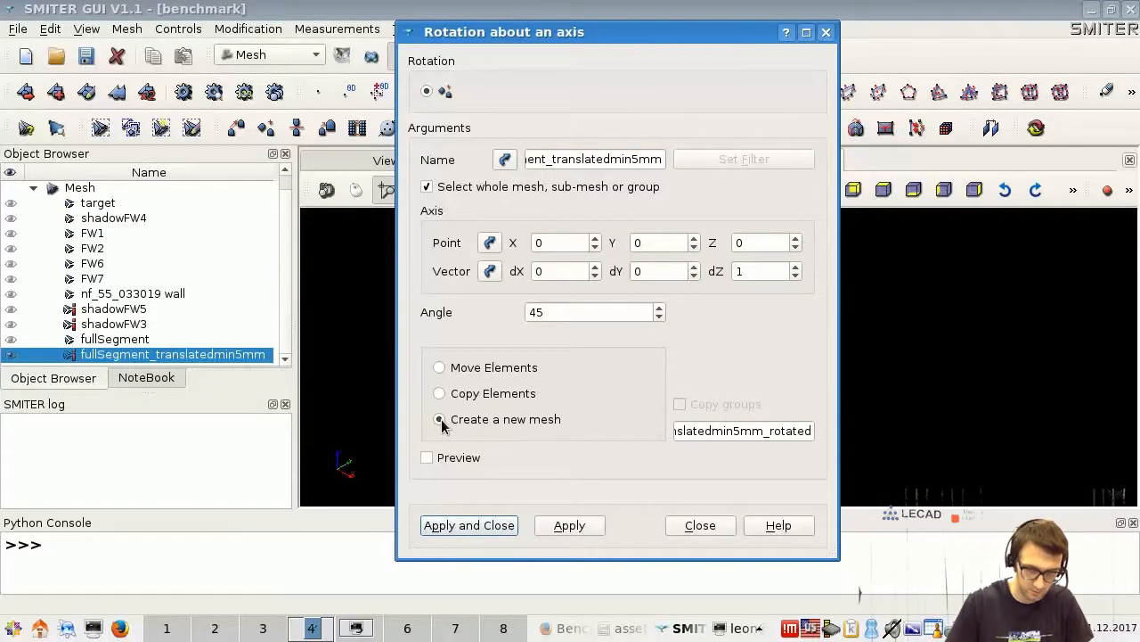
double_click(596, 317)
text(20)
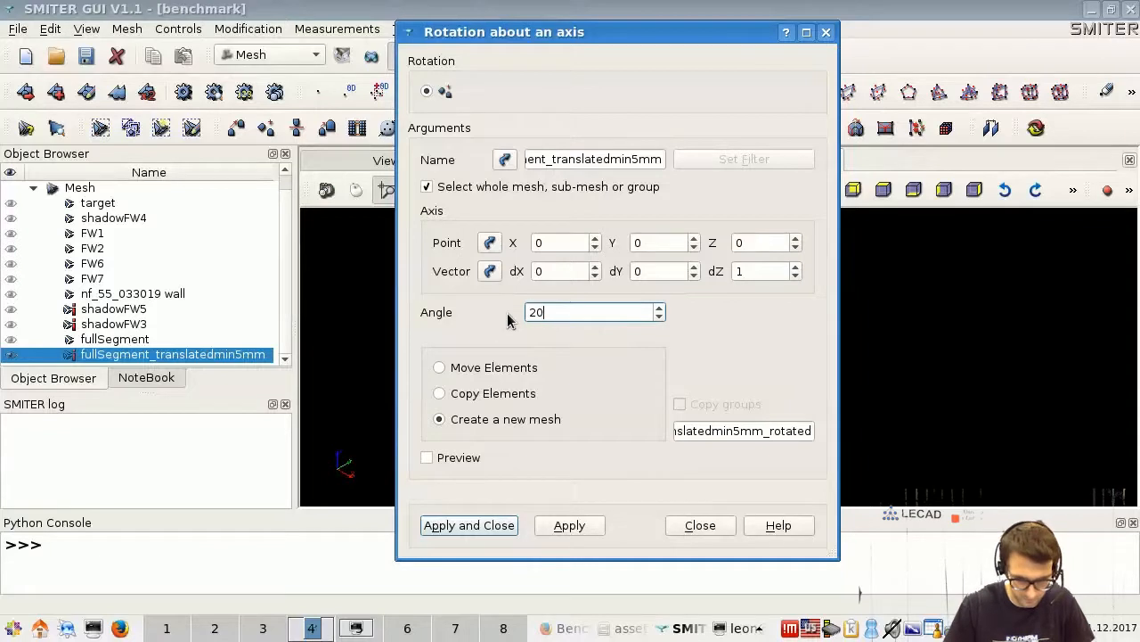
click(808, 437)
click(851, 430)
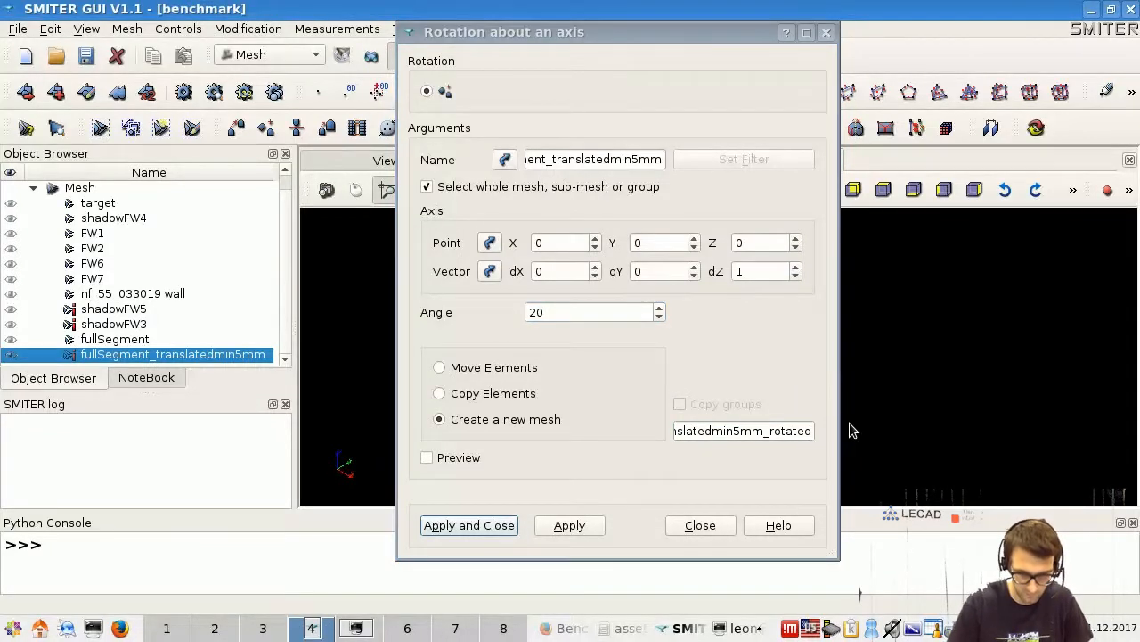
click(810, 430)
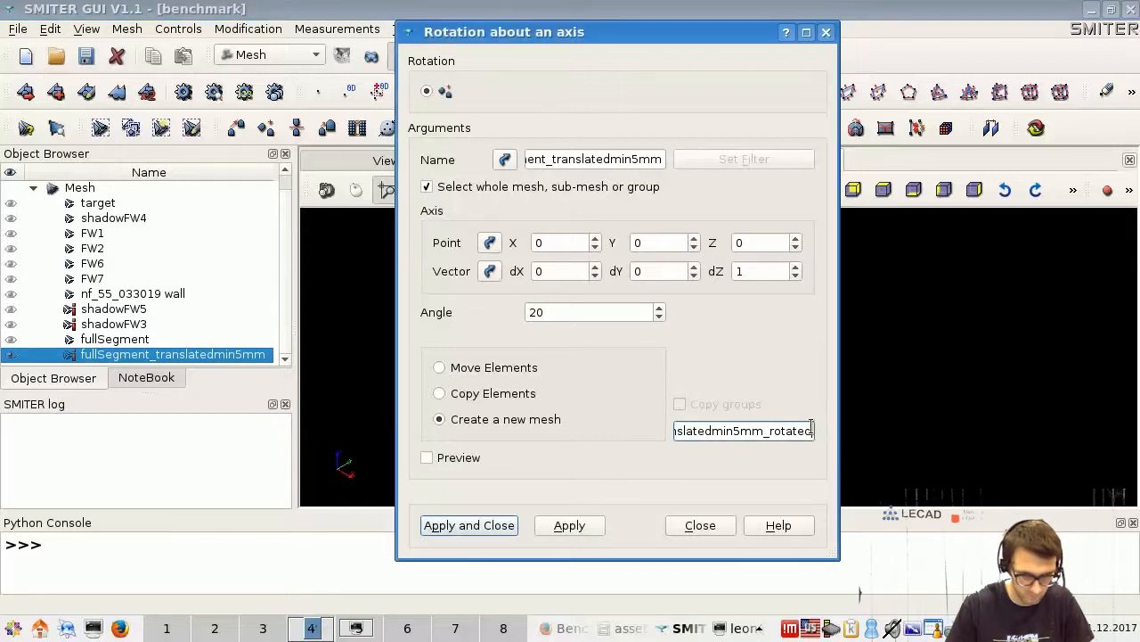
text(20)
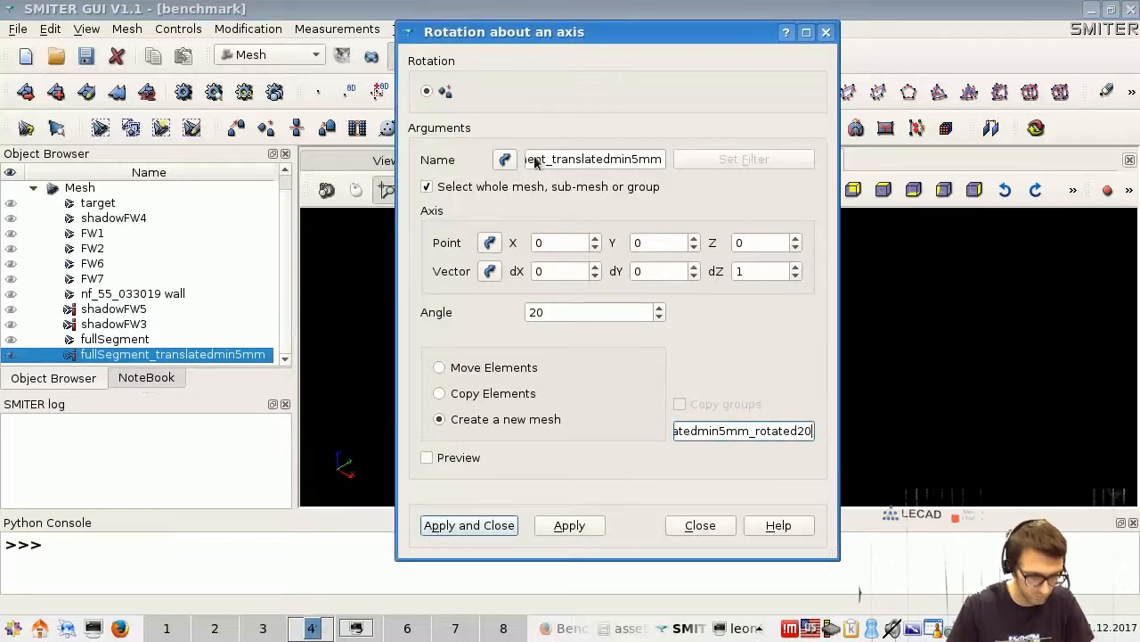
drag(565, 38, 192, 76)
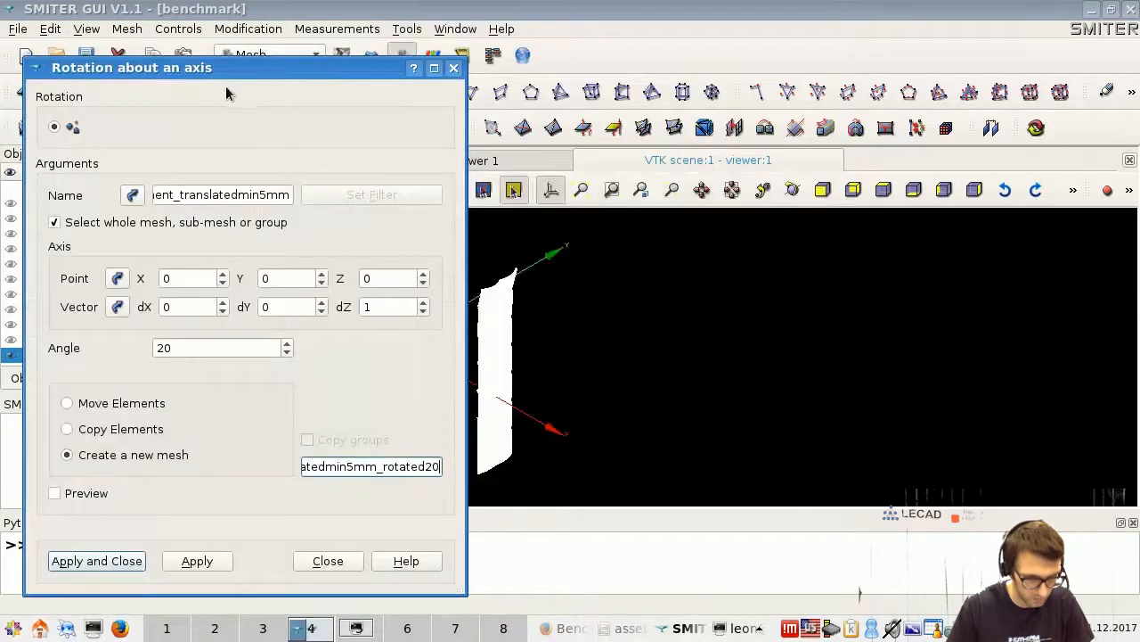
click(179, 560)
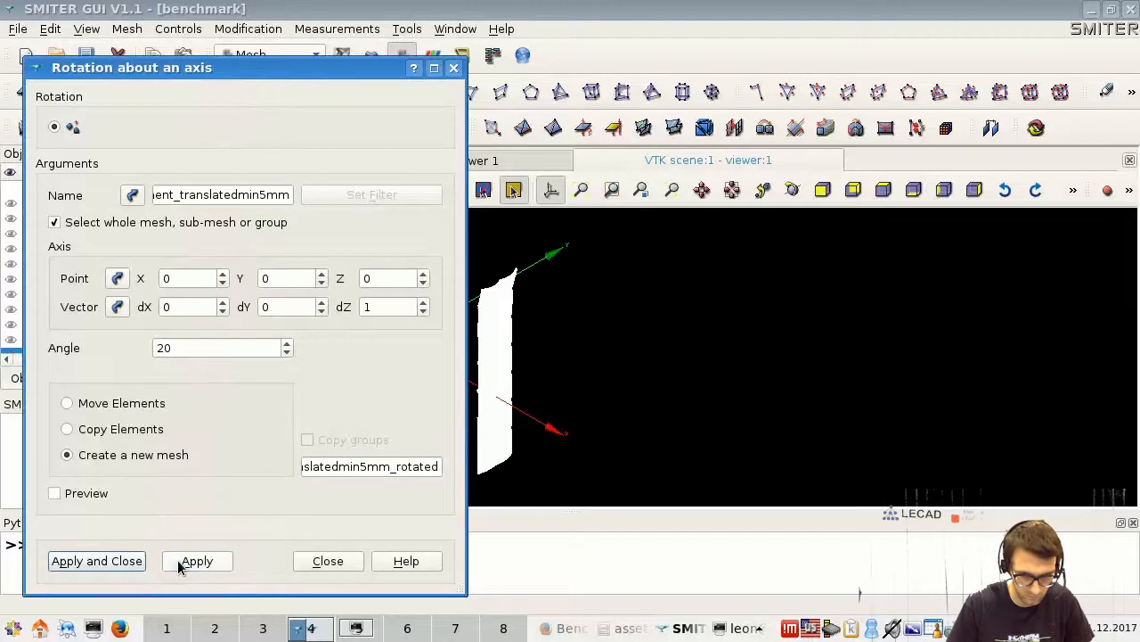
Step: Widen the object list to read the full mesh names and create a 40-degree rotated copy named fullSegment_translatedmin5mm_rotated40
drag(298, 69, 953, 86)
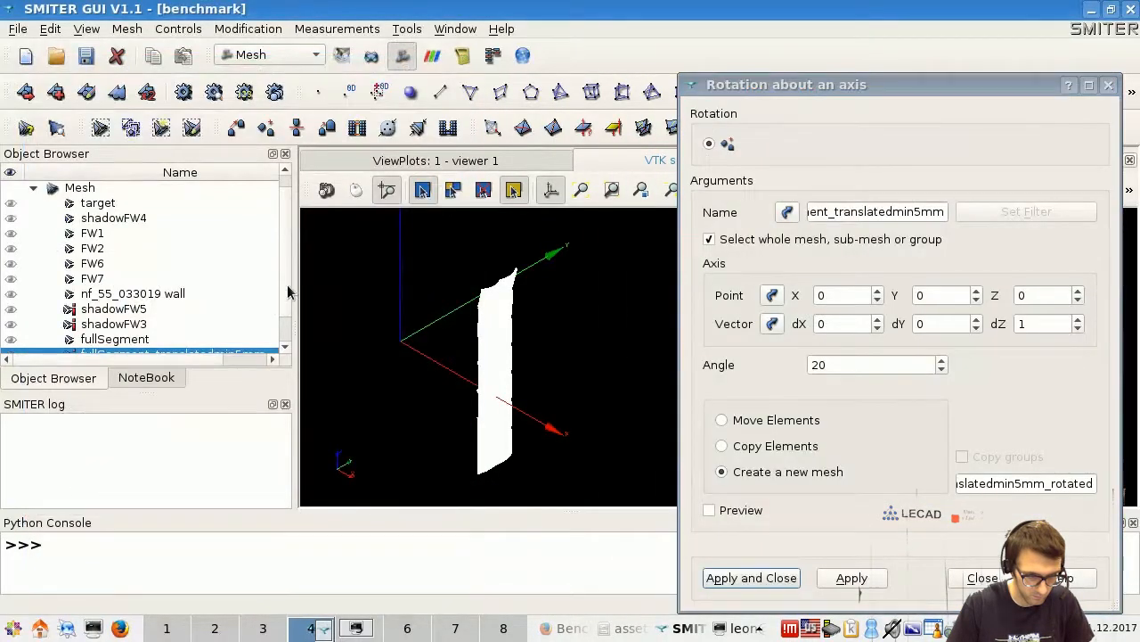
scroll(286, 317, down, 1)
drag(293, 331, 383, 333)
click(849, 363)
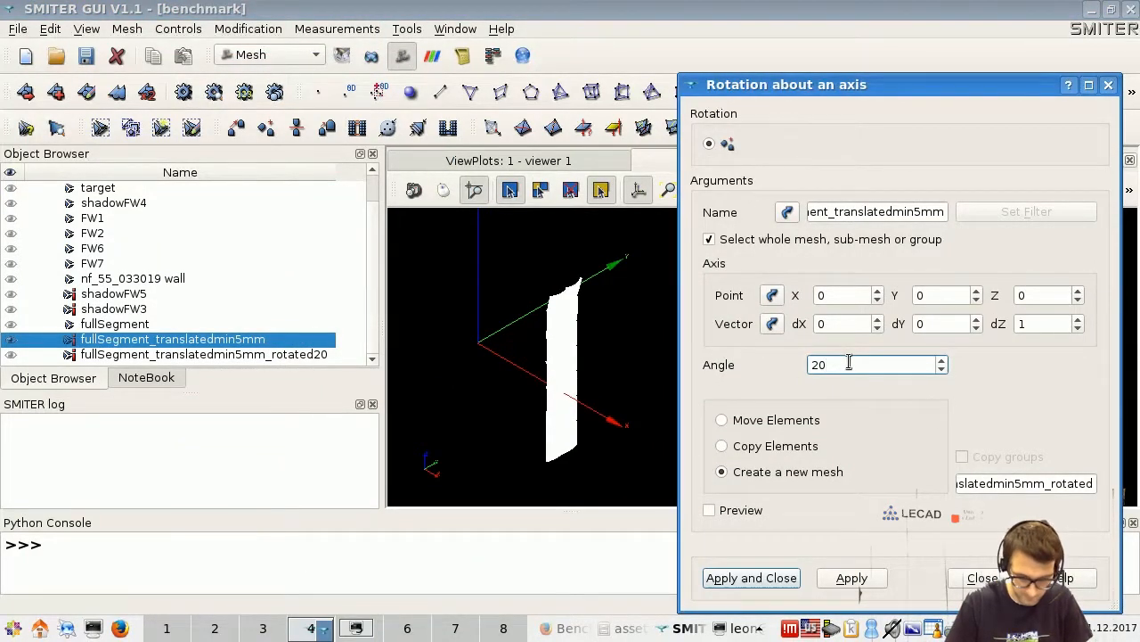
key(BackSpace)
key(BackSpace)
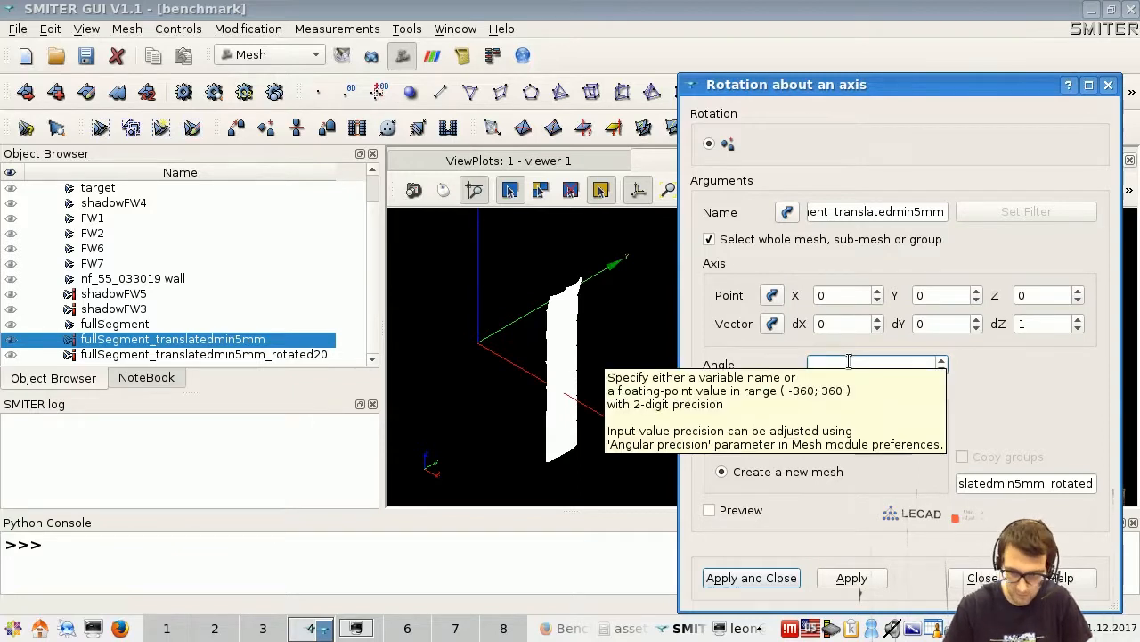
text(40)
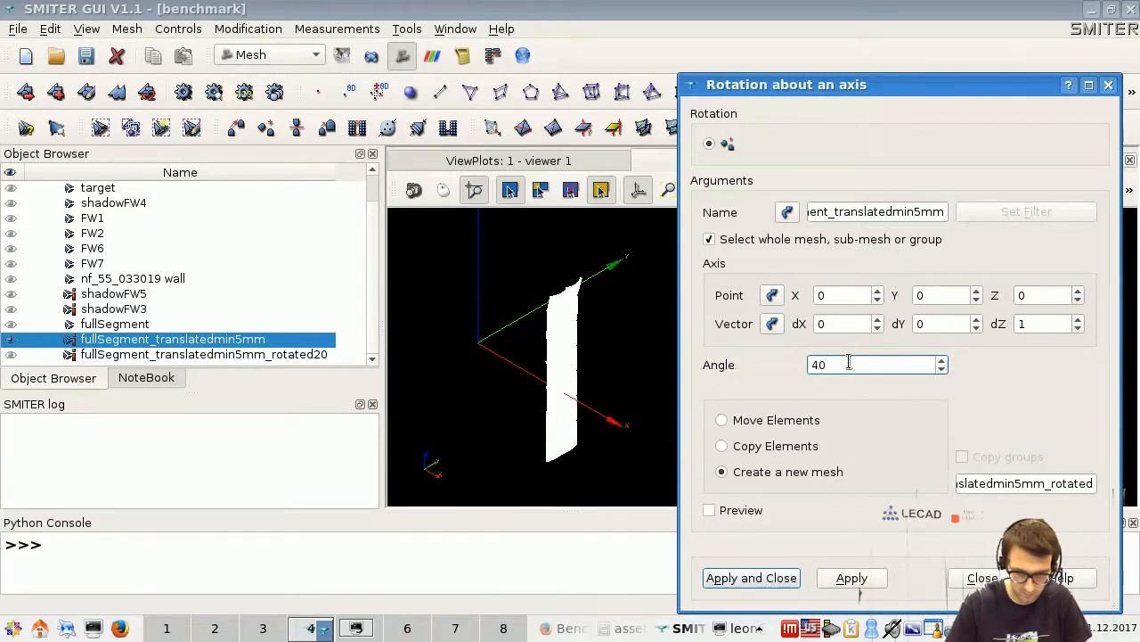
click(1094, 483)
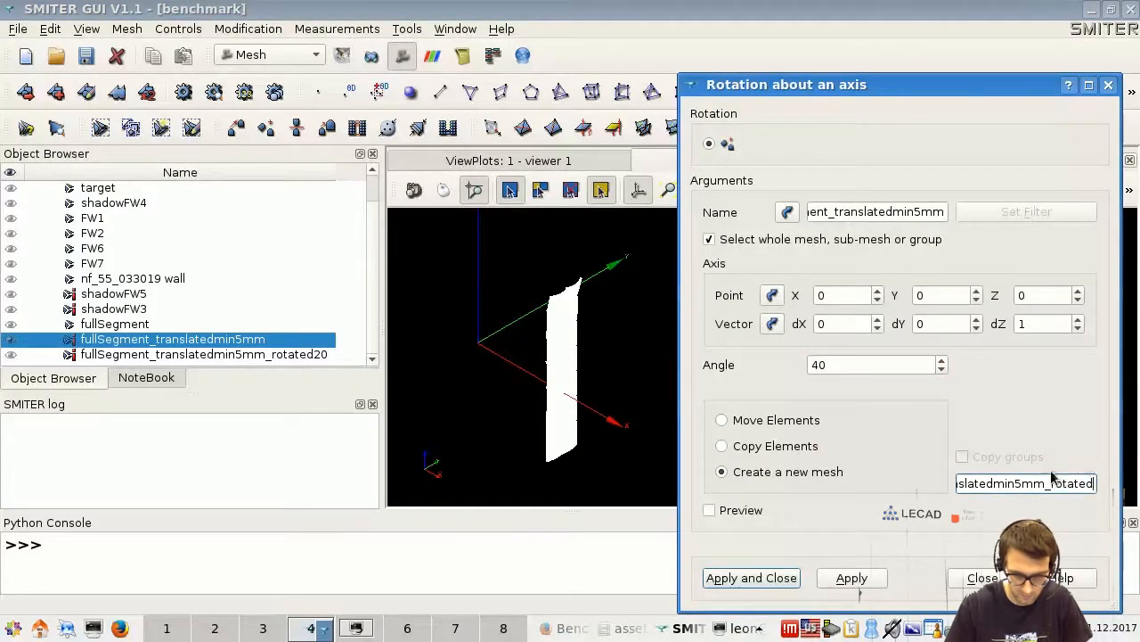
text(40)
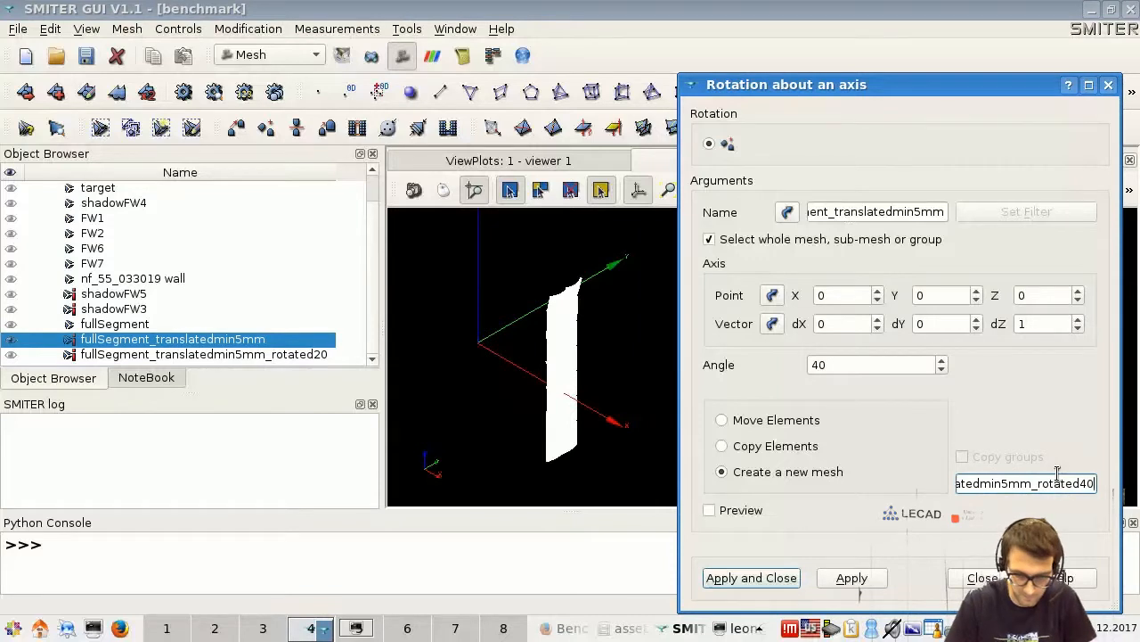
click(865, 580)
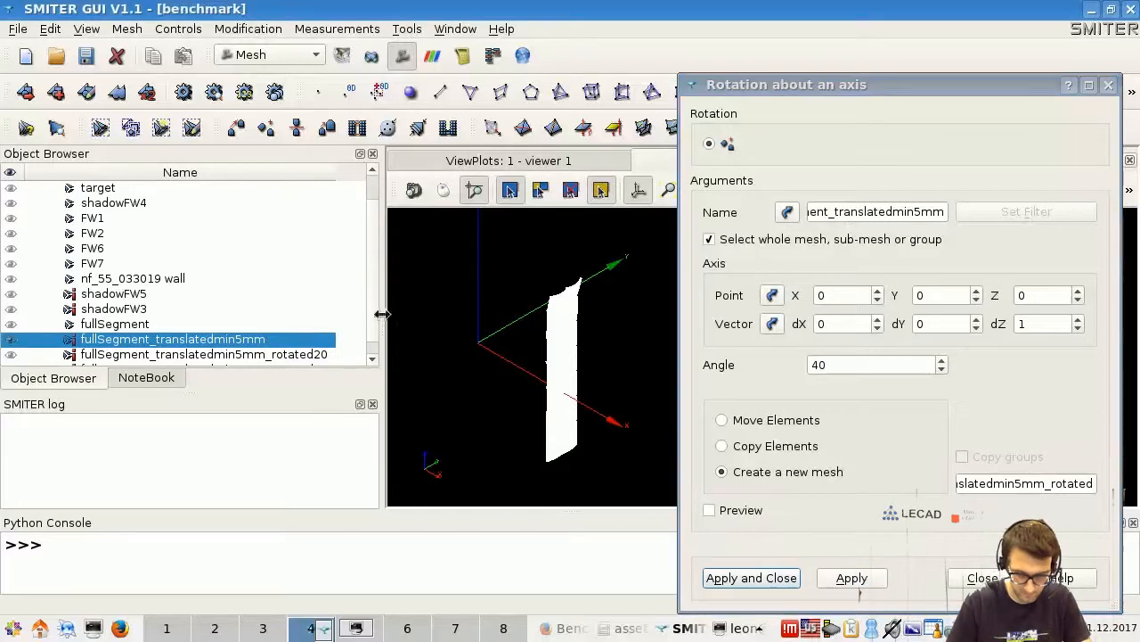
Step: Create a new mesh rotated by 60 degrees, named fullSegment_translatedmin5mm_rotated60, from the translated segment
scroll(370, 315, down, 1)
click(855, 363)
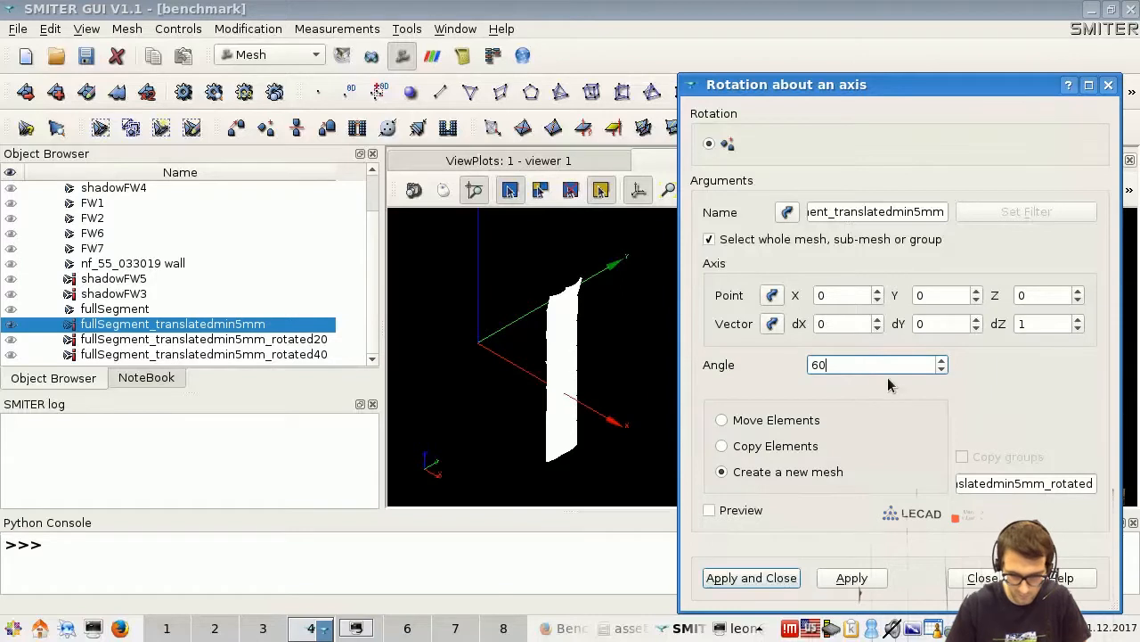
click(1091, 483)
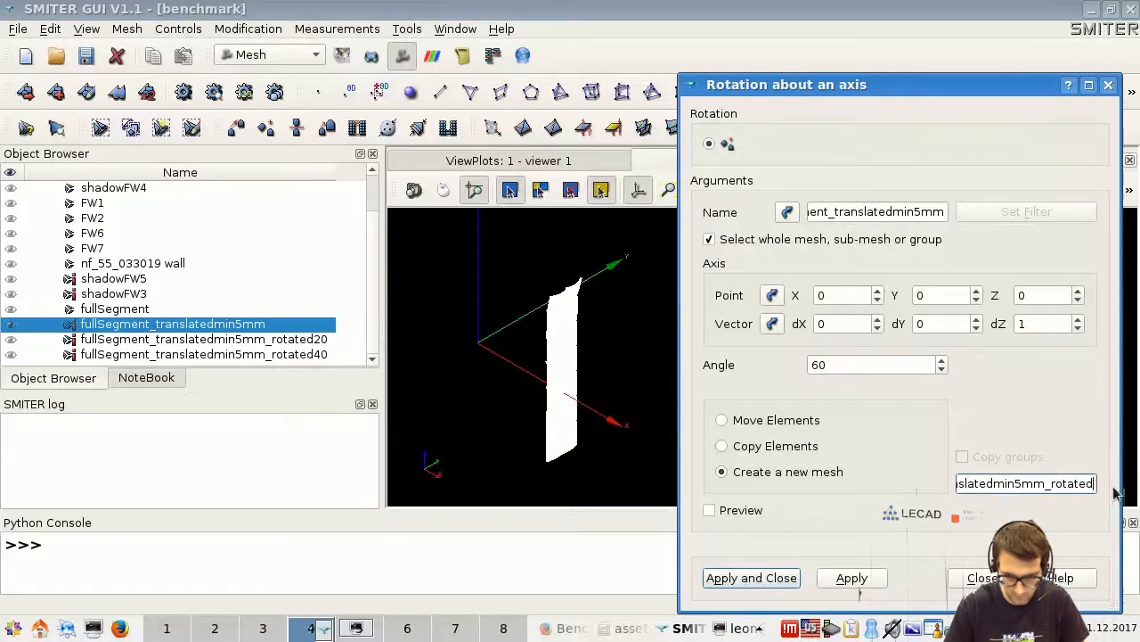
text(60)
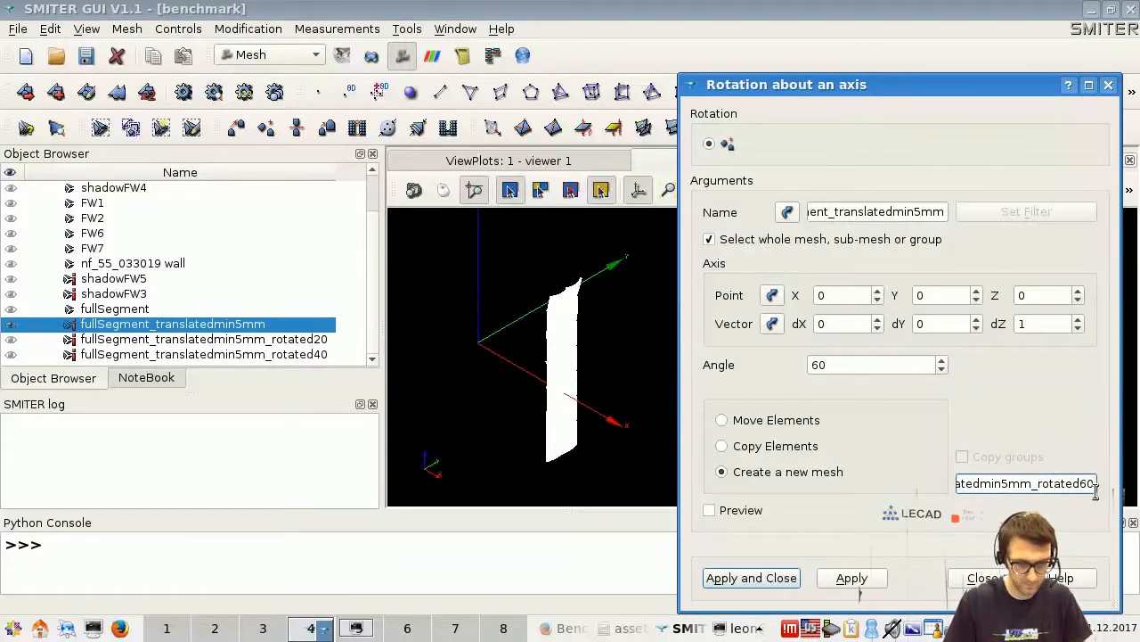
click(851, 579)
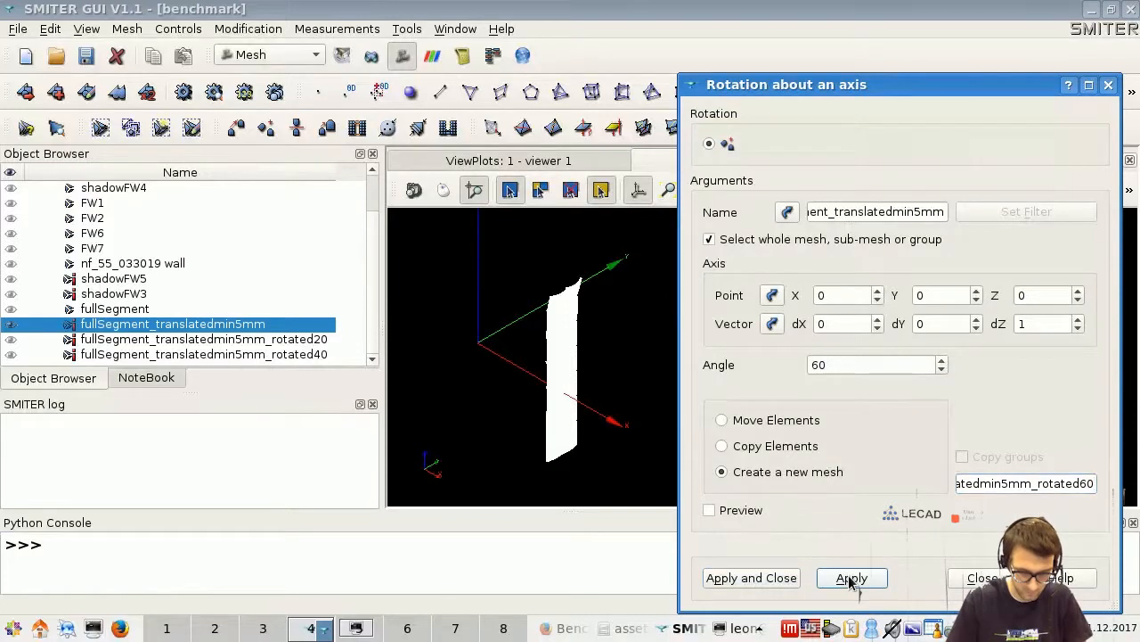
Step: Create a new mesh rotated by 80 degrees, named fullSegment_translatedmin5mm_rotated80, from the translated segment
click(839, 364)
key(BackSpace)
key(BackSpace)
text(80)
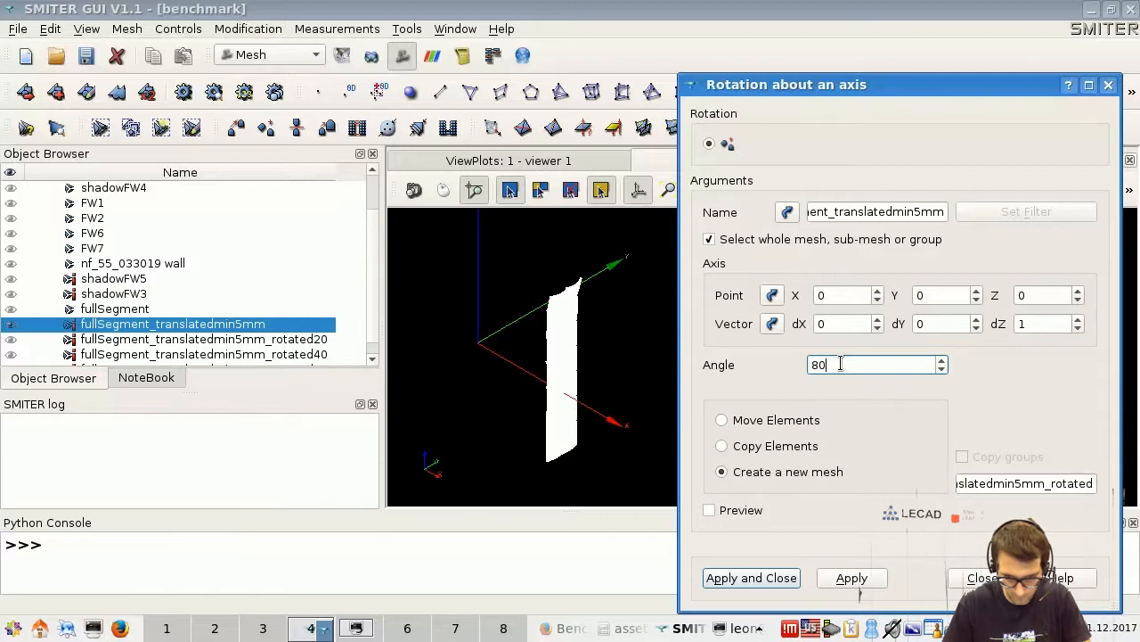
click(1095, 484)
text(80)
click(851, 578)
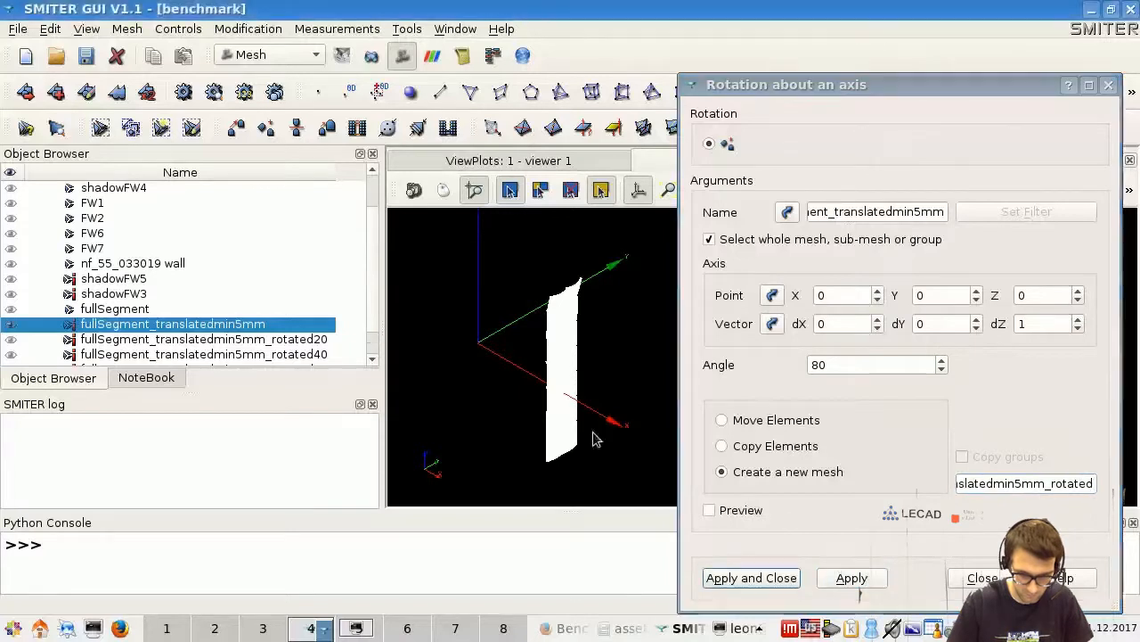
Step: Create a new mesh rotated by 100 degrees, named fullSegment_translatedmin5mm_rotated100, from the translated segment
click(924, 364)
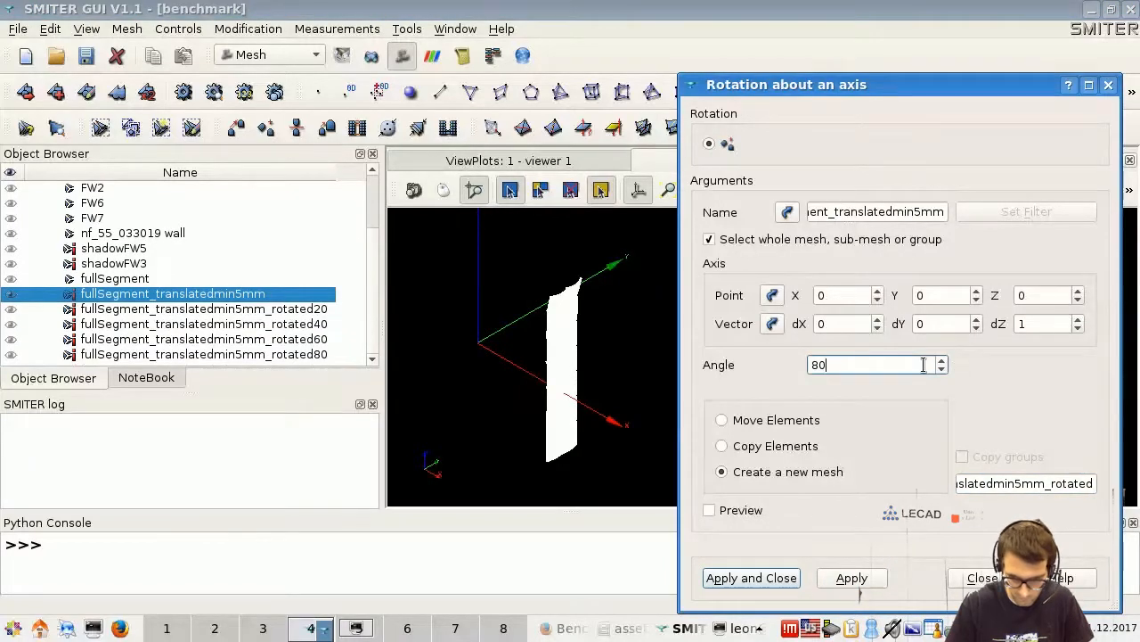
key(BackSpace)
text(100)
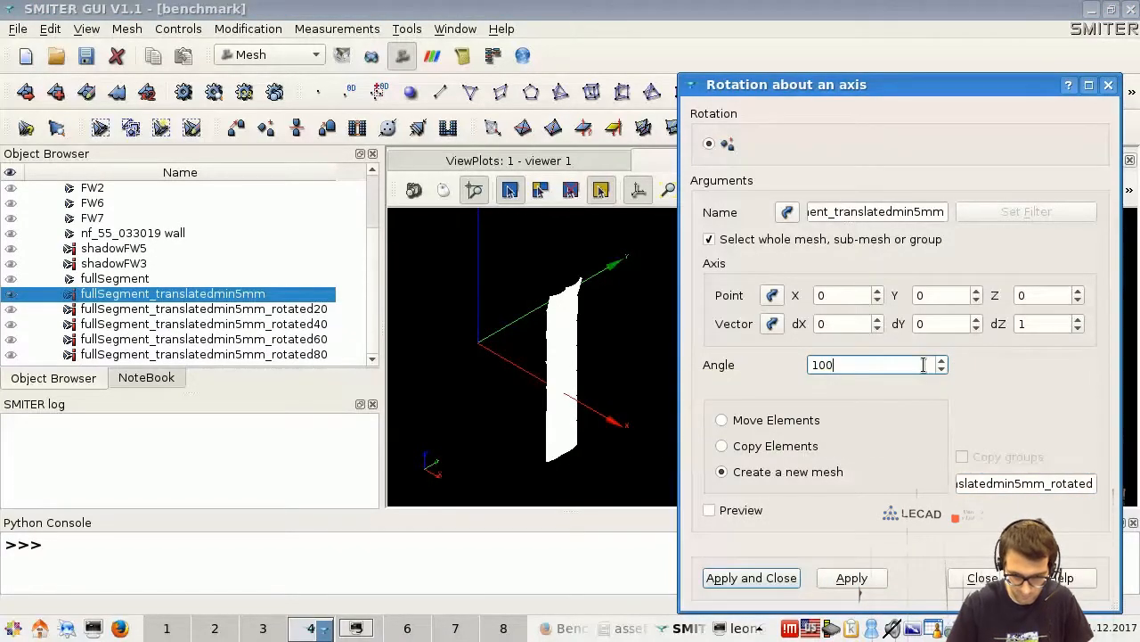
click(981, 487)
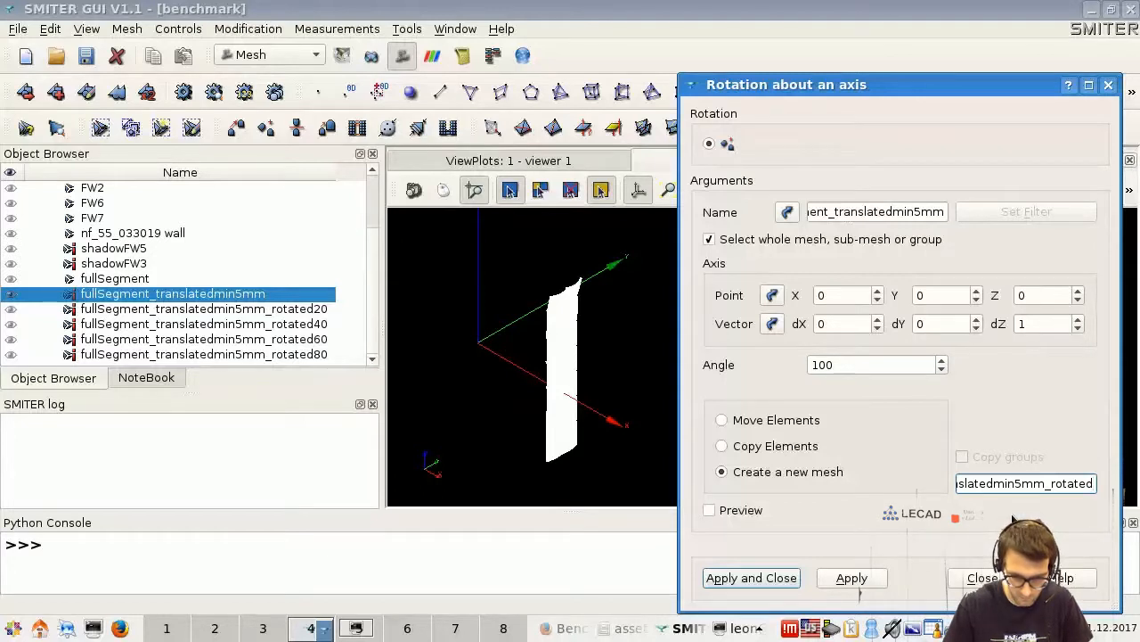
text(100)
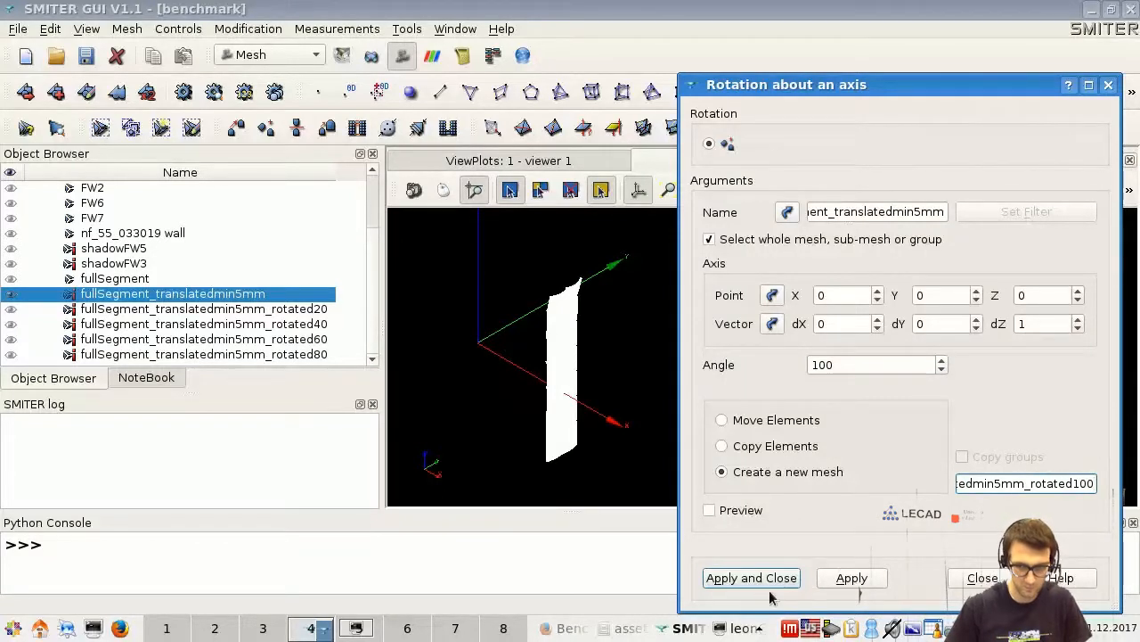
click(851, 580)
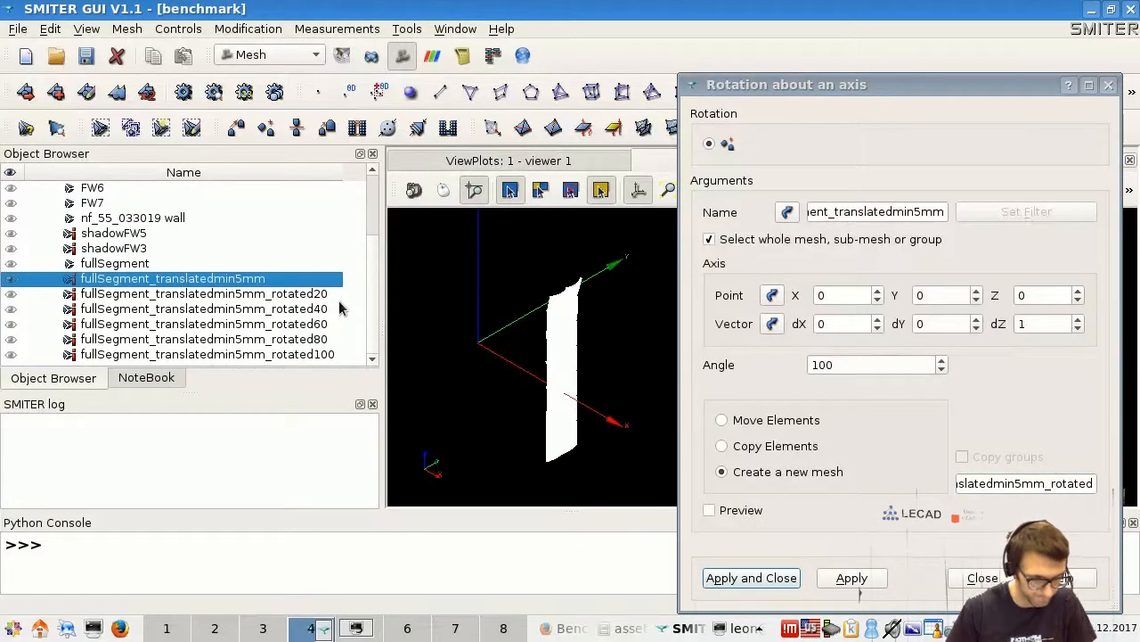
Step: Show the five rotated meshes from rotated20 to rotated100 to check their placement, and hide them again
click(12, 294)
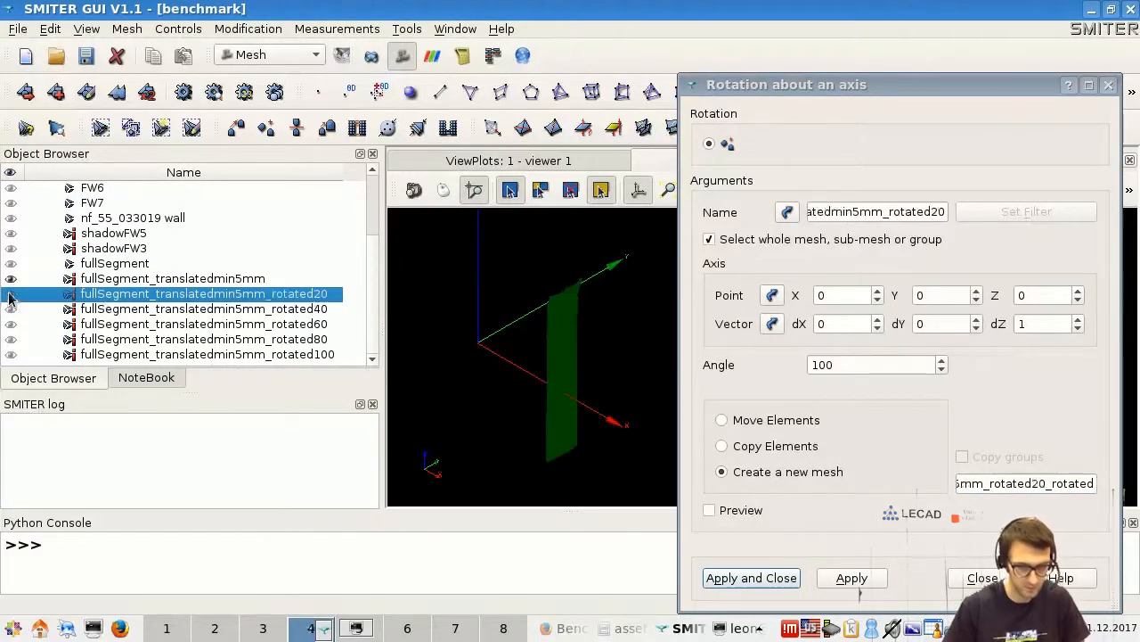
shift+click(12, 355)
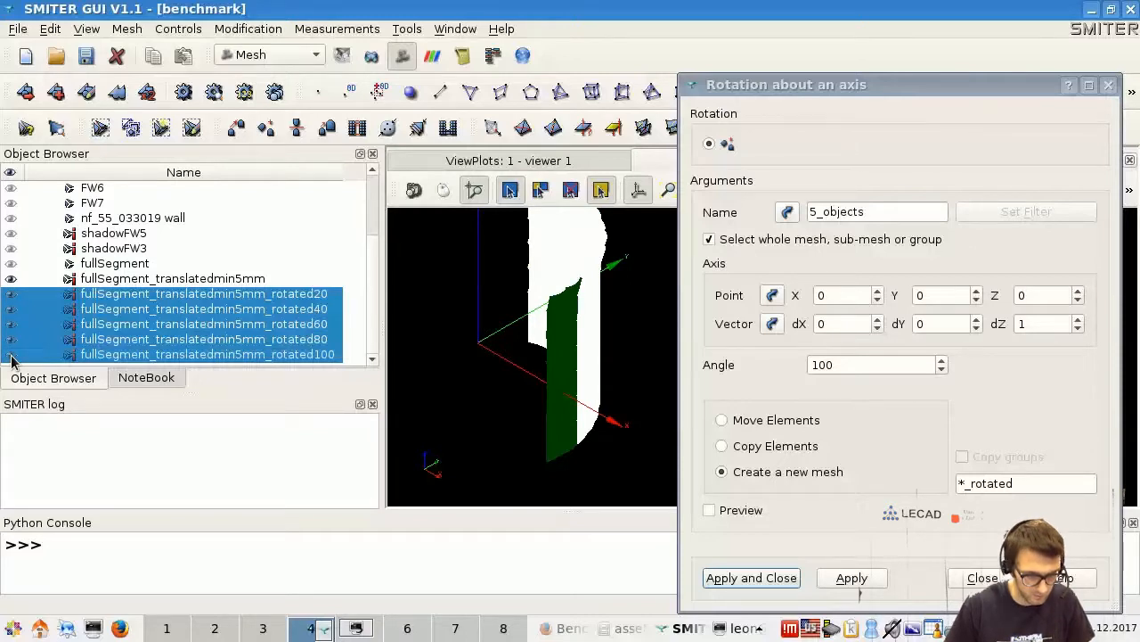
click(347, 271)
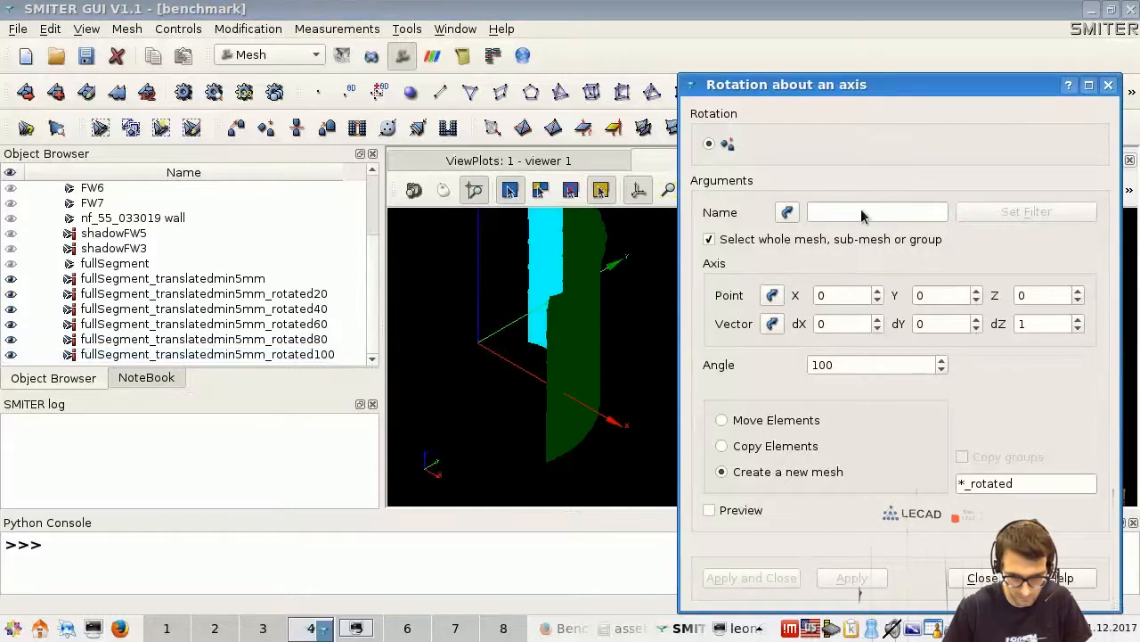
click(192, 278)
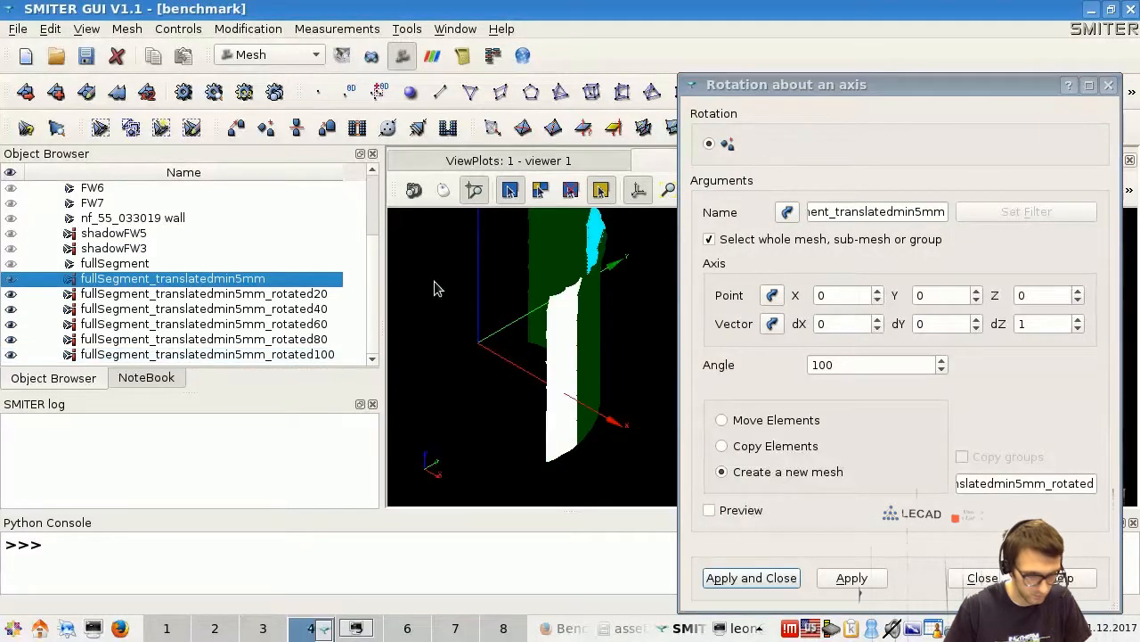
click(11, 296)
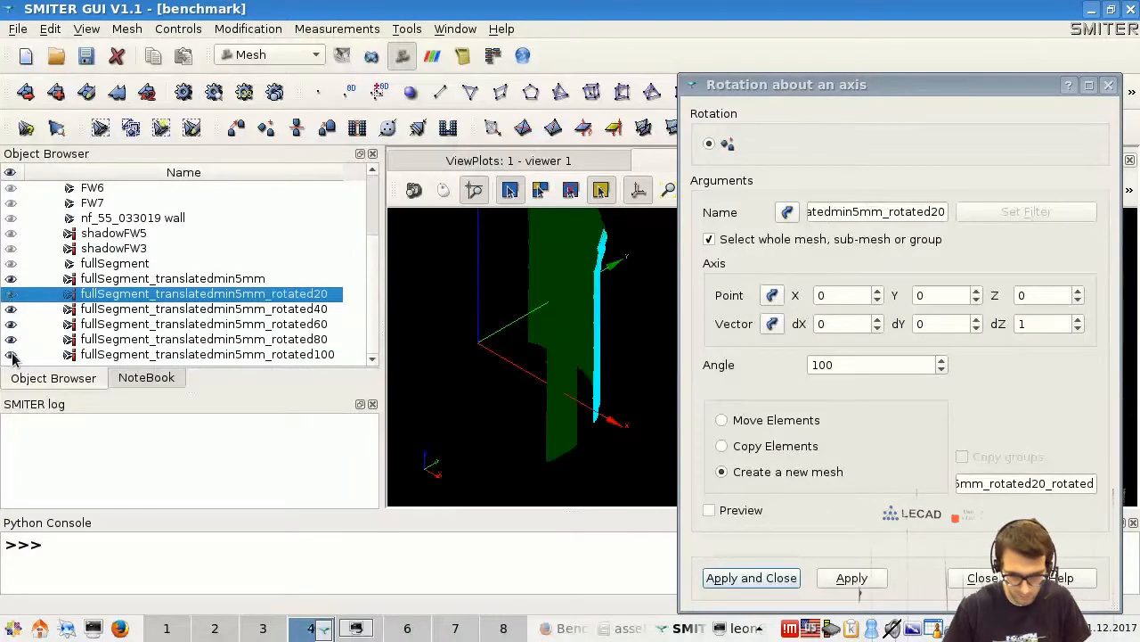
shift+click(12, 355)
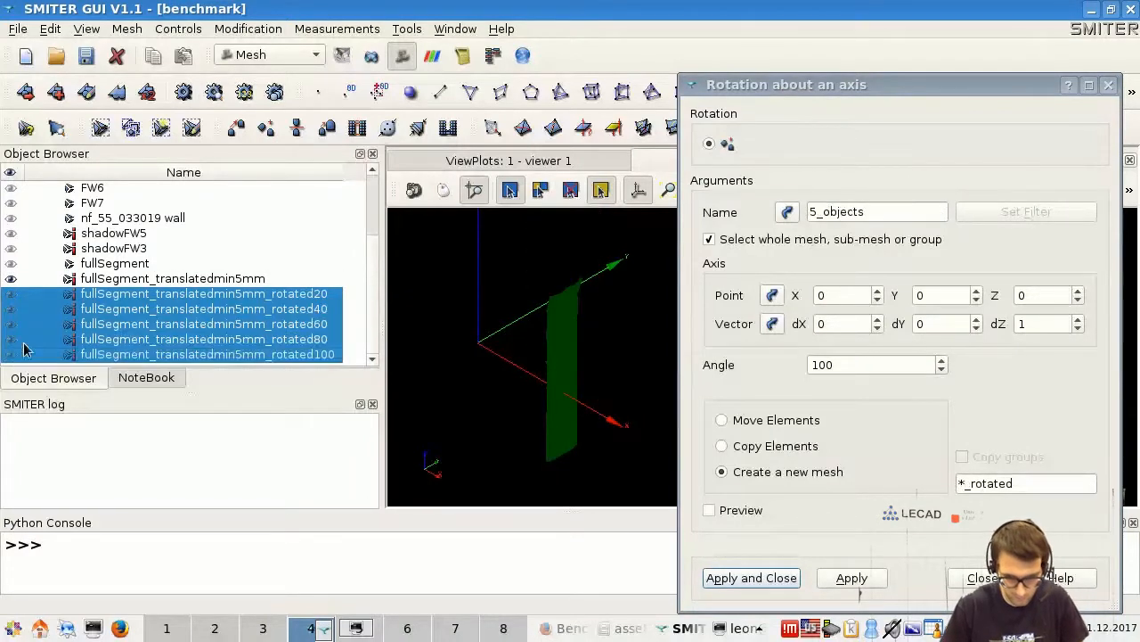
Step: Create a new mesh rotated by -20 degrees from fullSegment_translatedmin5mm, named fullSegment_translatedmin5mm_rotatedmin20
click(201, 282)
click(877, 368)
drag(878, 368, 774, 360)
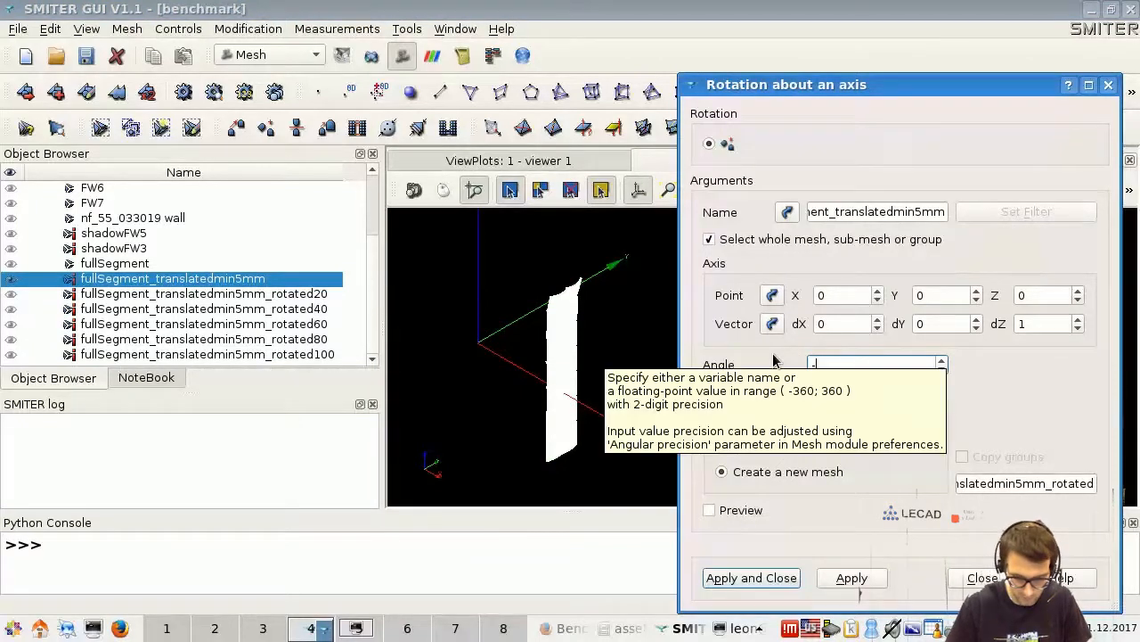
text(-20)
click(1094, 486)
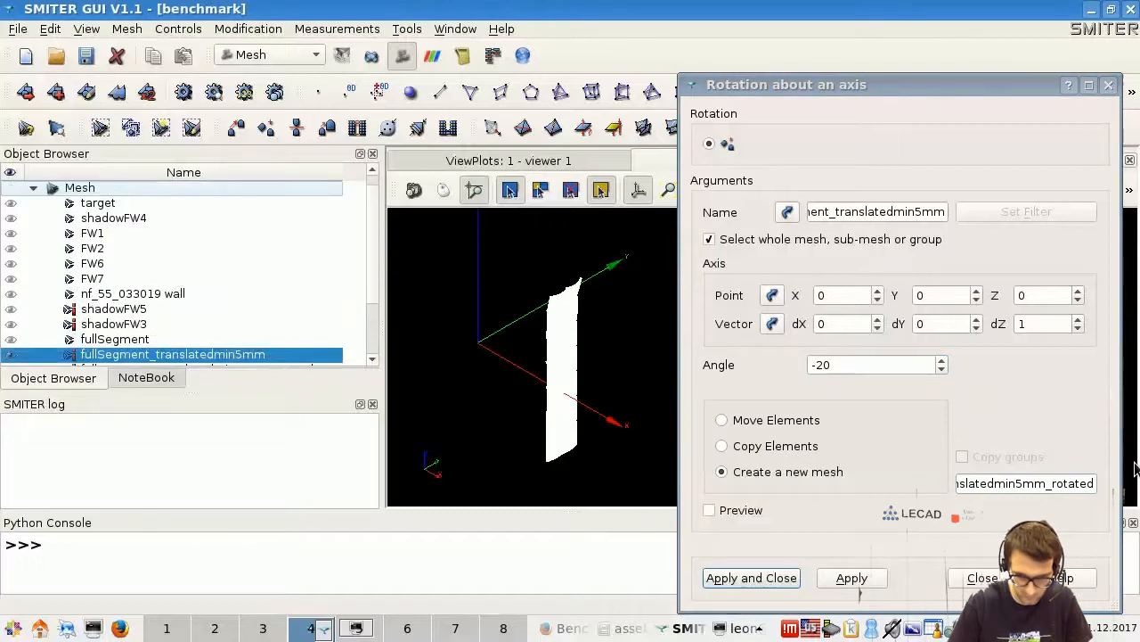
click(1094, 484)
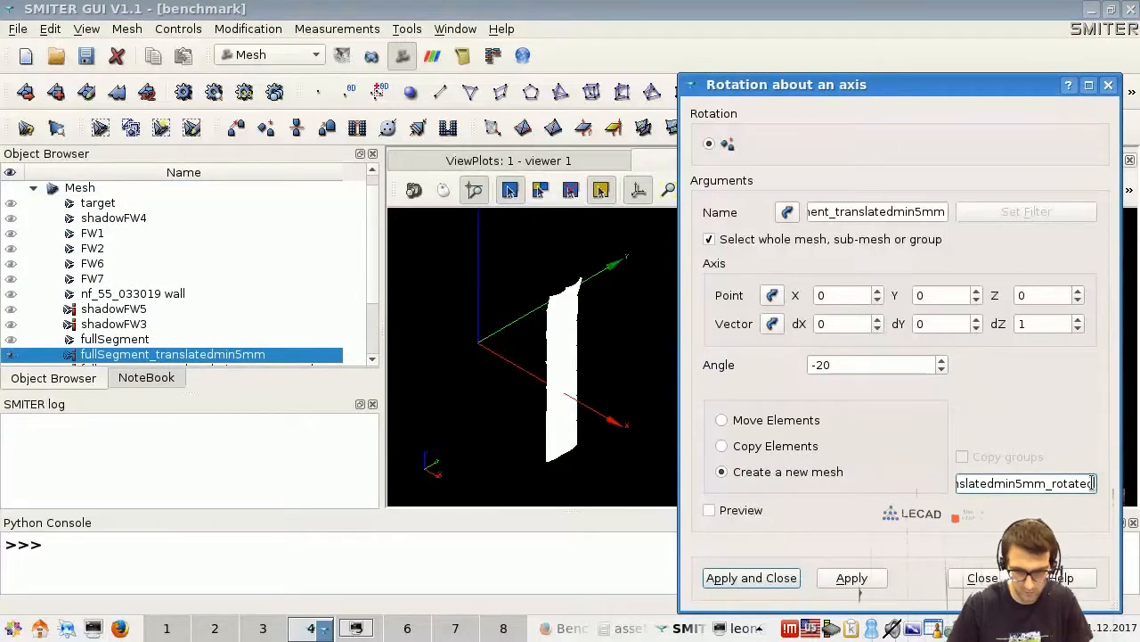
text(min)
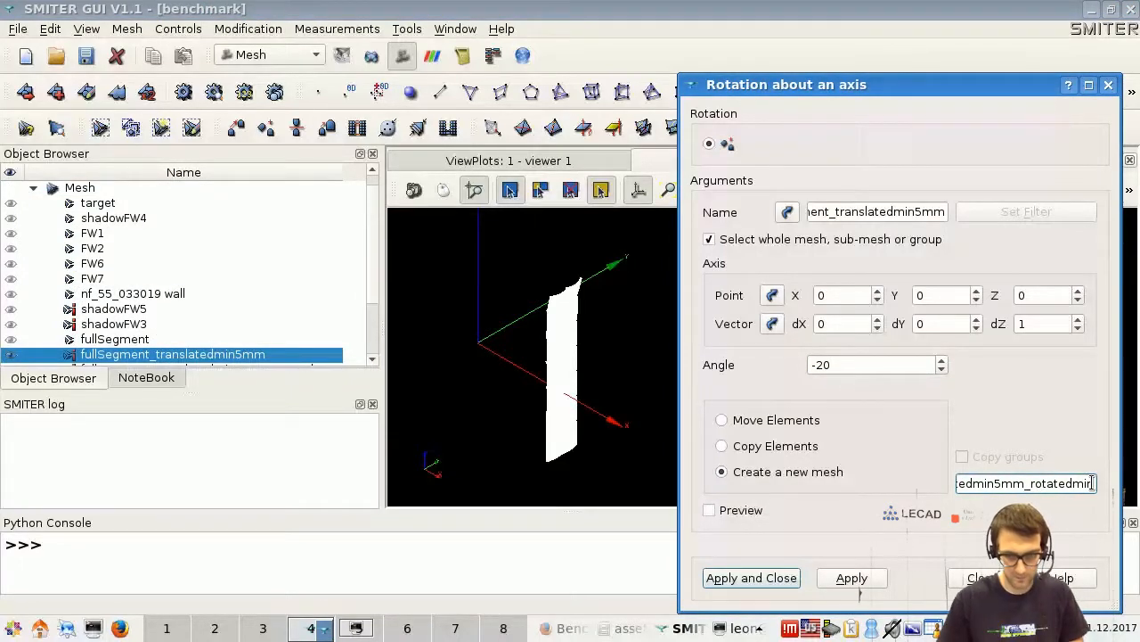
text(20)
click(858, 578)
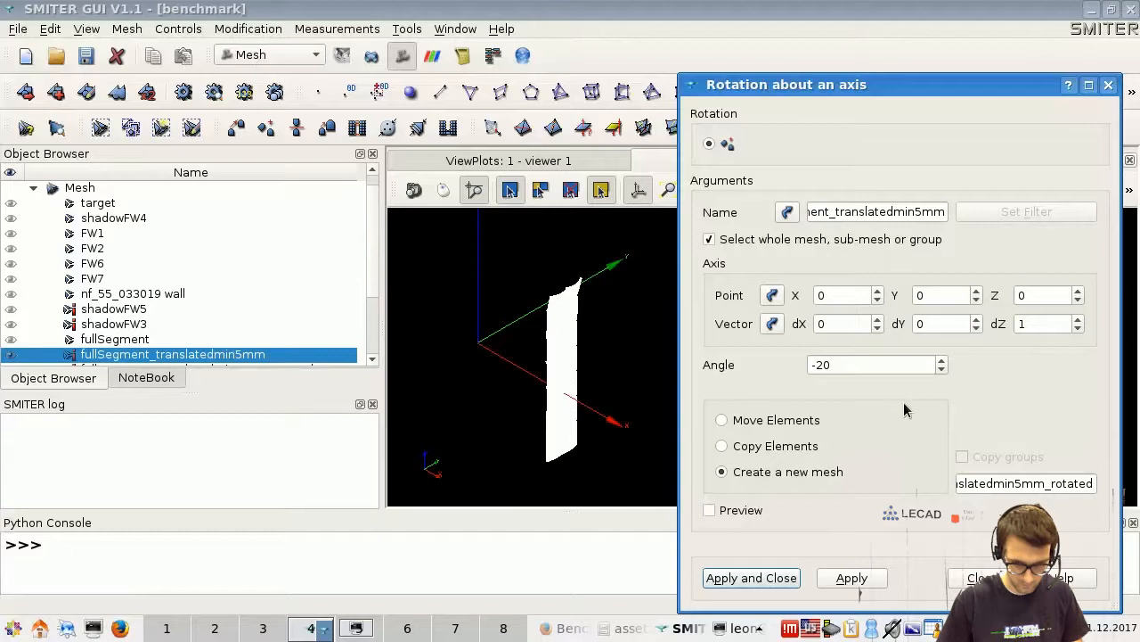
Step: Create a new mesh rotated by -40 degrees, named fullSegment_translatedmin5mm_rotatedmin40, from the translated segment
click(852, 364)
key(BackSpace)
key(BackSpace)
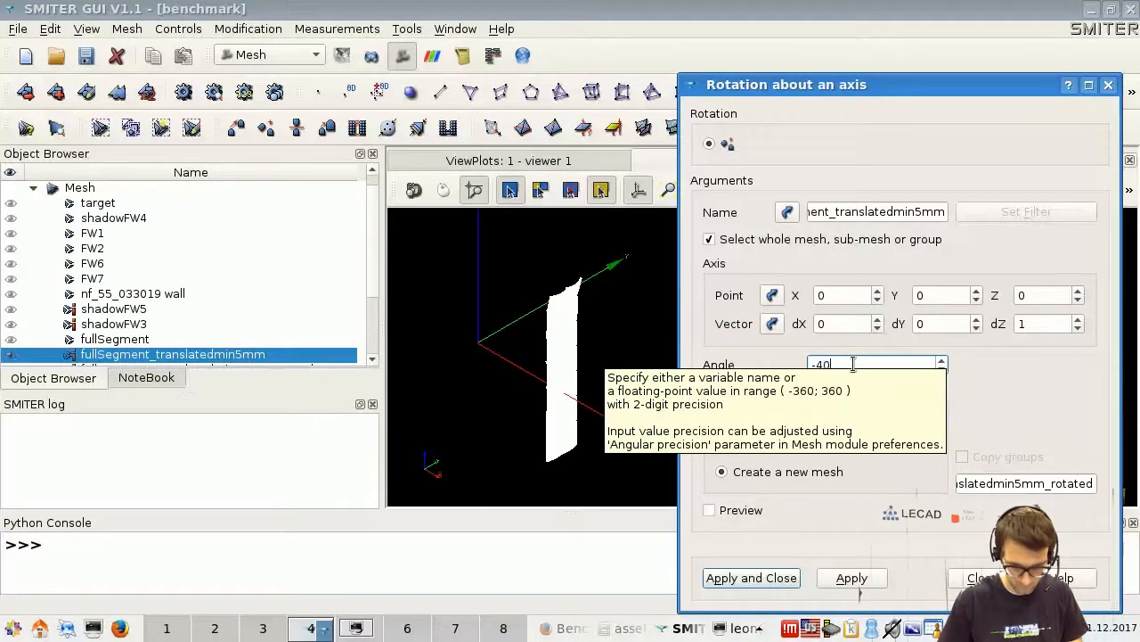
text(40)
click(1094, 482)
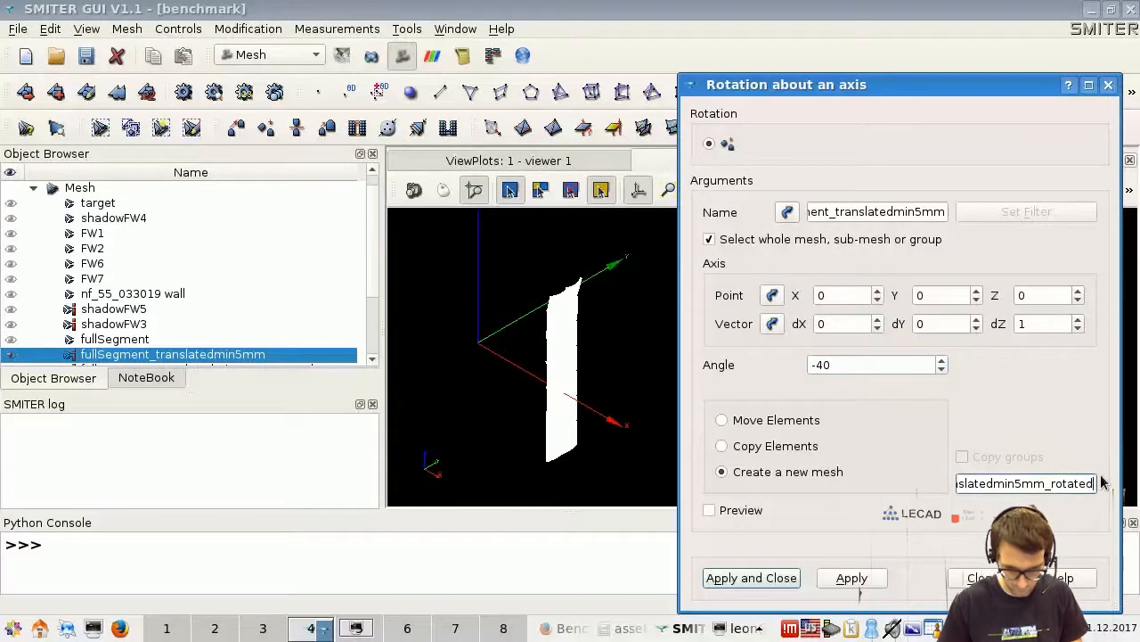
text(min40)
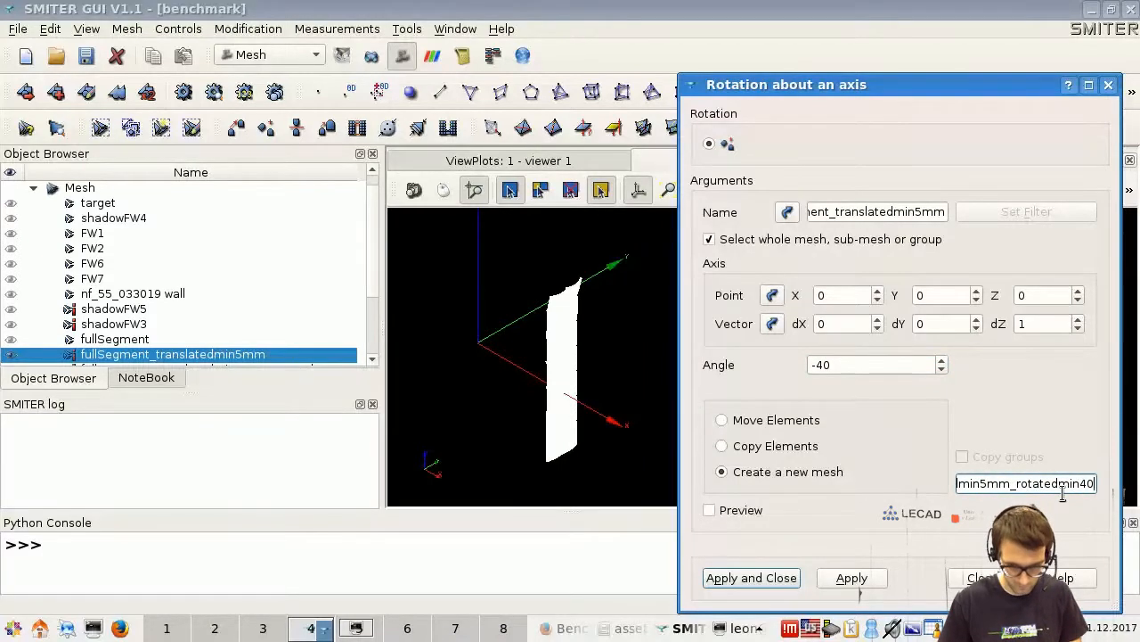
click(837, 579)
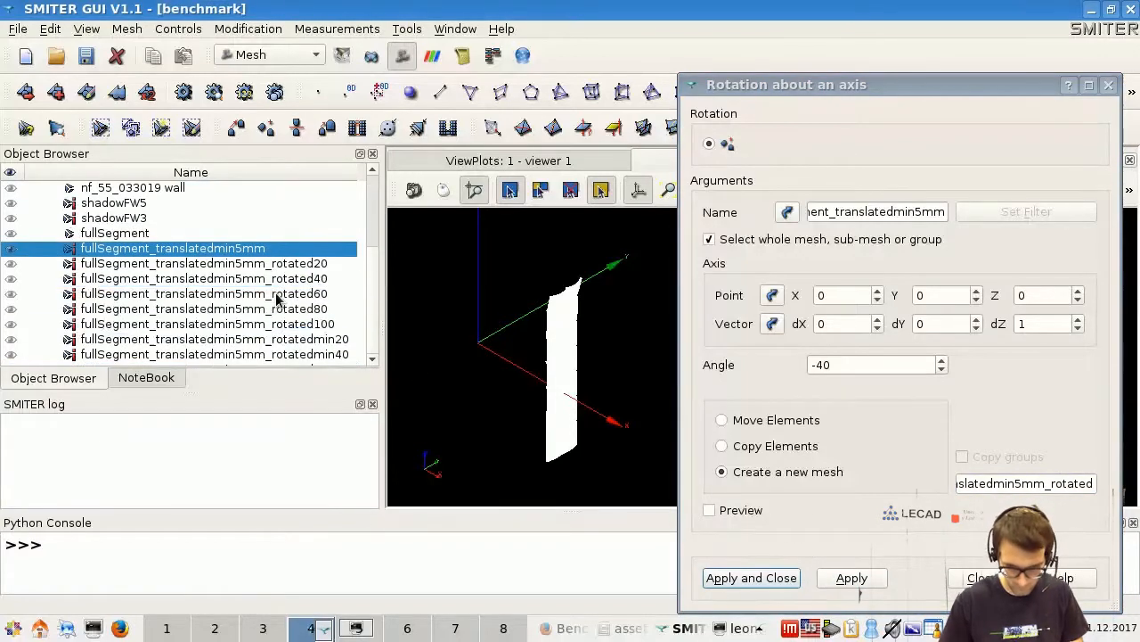
Step: Create a new mesh rotated by -60 degrees, named fullSegment_translatedmin5mm_rotatedmin60, from the translated segment
click(881, 363)
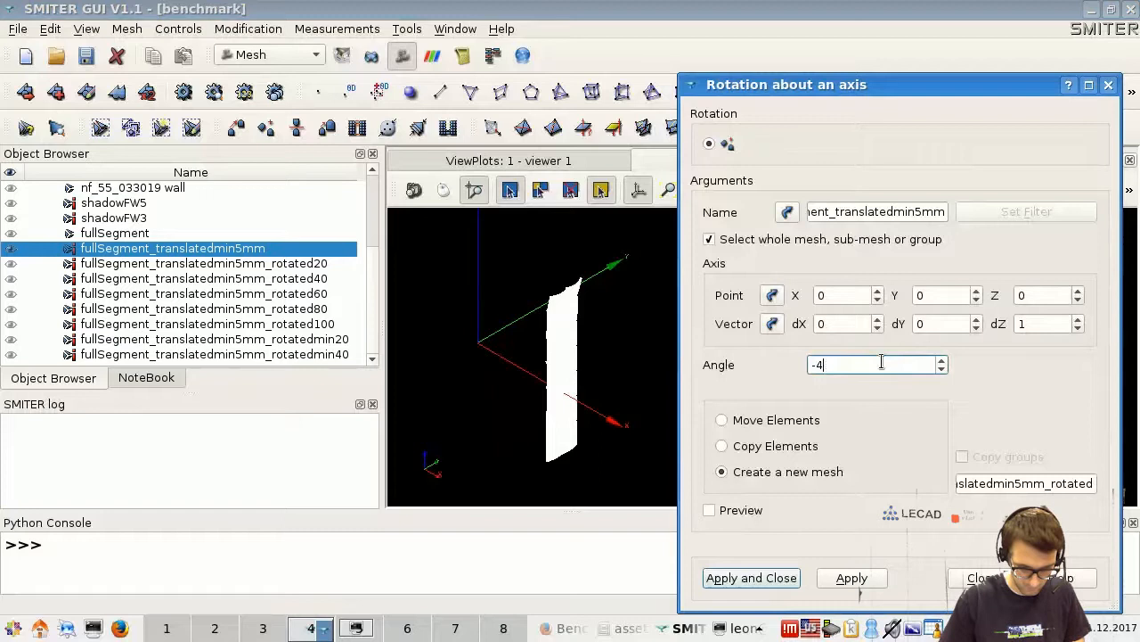
key(BackSpace)
text(60)
click(1095, 483)
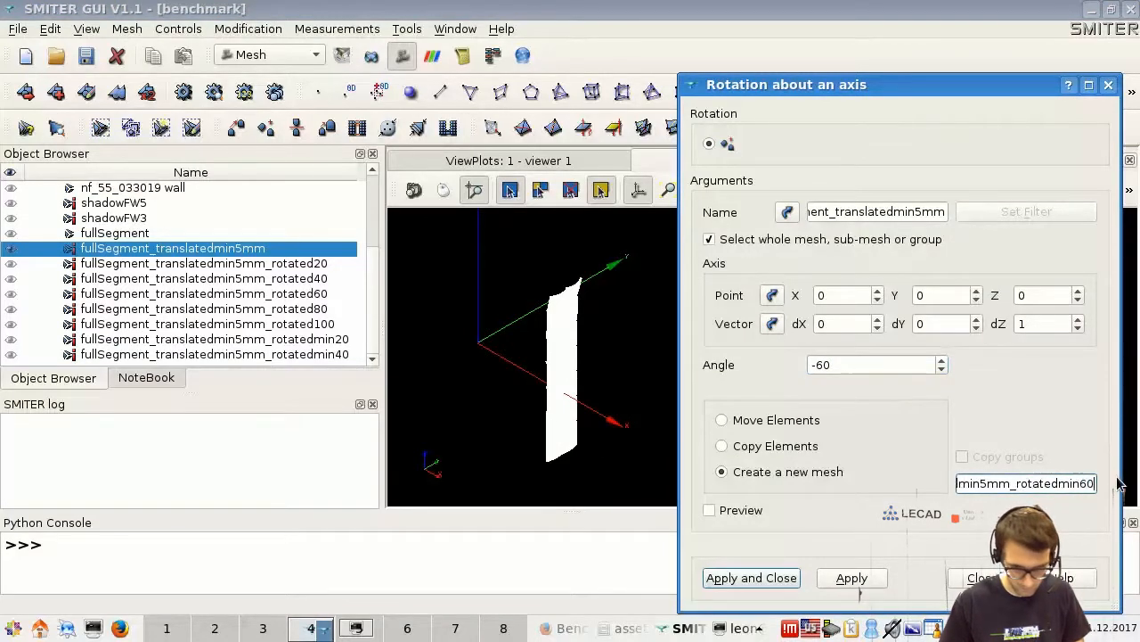
click(850, 578)
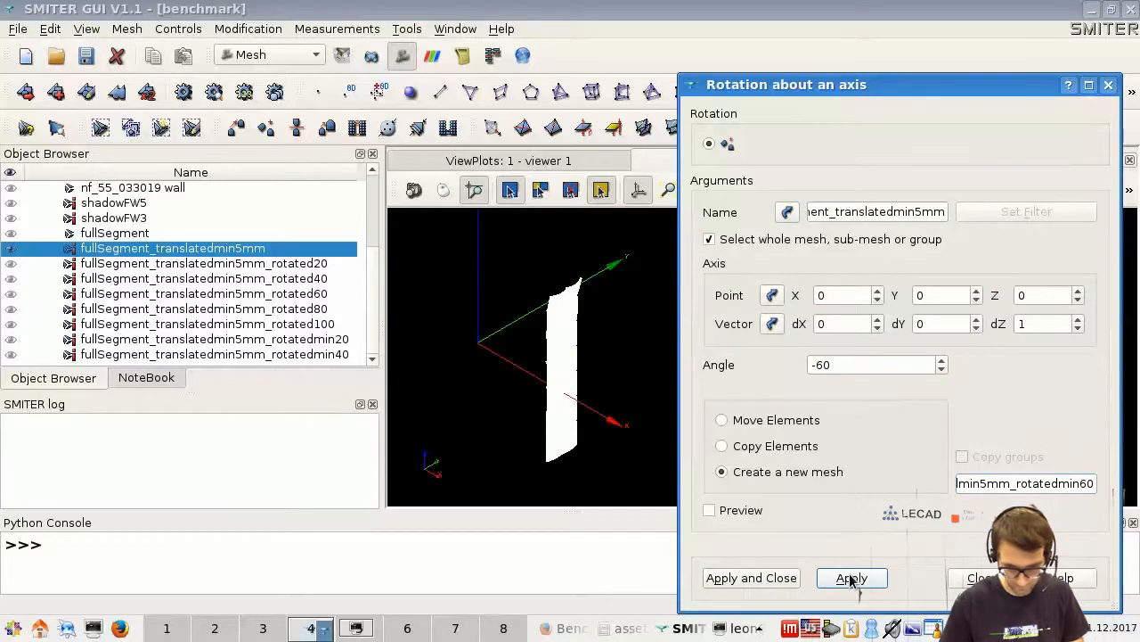
Step: Create a new mesh rotated by -80 degrees from the translated segment, entering the name fullSegment_translatedmin5mm_rotated80
click(889, 370)
key(BackSpace)
key(BackSpace)
text(80)
click(1095, 484)
text(80)
click(863, 579)
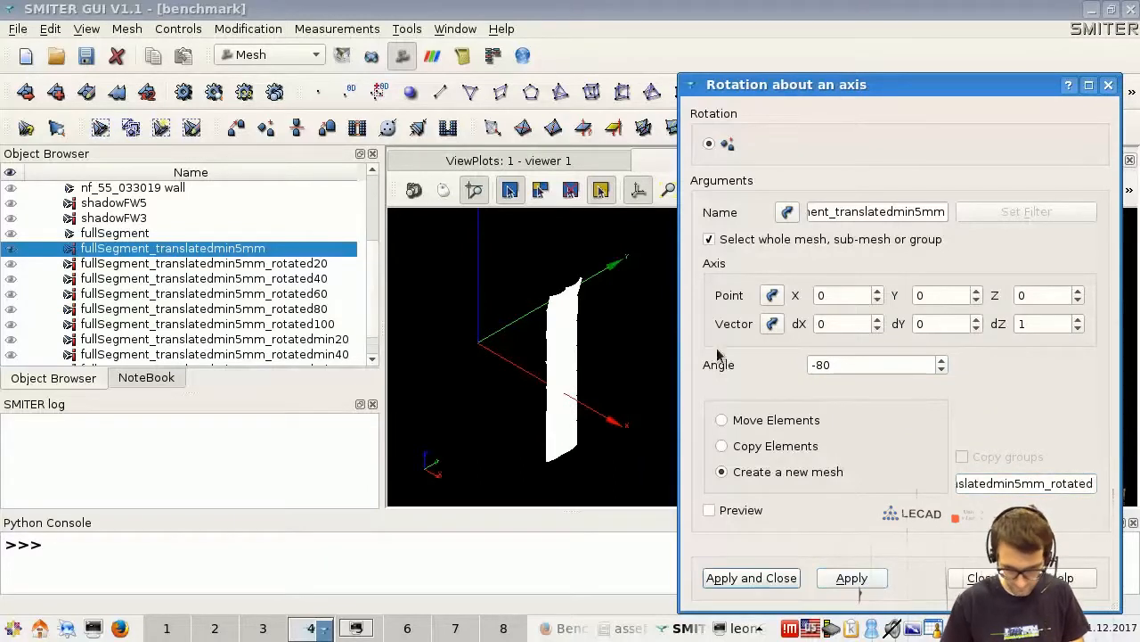
Step: Create a new mesh rotated by -100 degrees, named fullSegment_translatedmin5mm_rotatedmin100, and finish the rotation command
click(843, 366)
key(BackSpace)
text(100)
click(1089, 482)
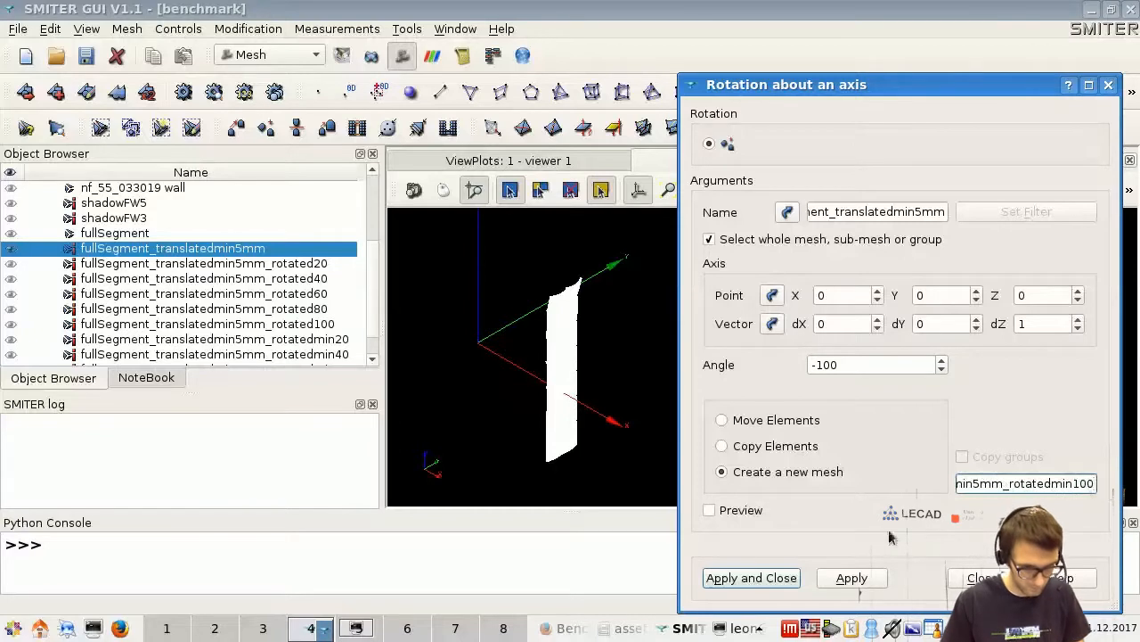
click(842, 579)
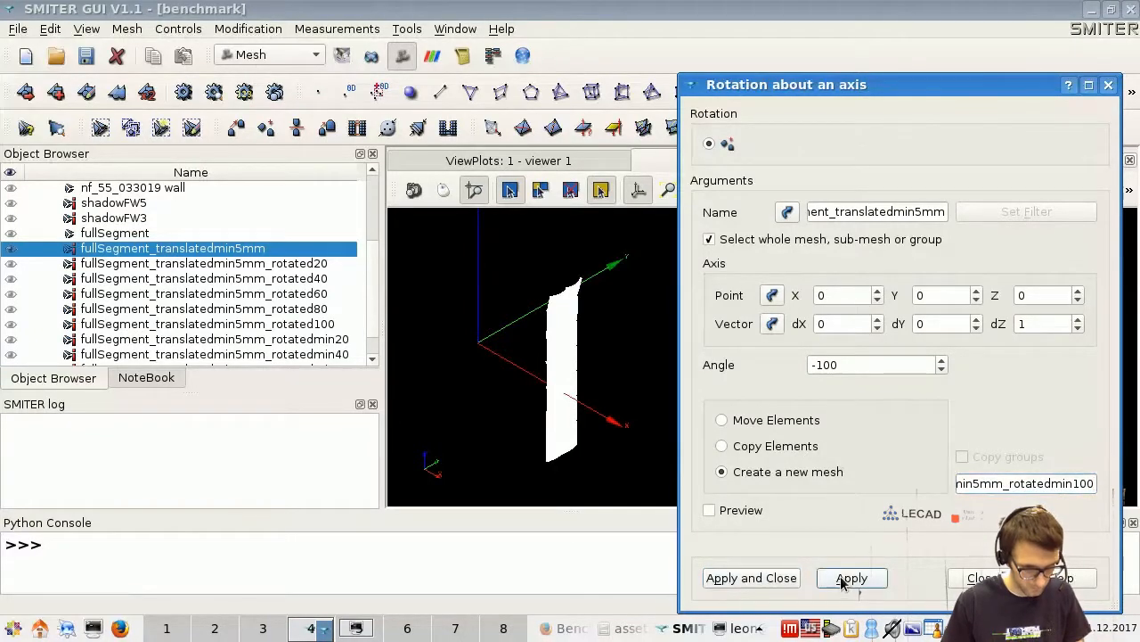
scroll(374, 313, down, 1)
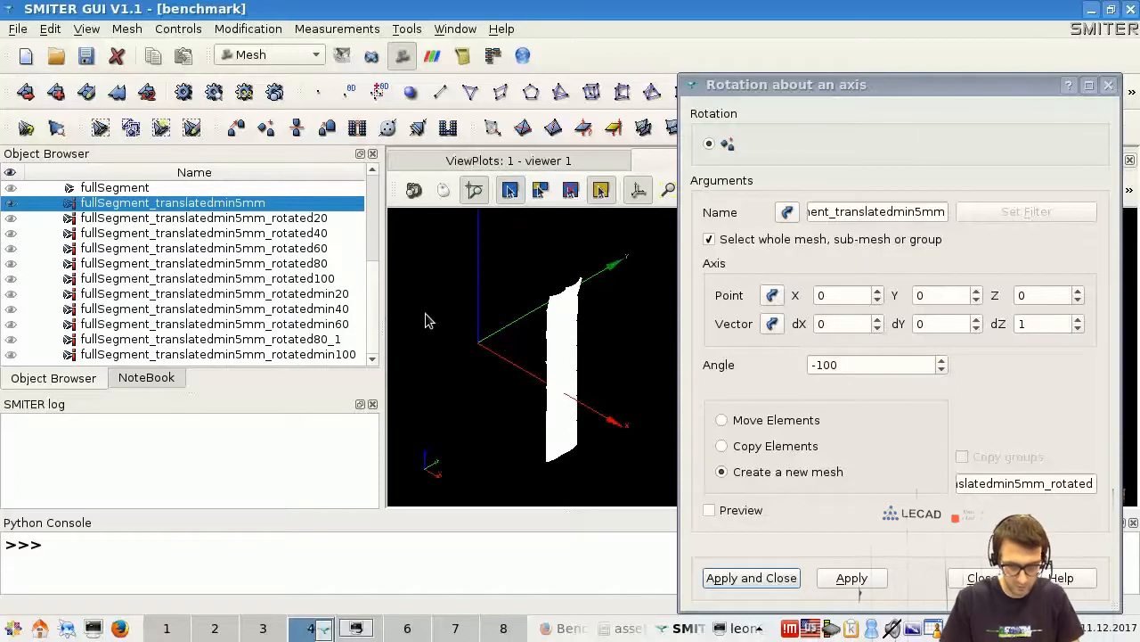
drag(936, 87, 804, 48)
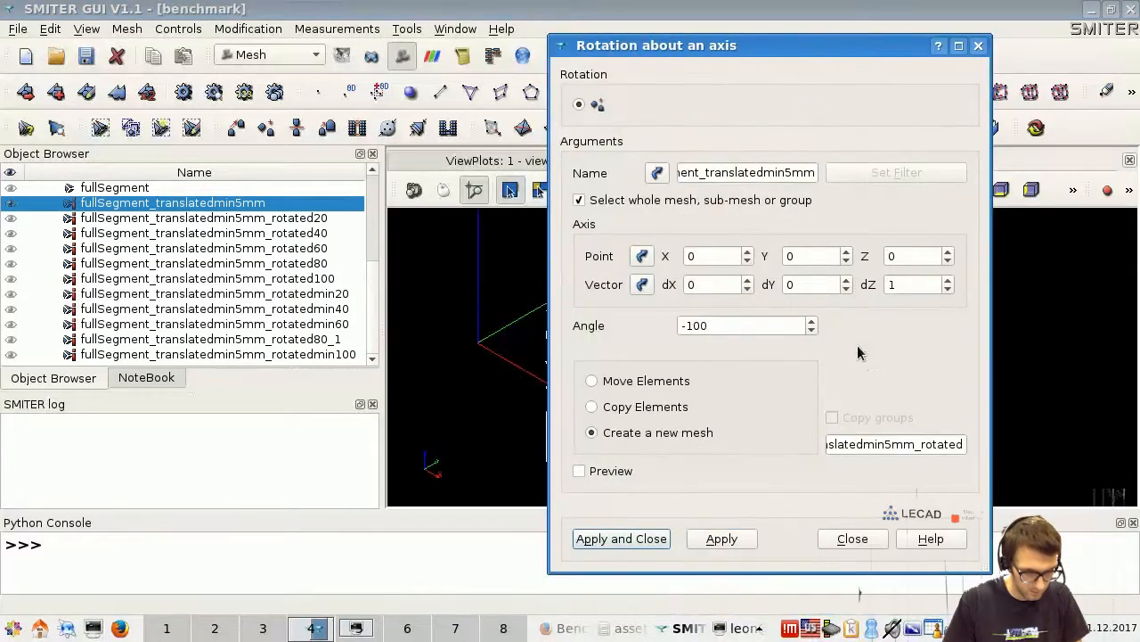
click(853, 538)
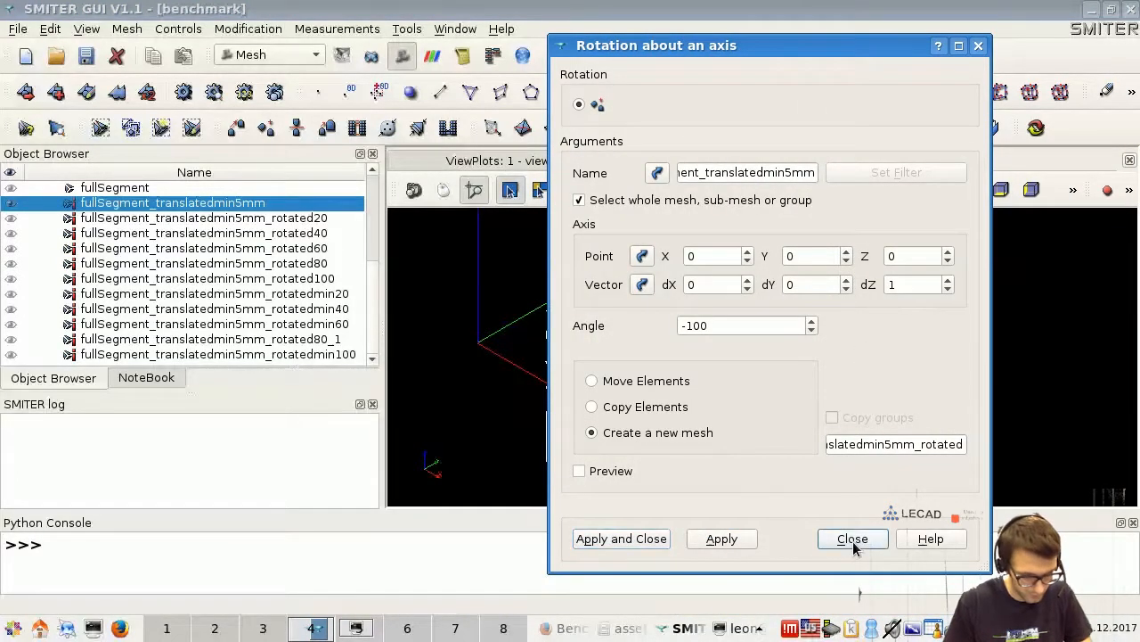
Step: Rename the mesh fullSegment_translatedmin5mm_rotated80_1 as fullSegment_translatedmin5mm_rotatedmin80
click(334, 340)
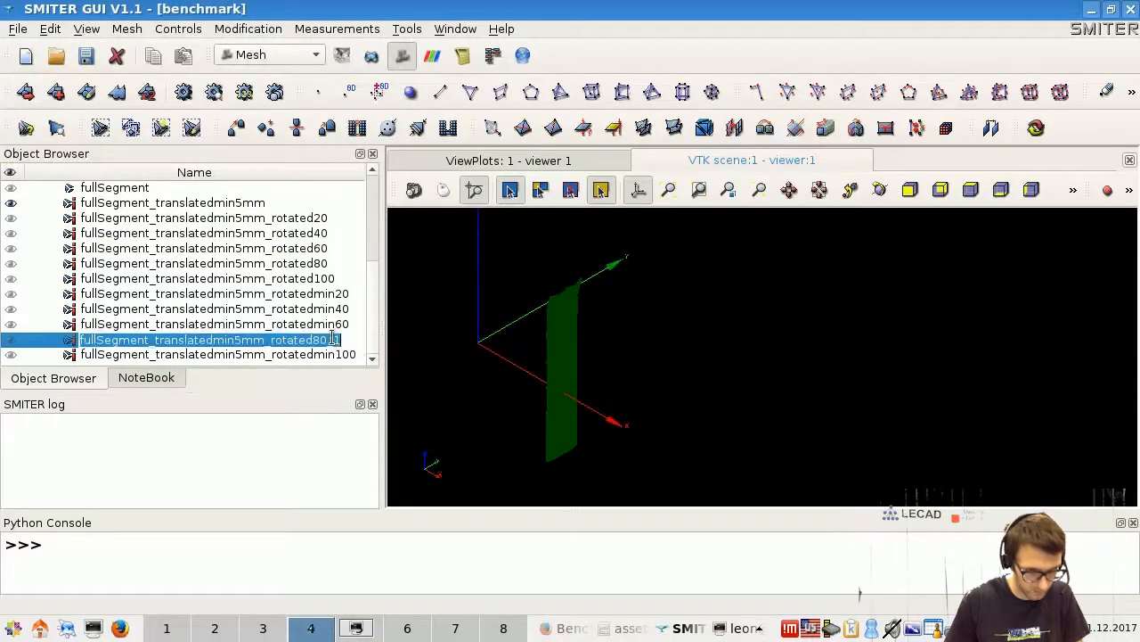
click(362, 339)
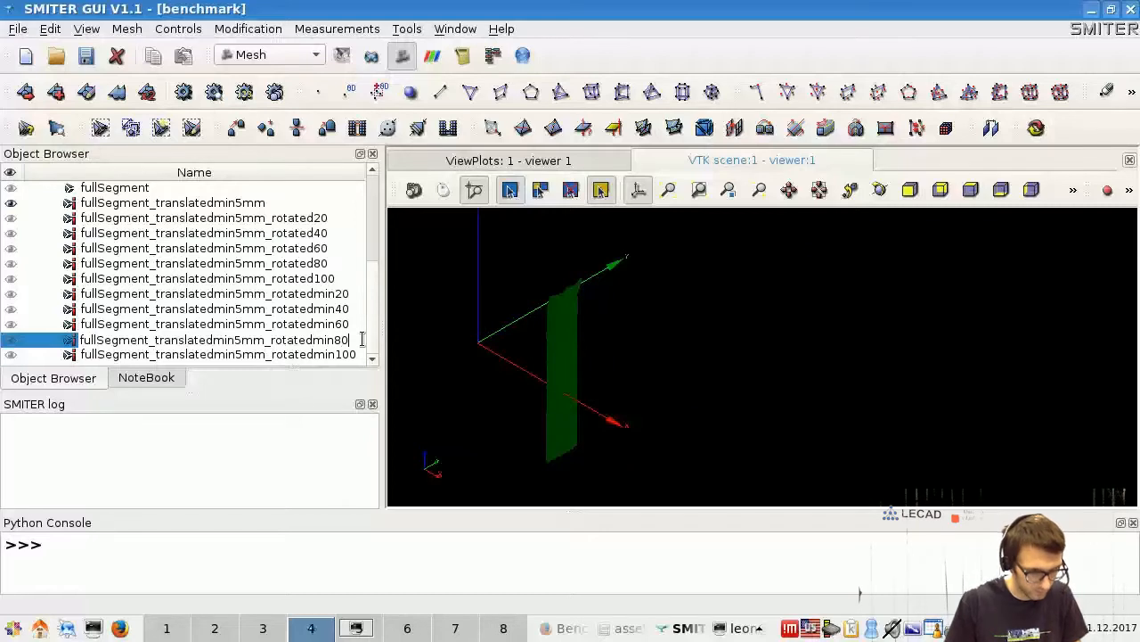
key(Return)
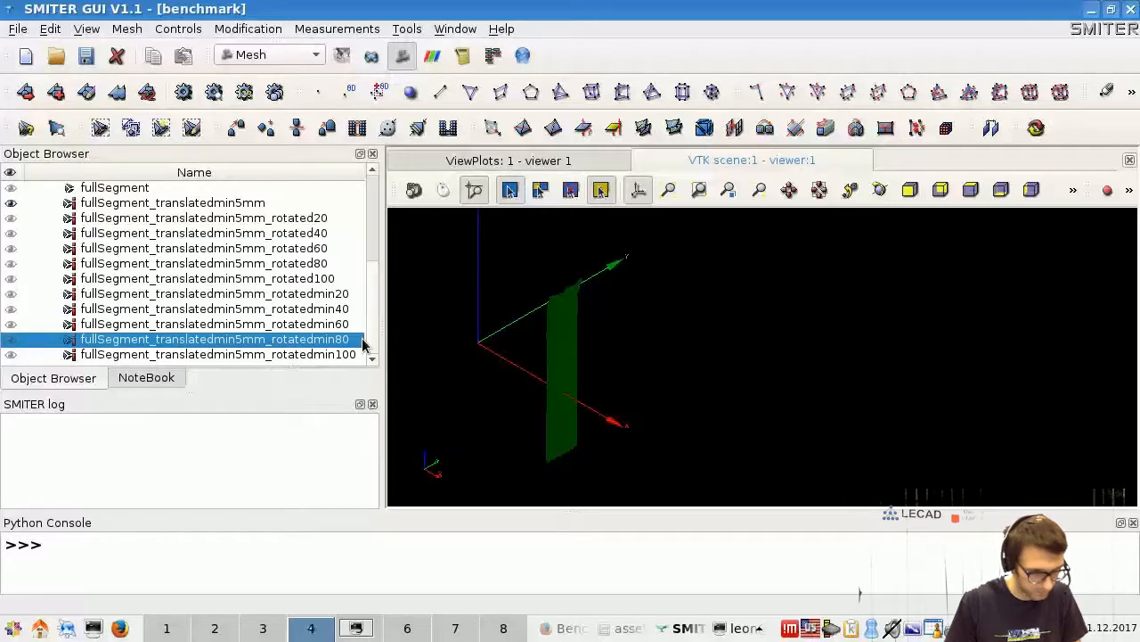
Step: Display all ten rotated meshes, from rotated20 through rotatedmin100, together with the translated segment in the 3D scene
click(10, 219)
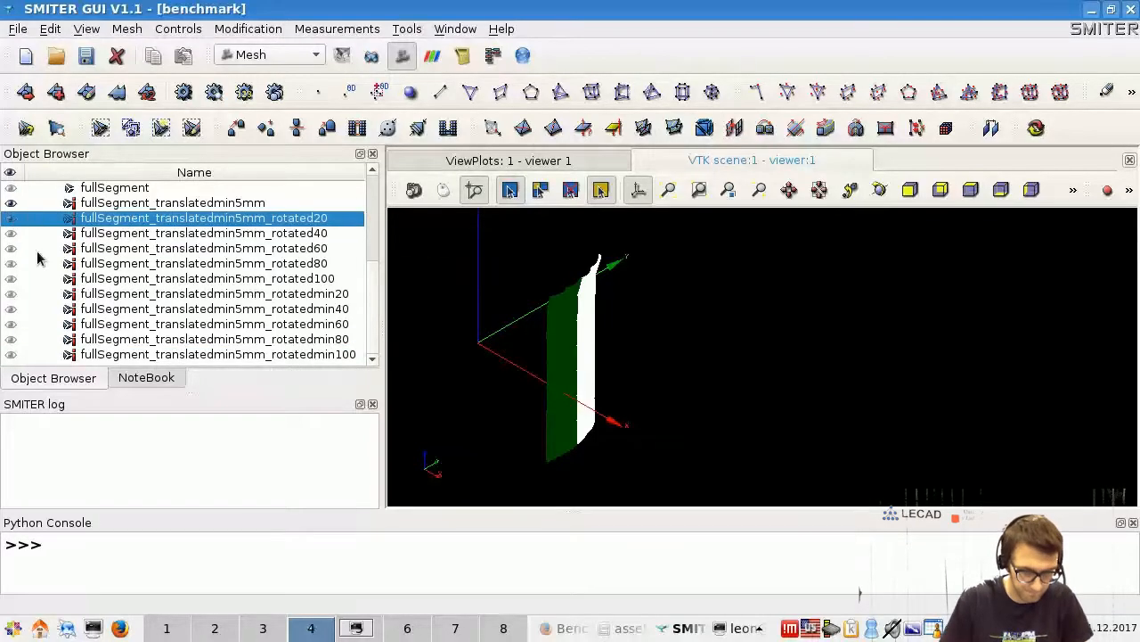
shift+click(12, 354)
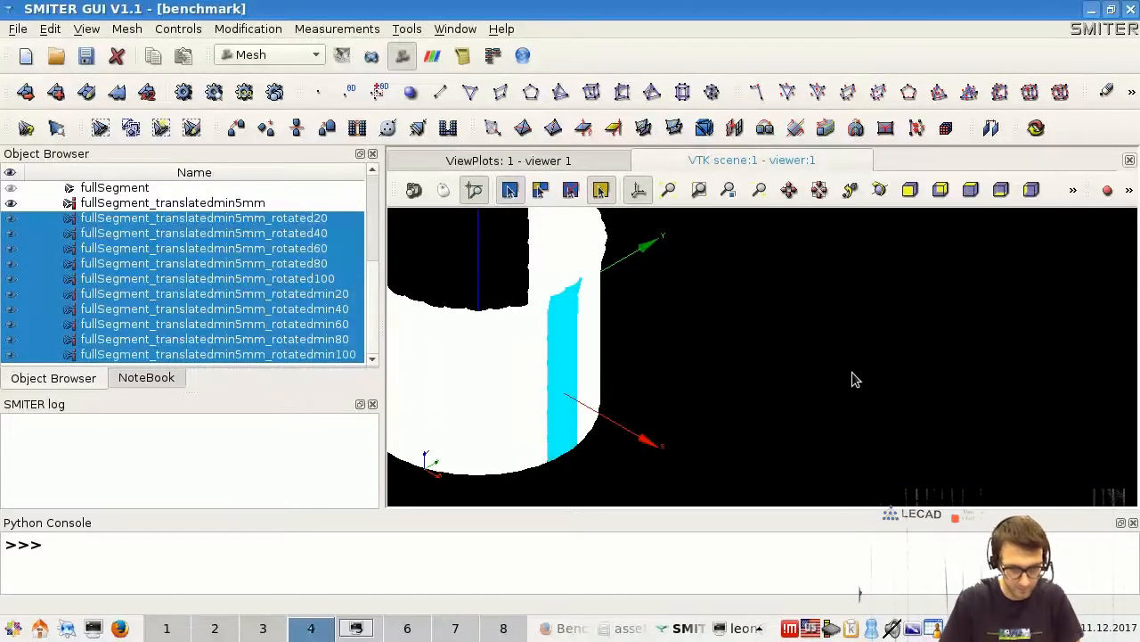
scroll(852, 371, down, 3)
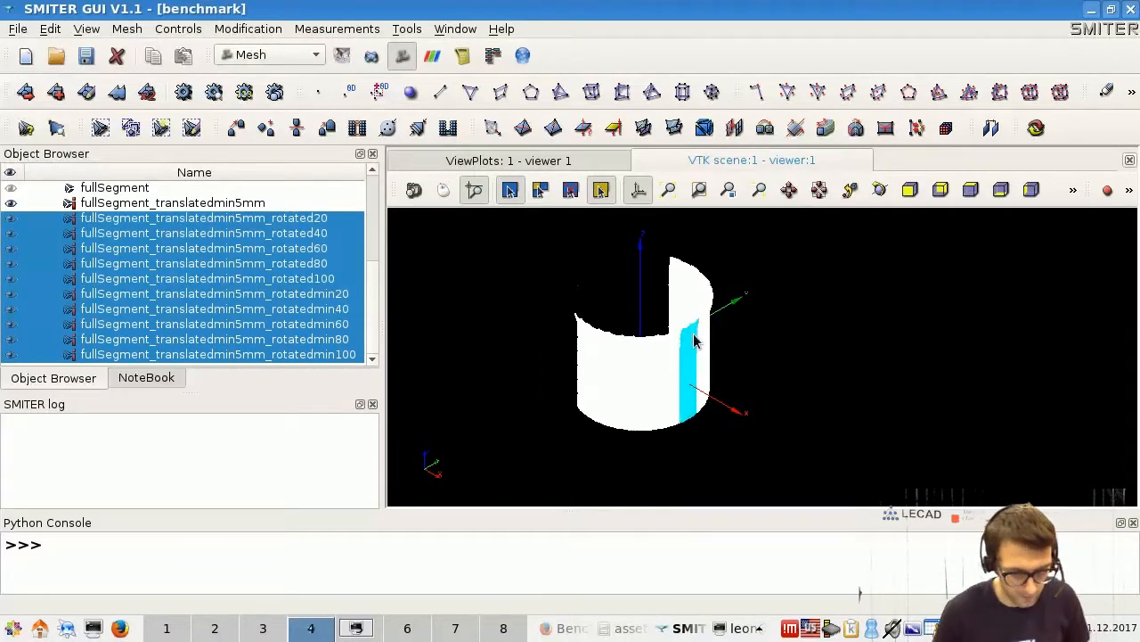
Step: Hide the unrotated fullSegment_translatedmin5mm mesh in the 3D scene
scroll(694, 340, up, 5)
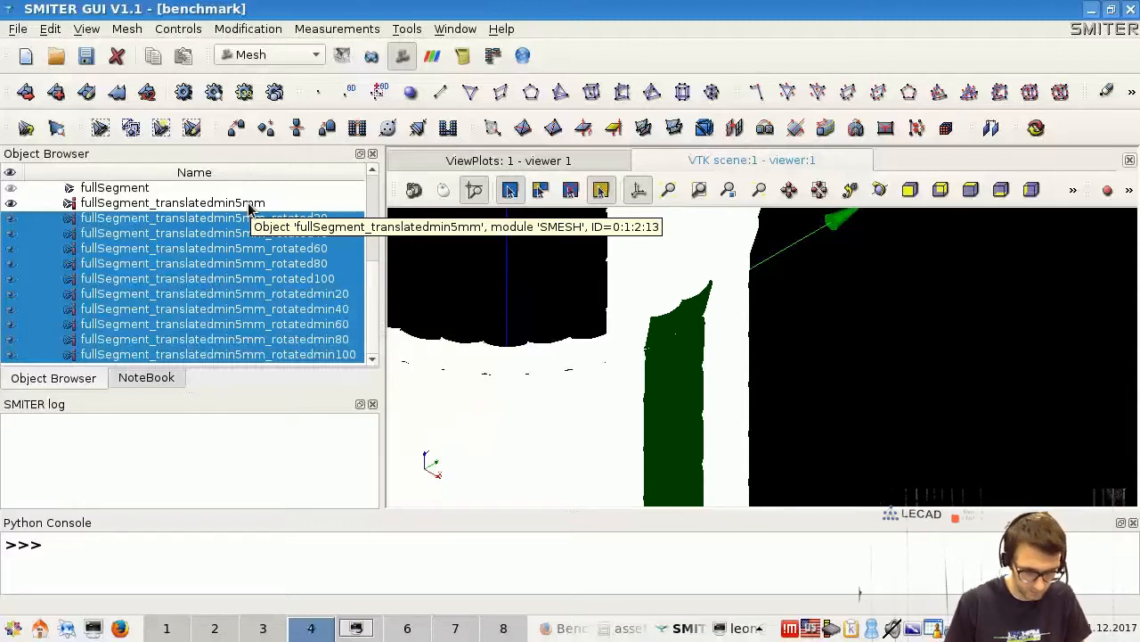
click(11, 205)
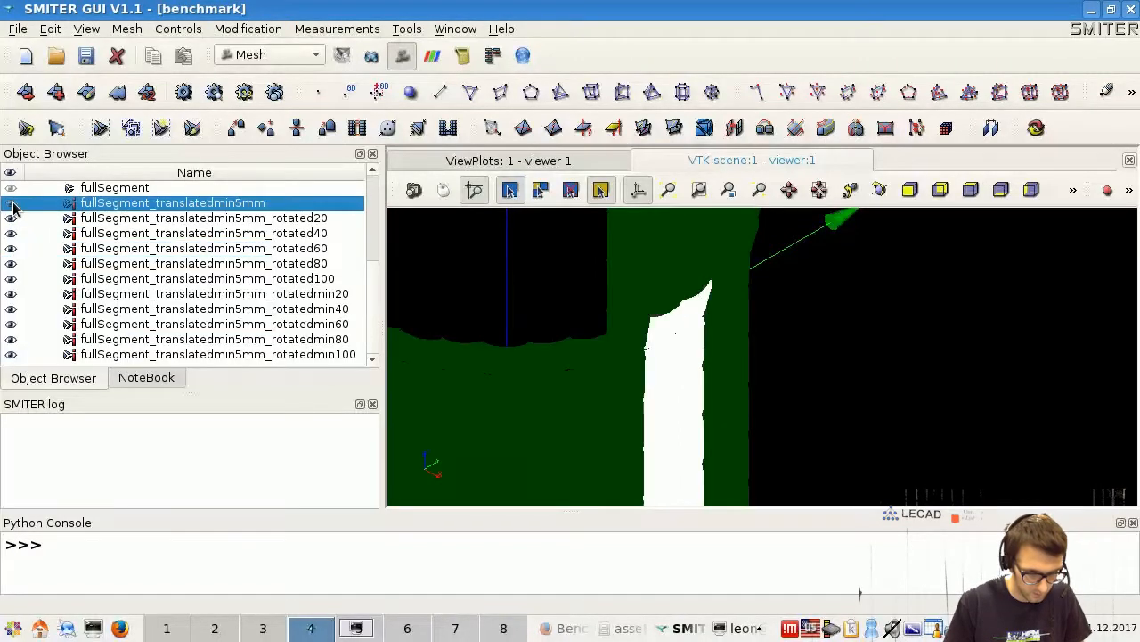
scroll(665, 347, down, 3)
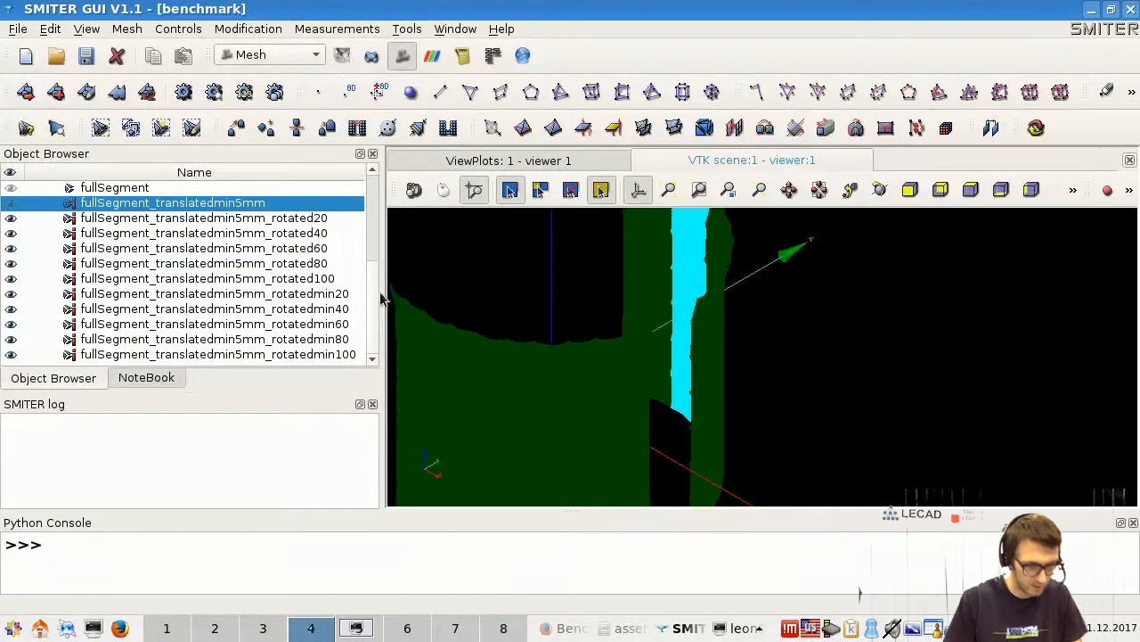
Step: Display the individual meshes shadowFW4, FW1, FW2, FW6, FW7, shadowFW5 and shadowFW3 in the gap between the rotated segments
drag(373, 289, 375, 189)
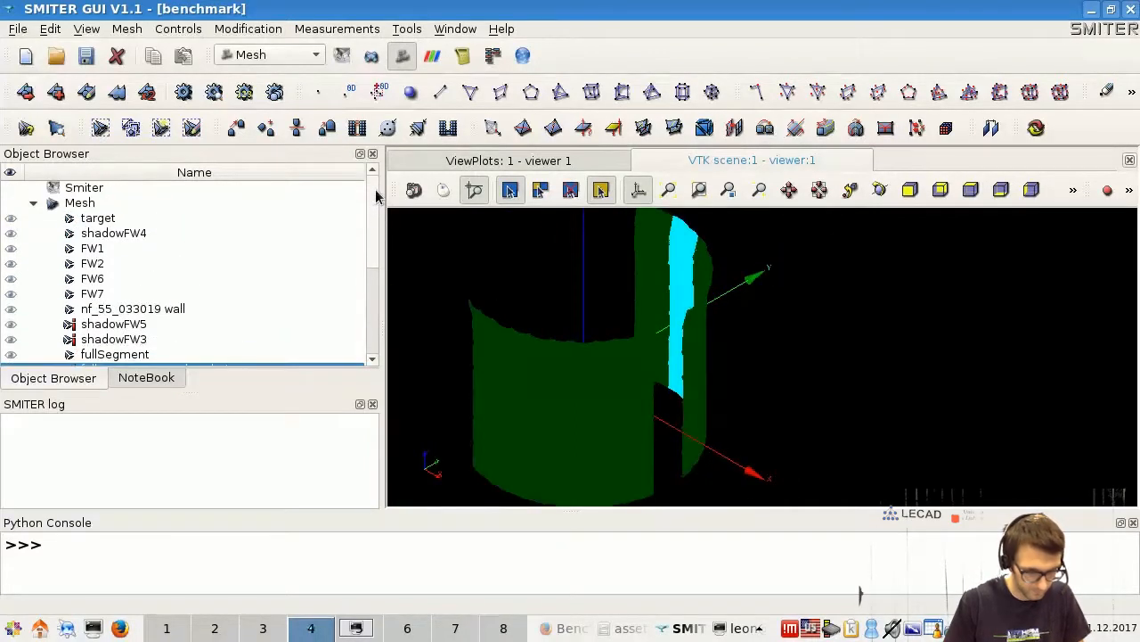
scroll(145, 253, down, 1)
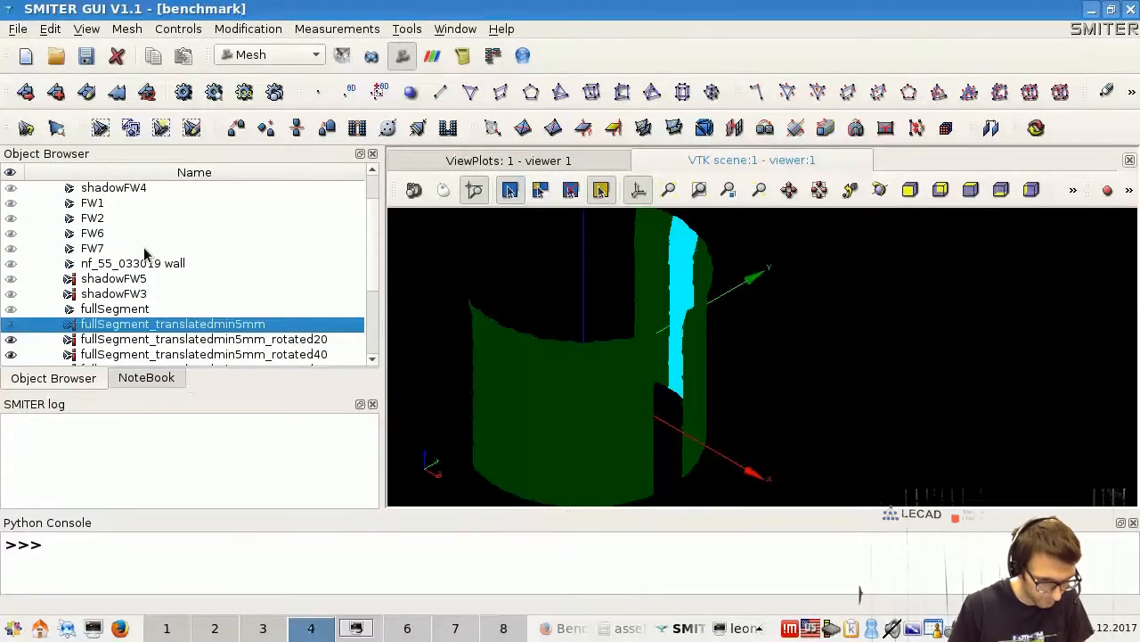
scroll(144, 253, down, 1)
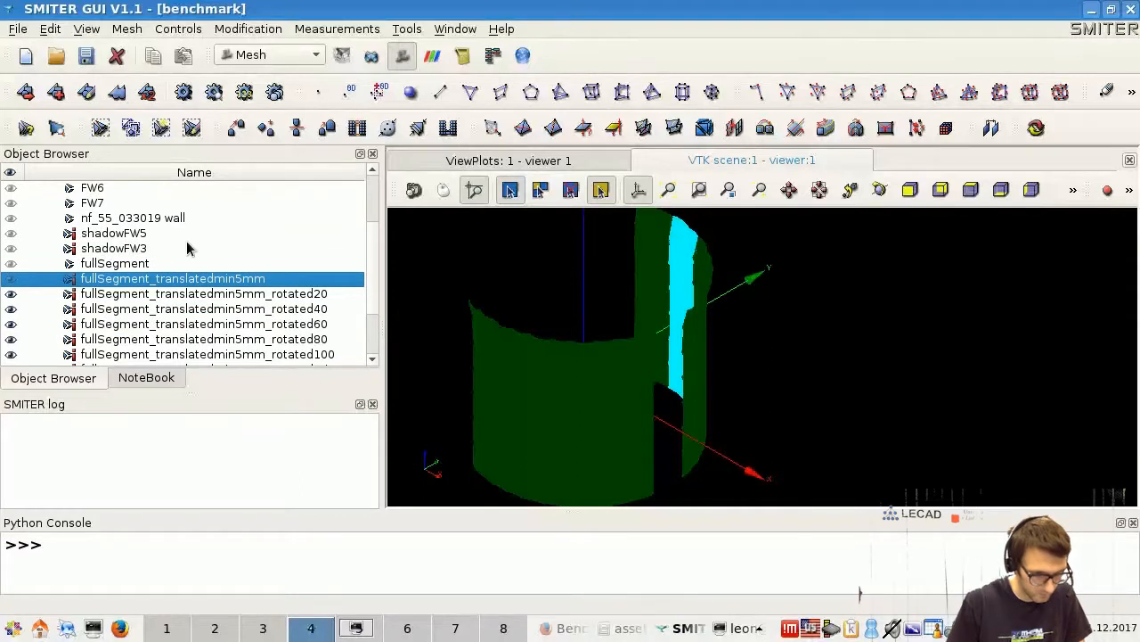
scroll(187, 248, up, 2)
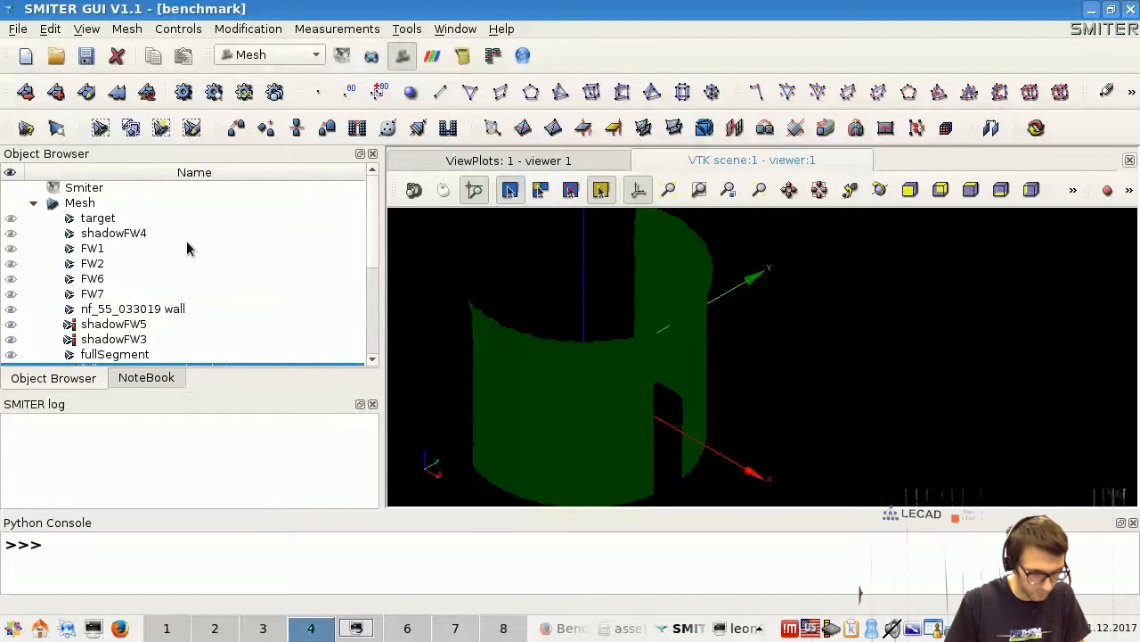
click(10, 234)
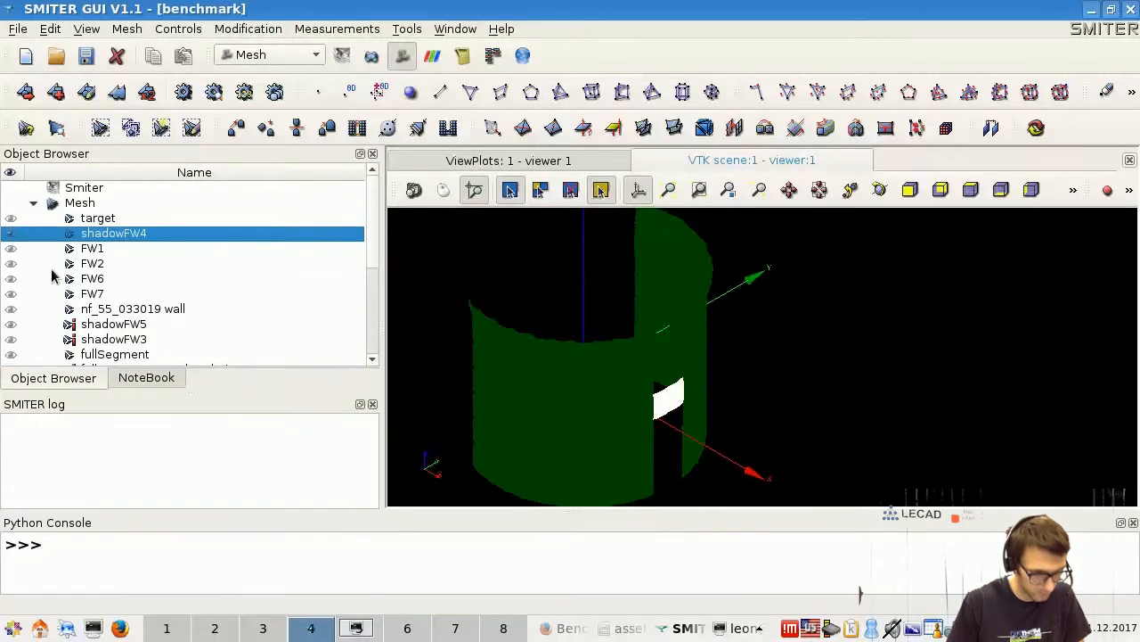
scroll(36, 259, down, 1)
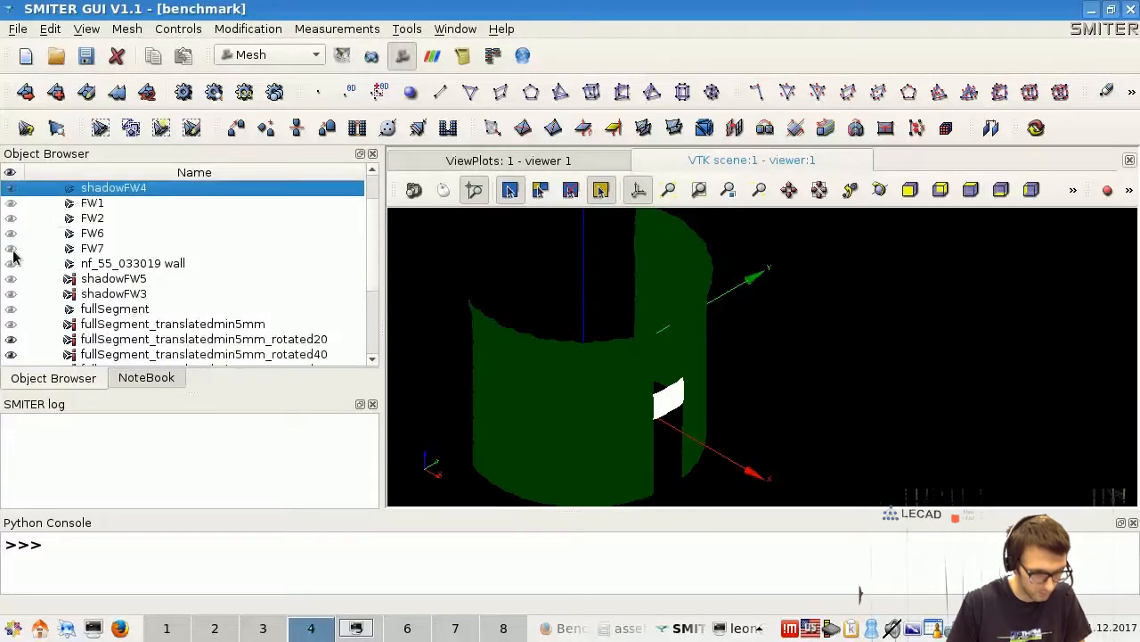
click(11, 204)
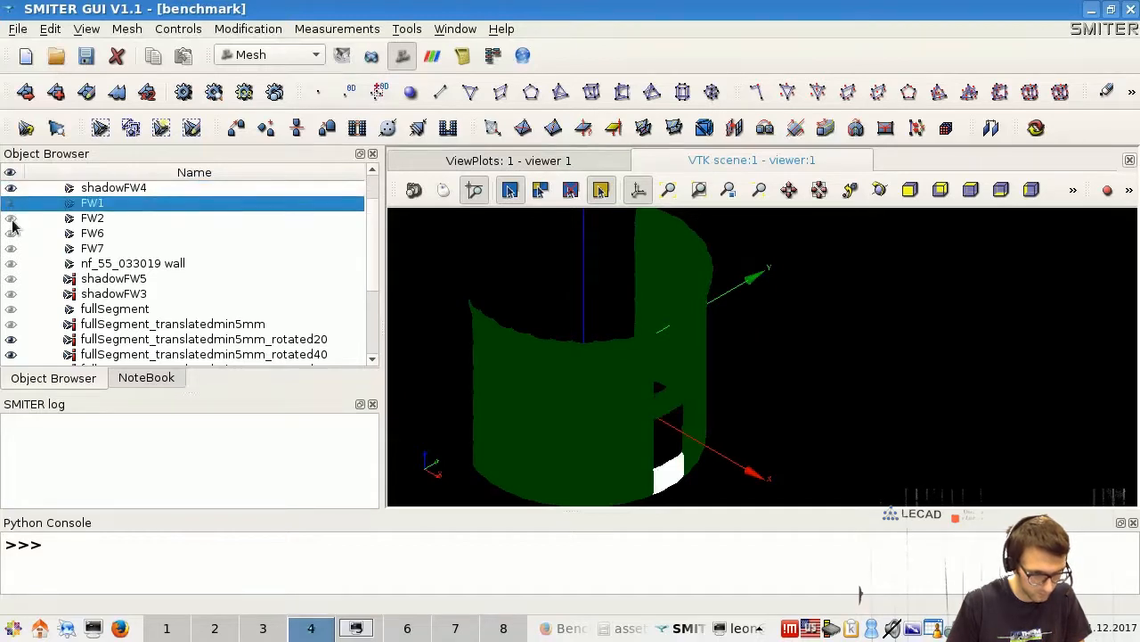
click(12, 218)
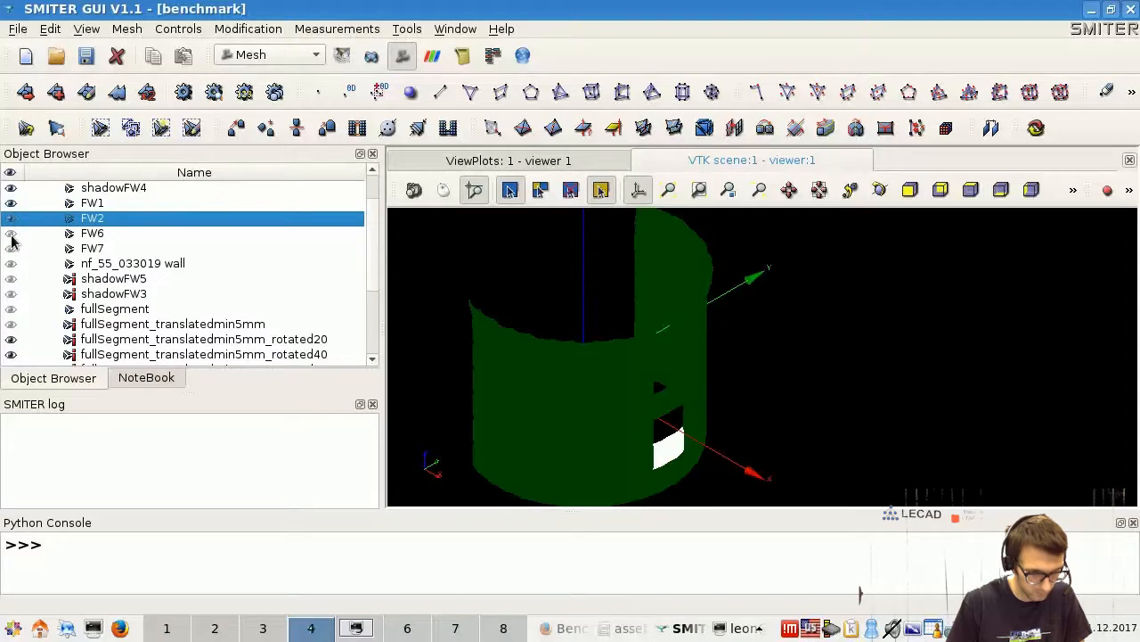
click(11, 233)
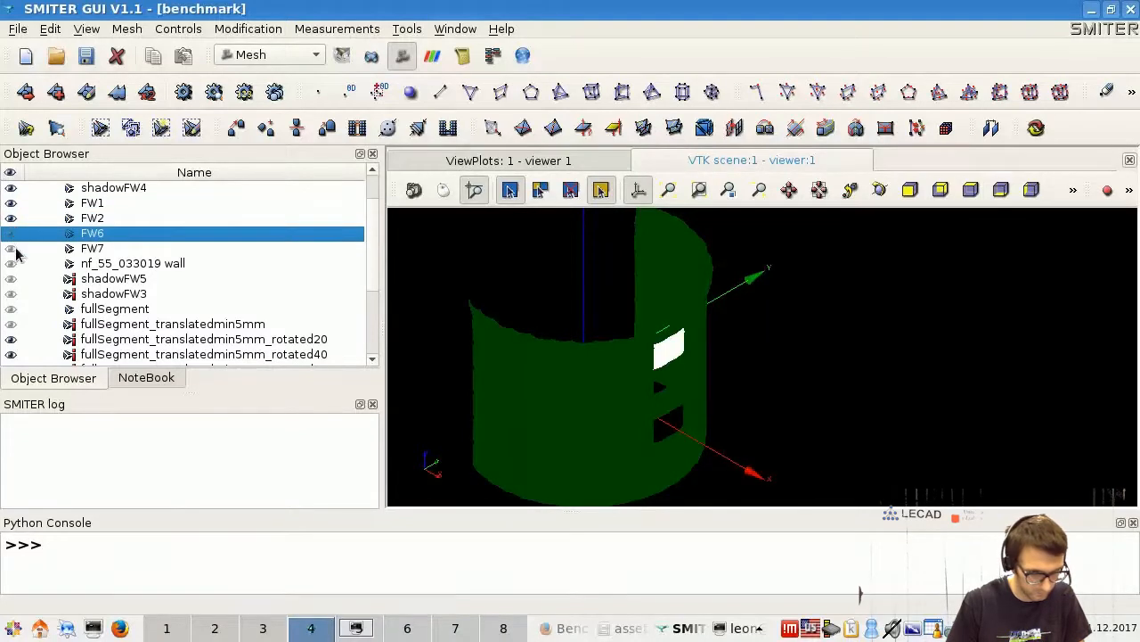
click(12, 250)
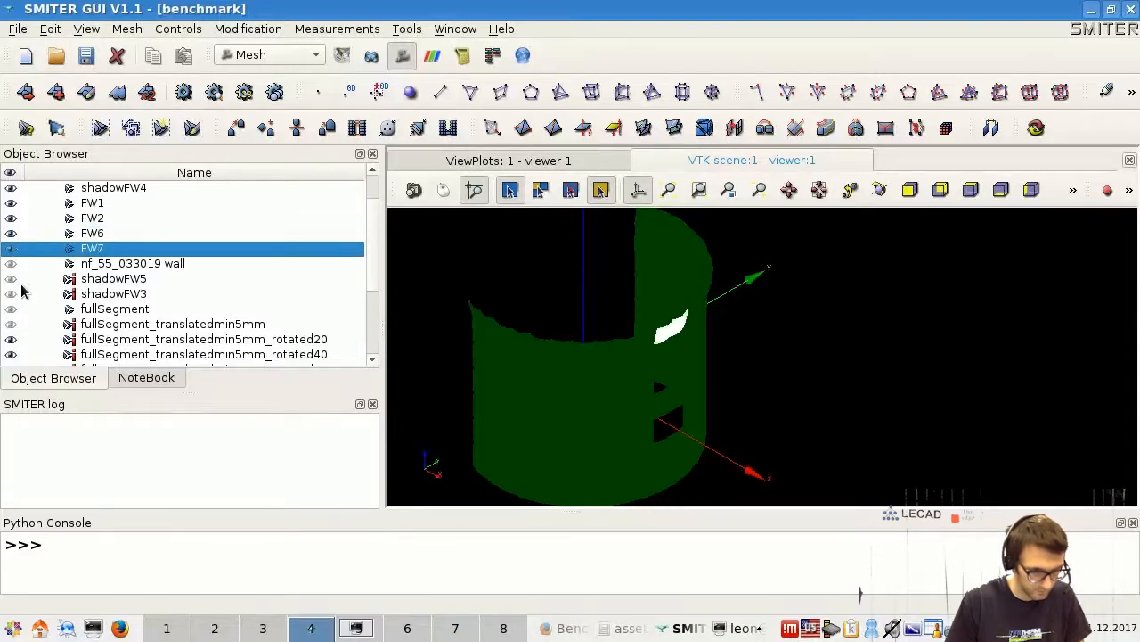
click(12, 280)
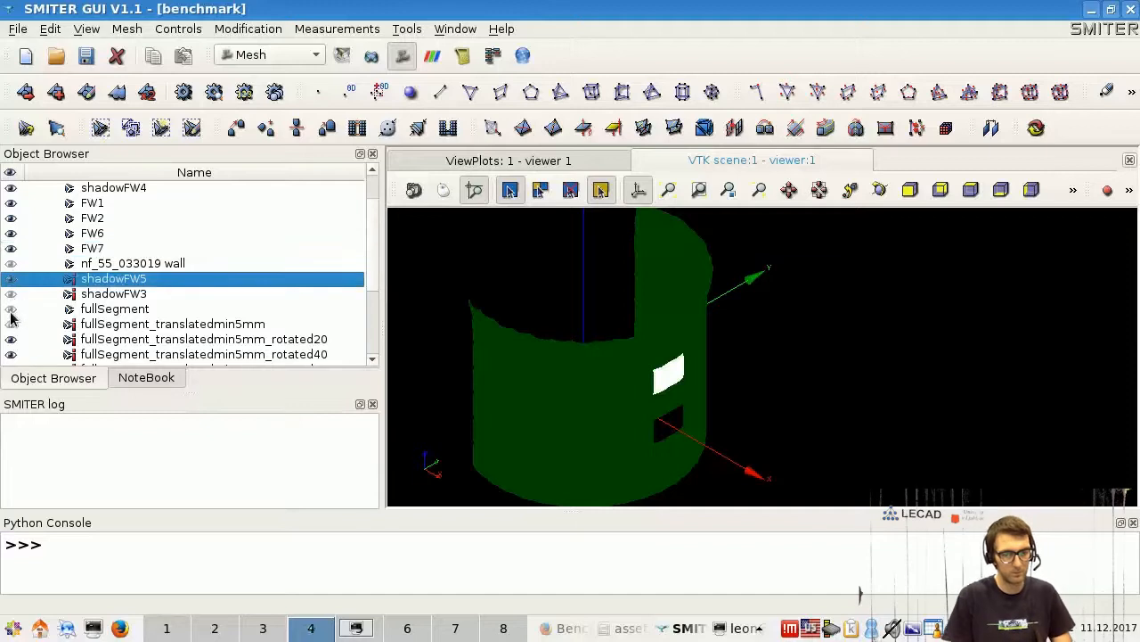
click(11, 294)
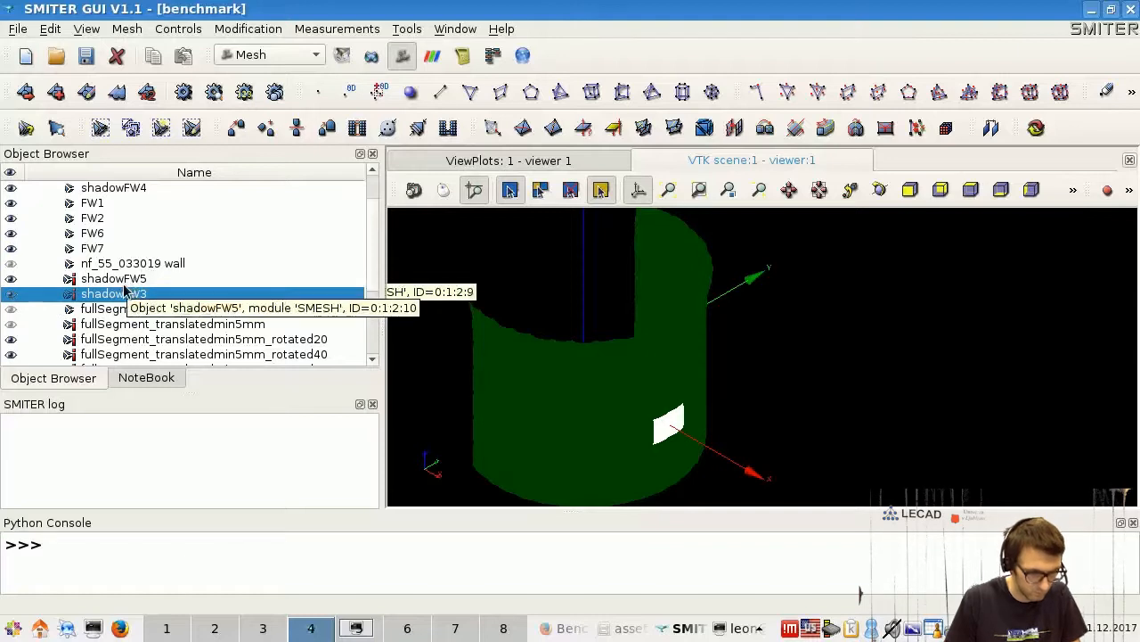
Step: Hide all ten rotated segment meshes, from rotated20 through rotatedmin100, in the 3D scene
scroll(114, 266, up, 1)
scroll(113, 262, down, 2)
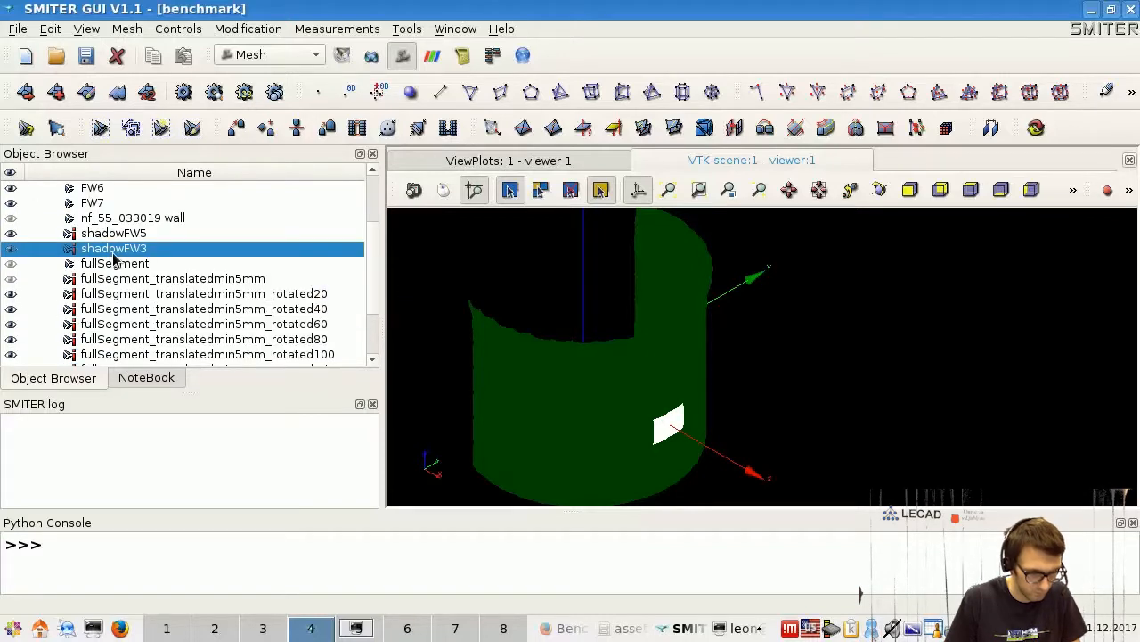
click(22, 297)
scroll(24, 308, down, 2)
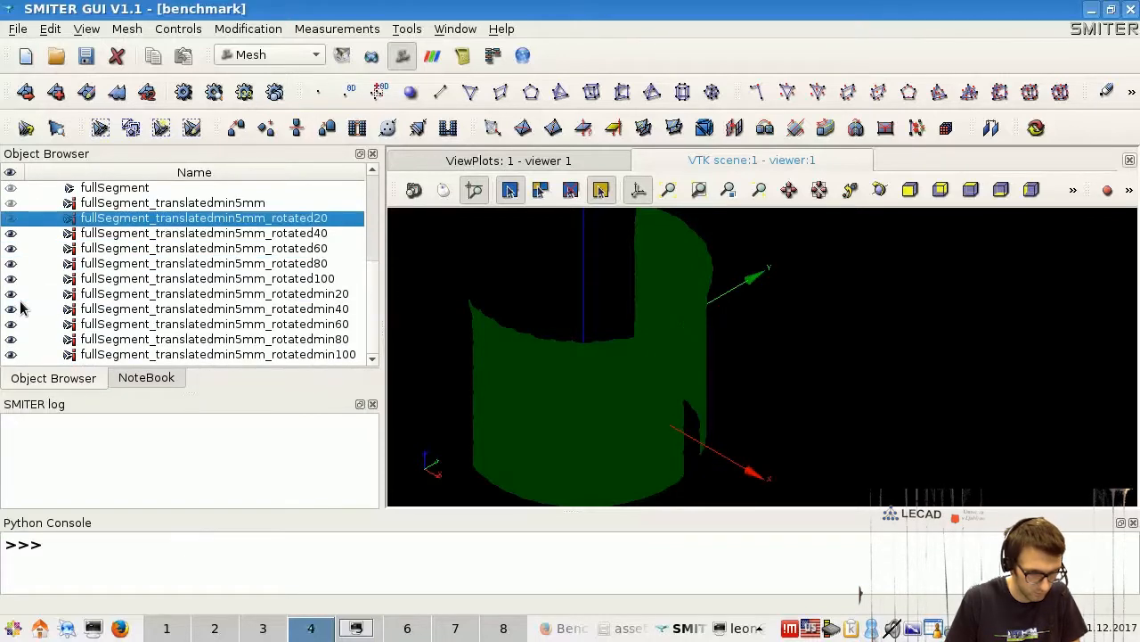
scroll(18, 321, up, 1)
scroll(16, 333, down, 1)
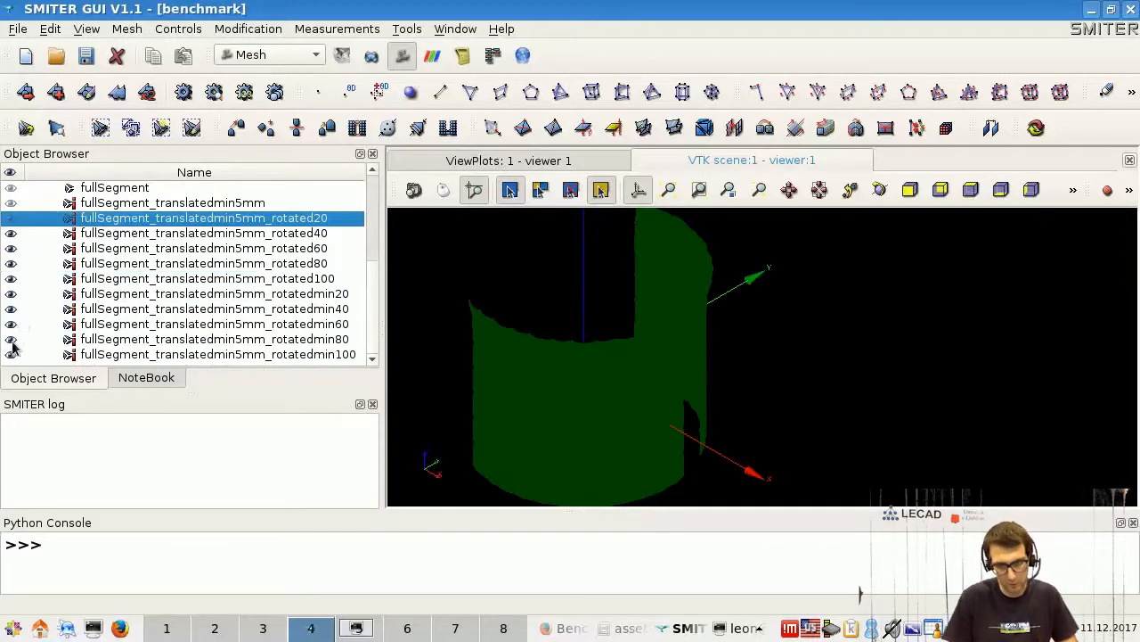
shift+click(12, 354)
click(12, 355)
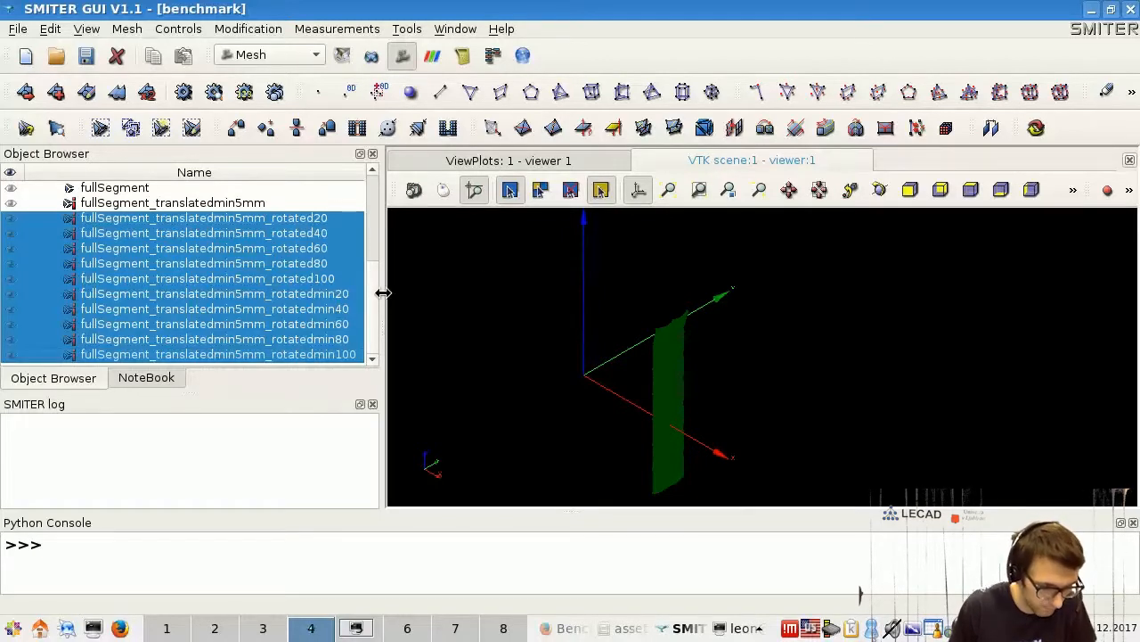
Step: Build a compound mesh named segmentNoFW4 from FW1, FW2, FW6, FW7, shadowFW5 and shadowFW3
scroll(371, 203, up, 4)
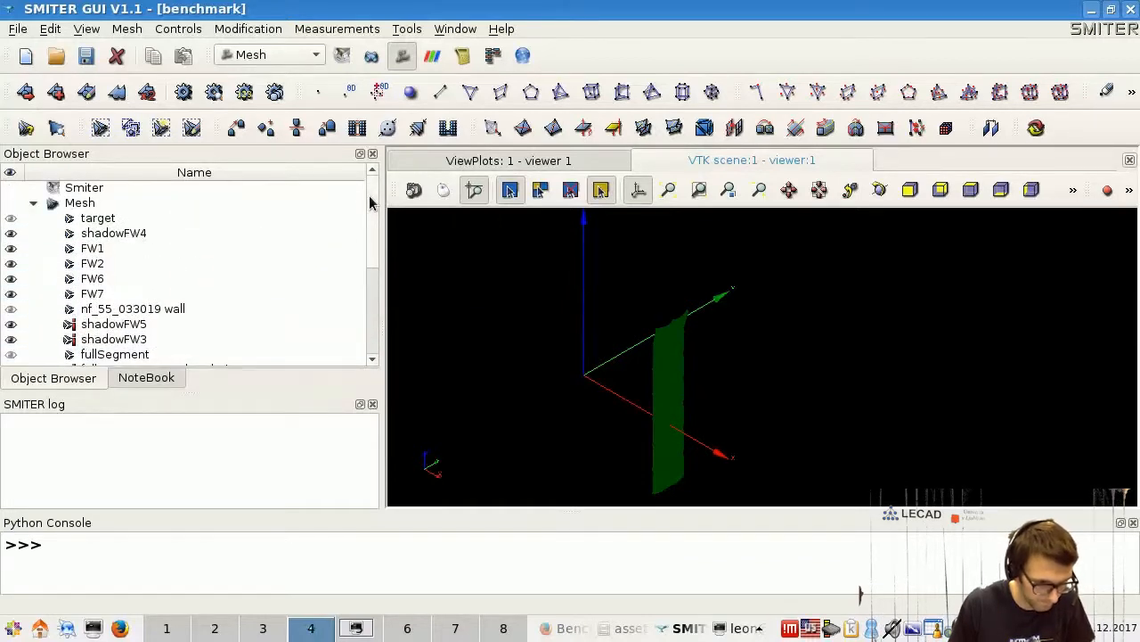
click(94, 250)
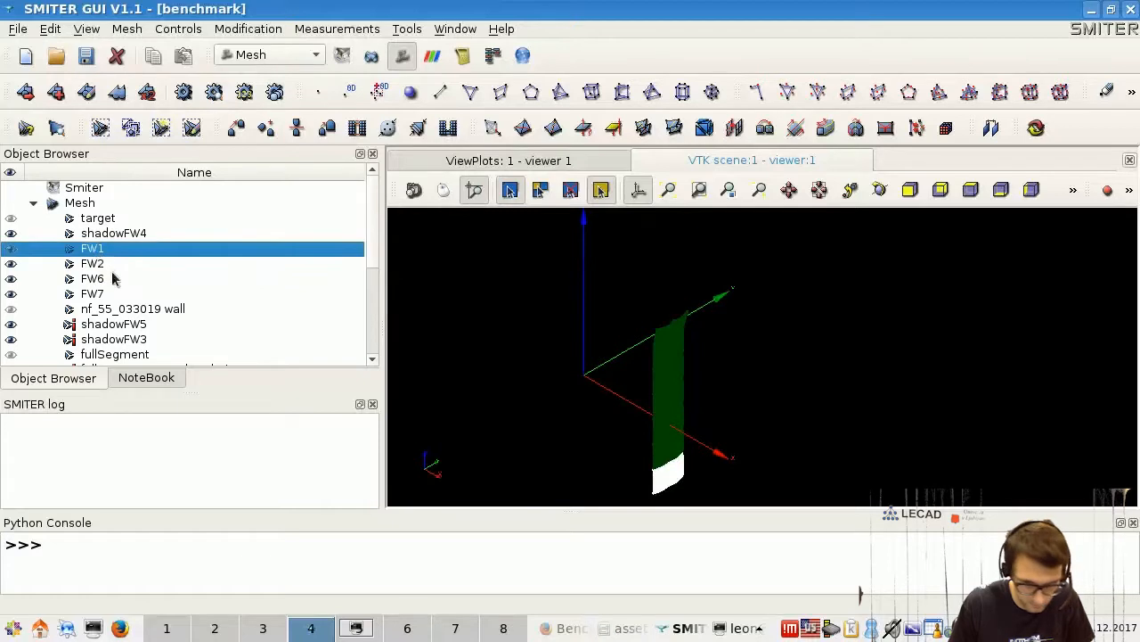
shift+click(101, 299)
scroll(101, 300, down, 1)
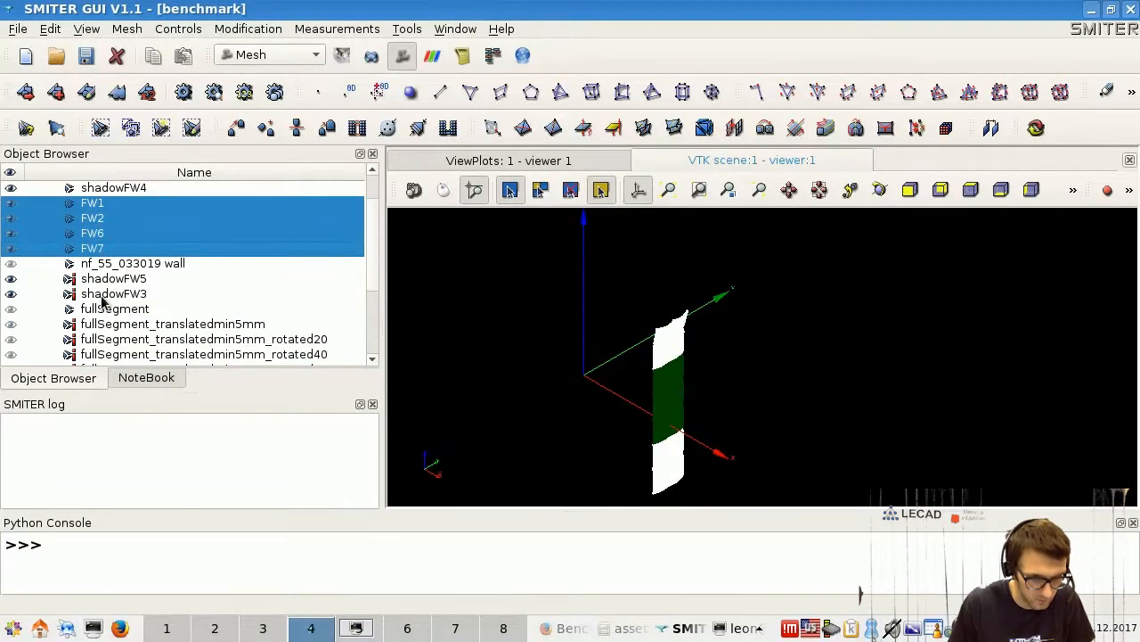
ctrl+click(133, 279)
ctrl+click(138, 294)
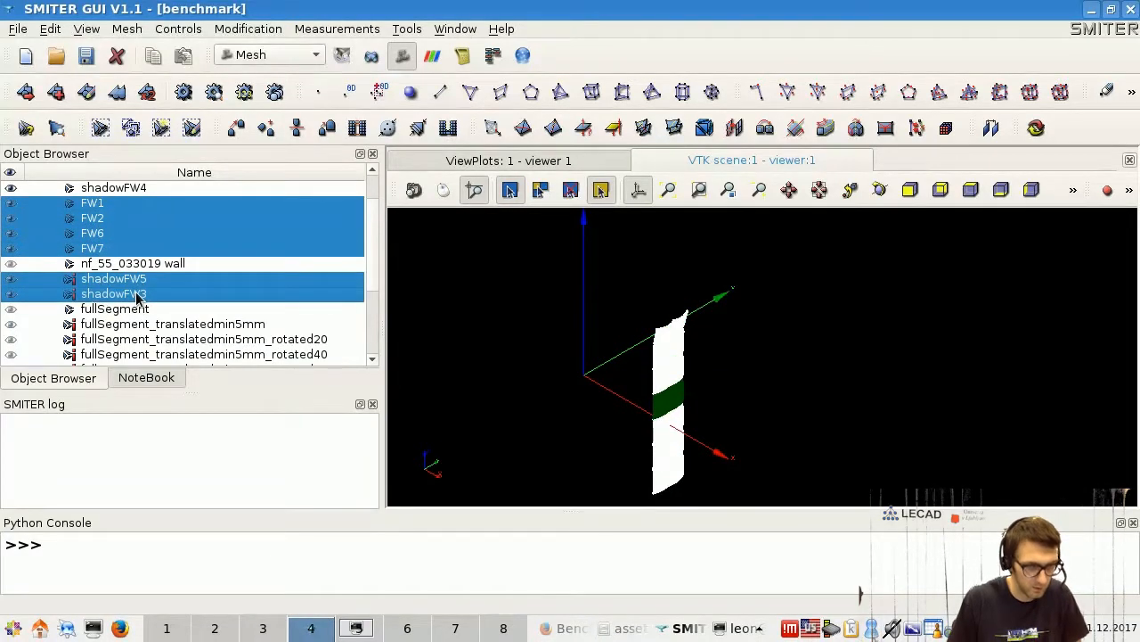
click(260, 32)
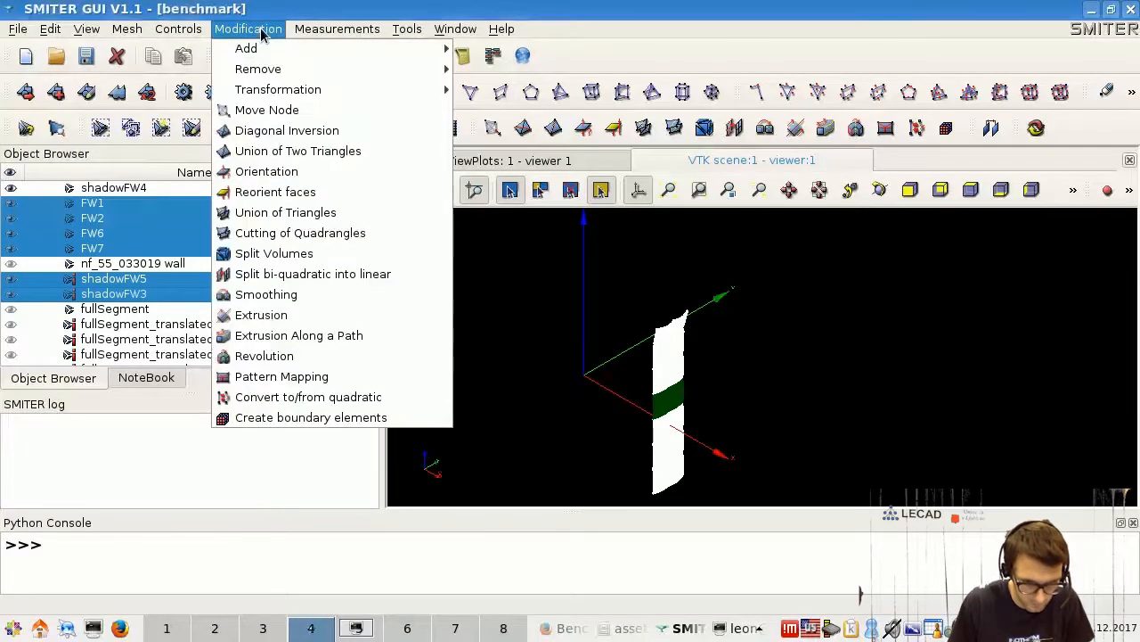
mouse_move(120, 36)
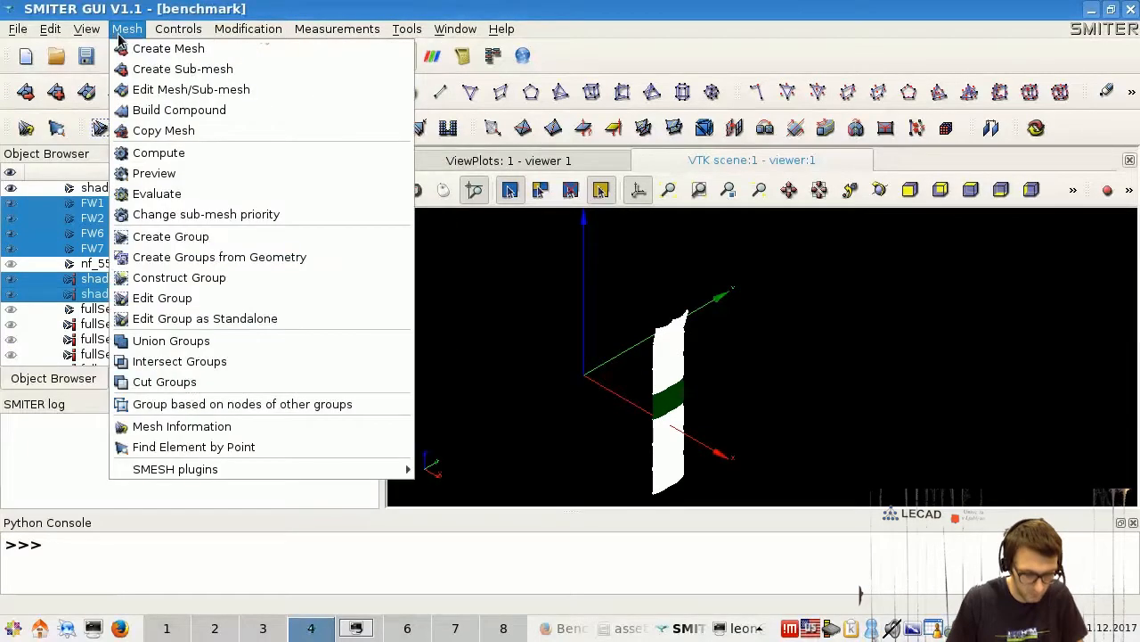
click(178, 110)
drag(568, 222, 411, 218)
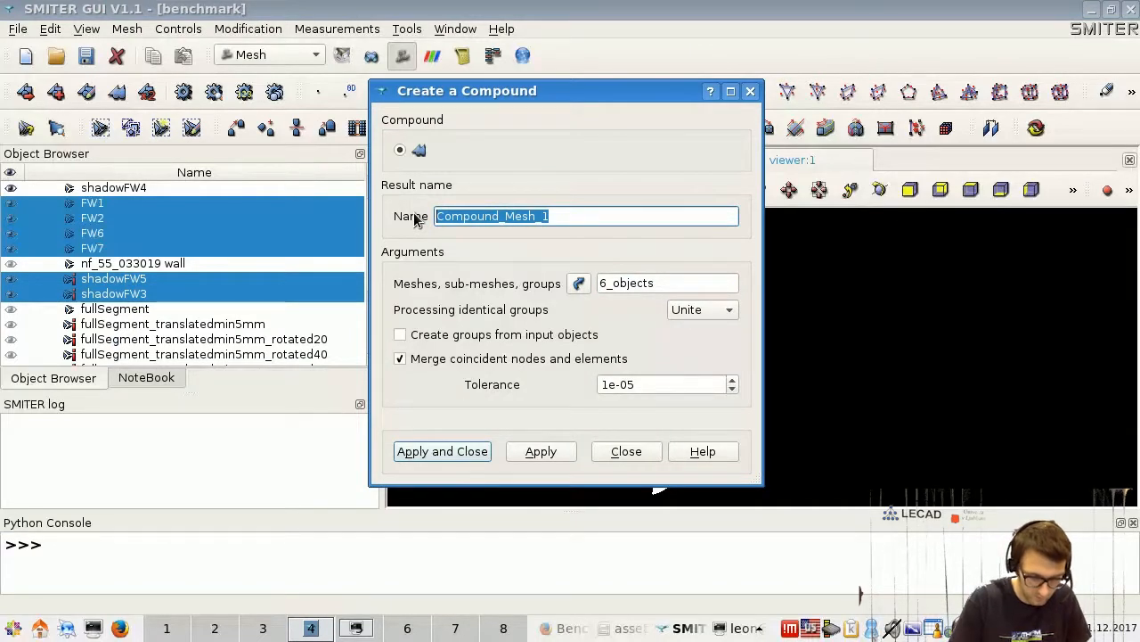
text(segment)
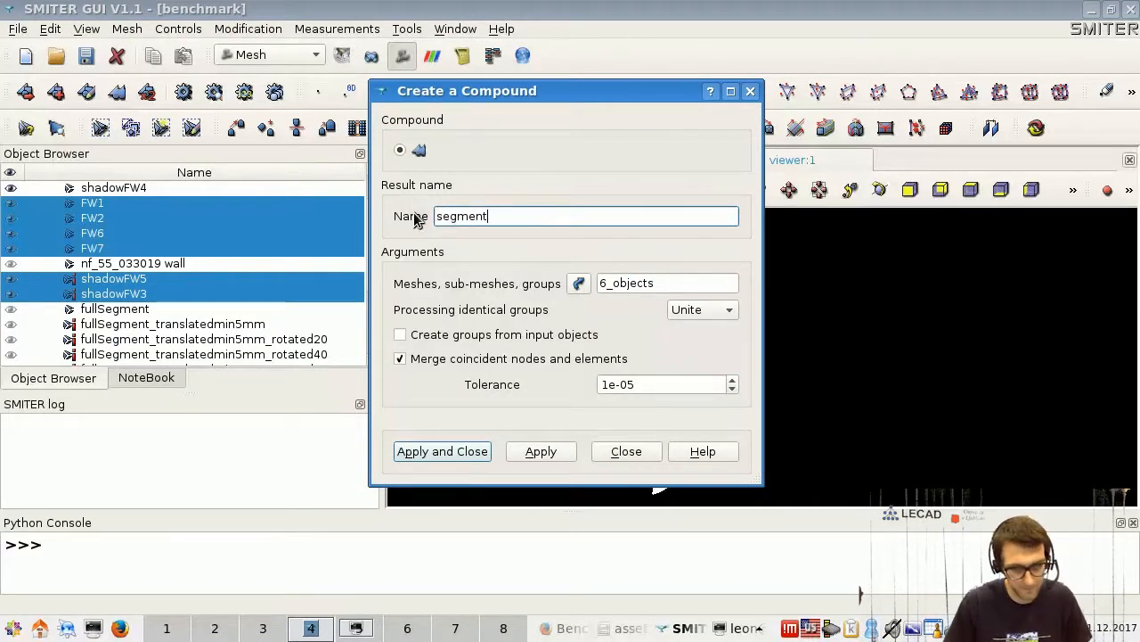
text(NoFW)
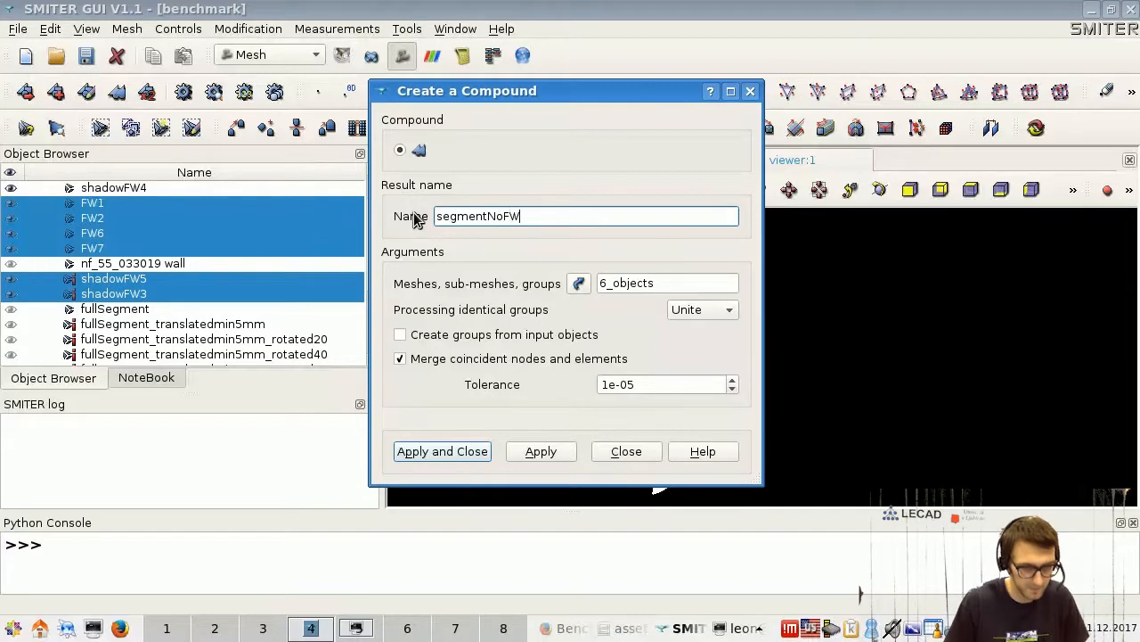
text(4)
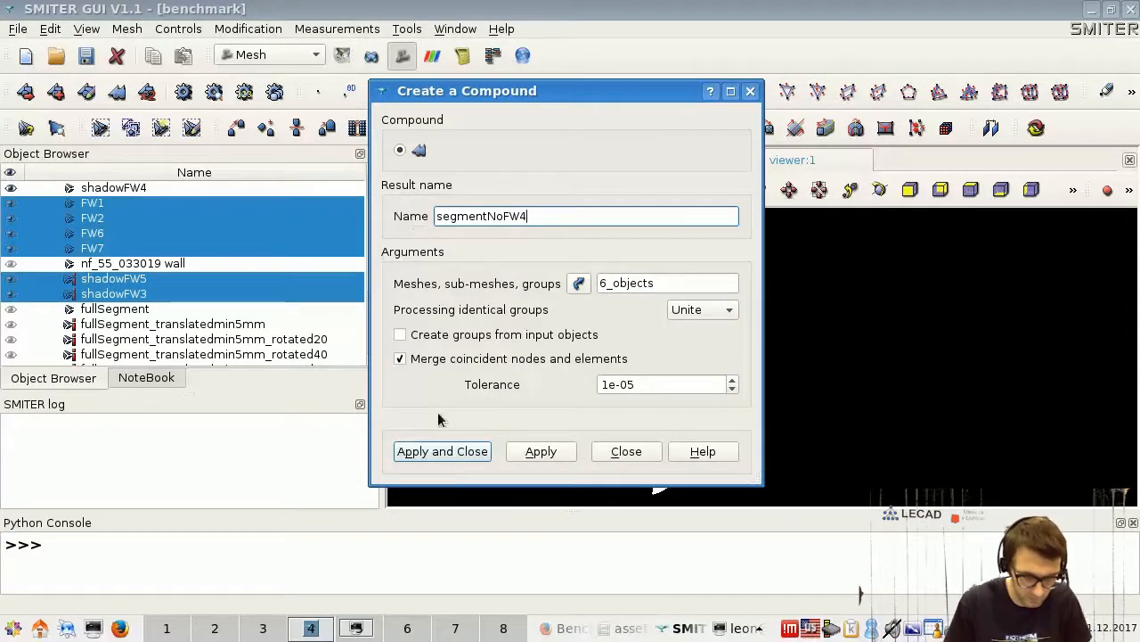
click(454, 452)
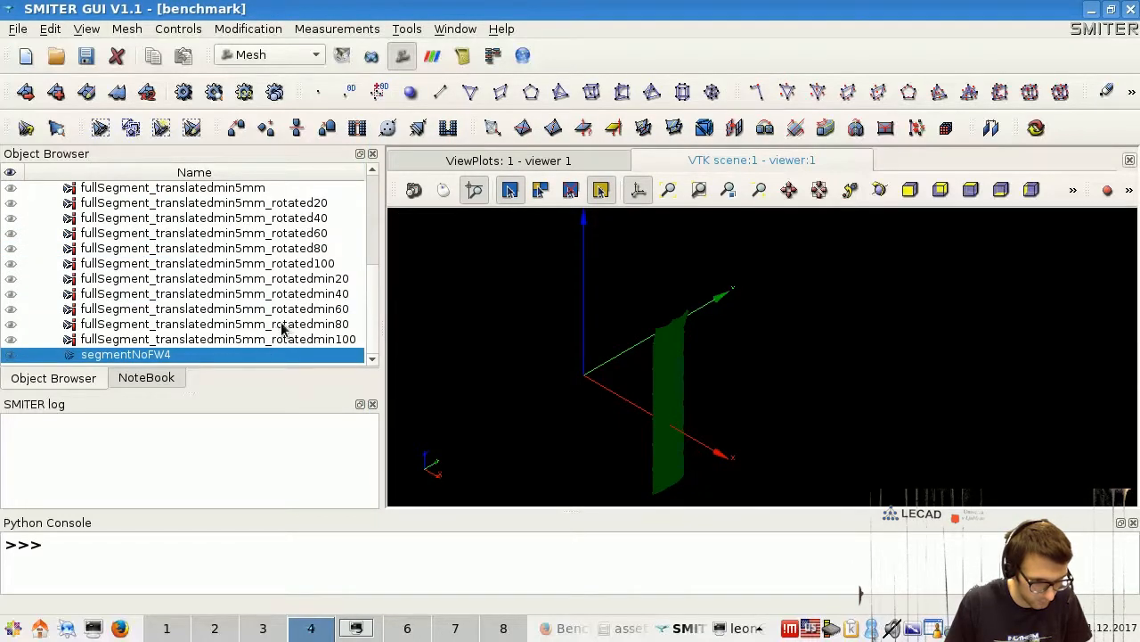
Step: Hide shadowFW5, shadowFW3, shadowFW4, FW1, FW2, FW6 and FW7, and display only the segmentNoFW4 compound in the 3D scene
scroll(25, 345, up, 2)
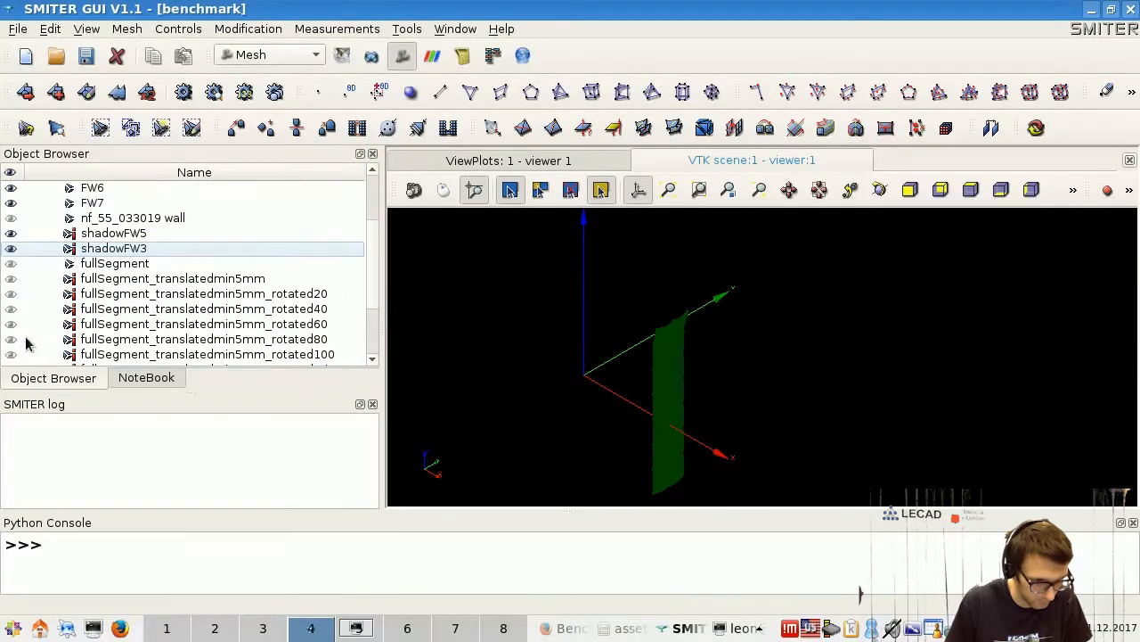
click(12, 234)
click(14, 251)
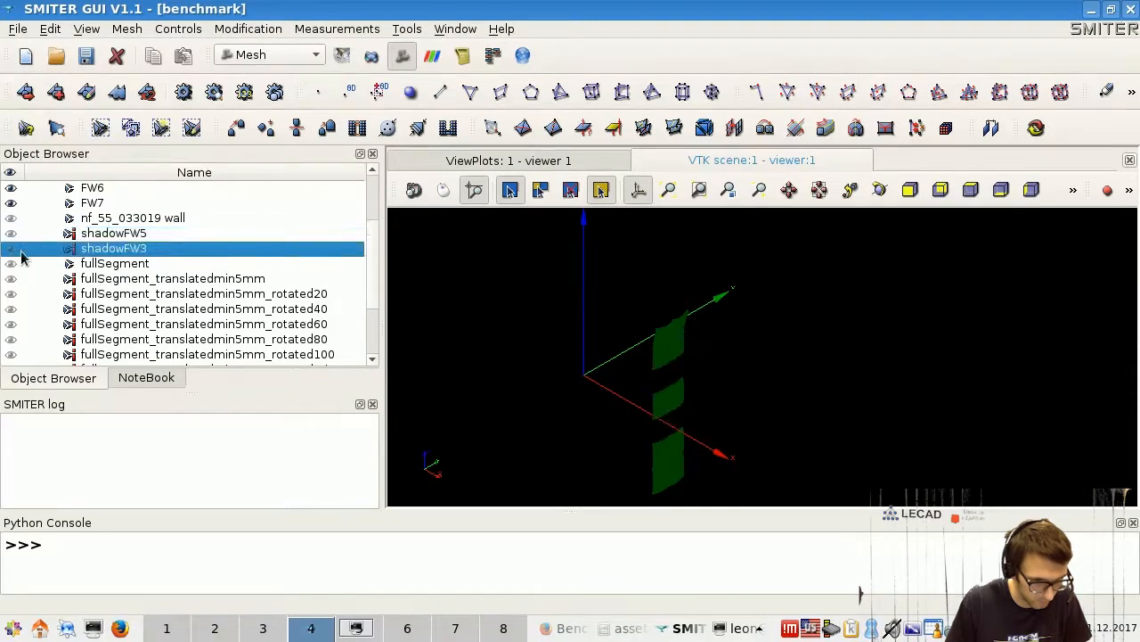
scroll(13, 254, up, 2)
click(12, 234)
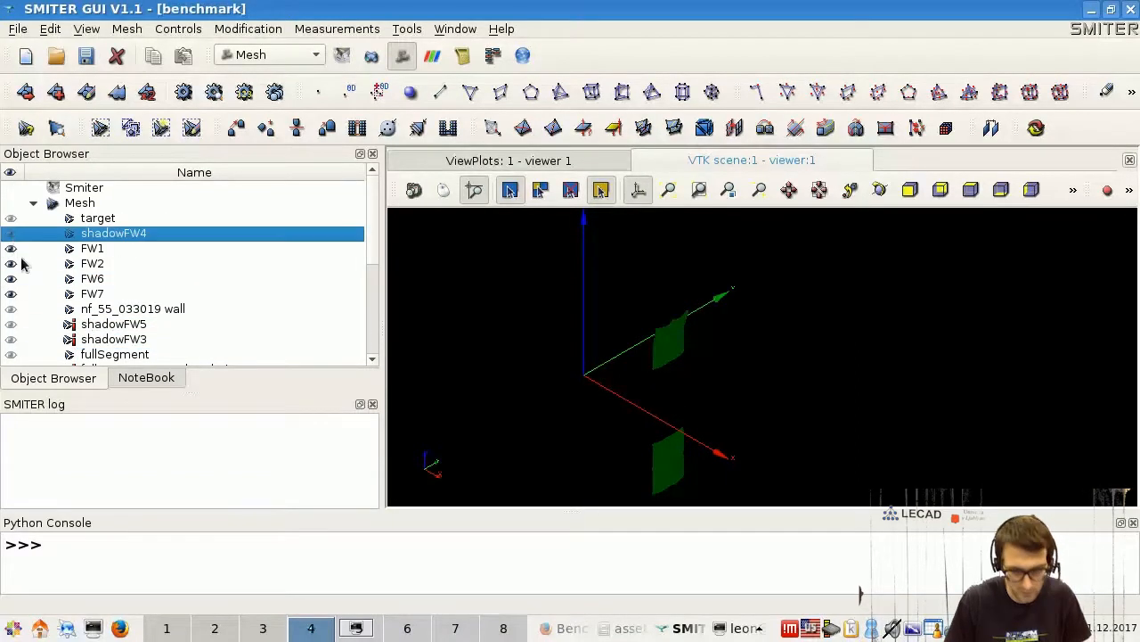
shift+click(12, 295)
scroll(96, 312, down, 4)
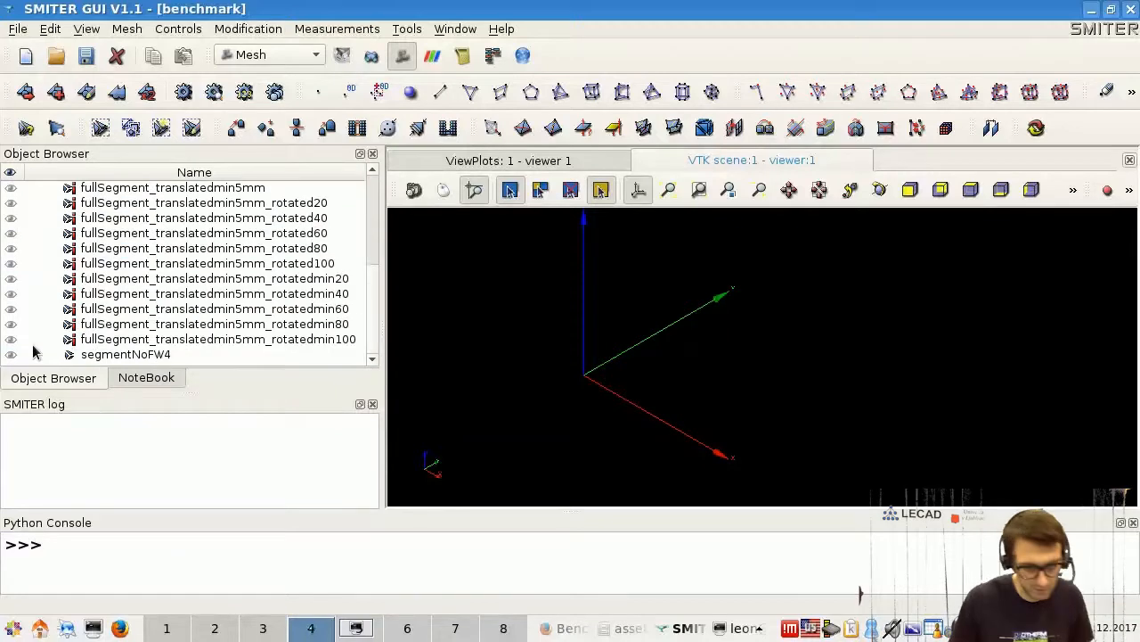
click(10, 355)
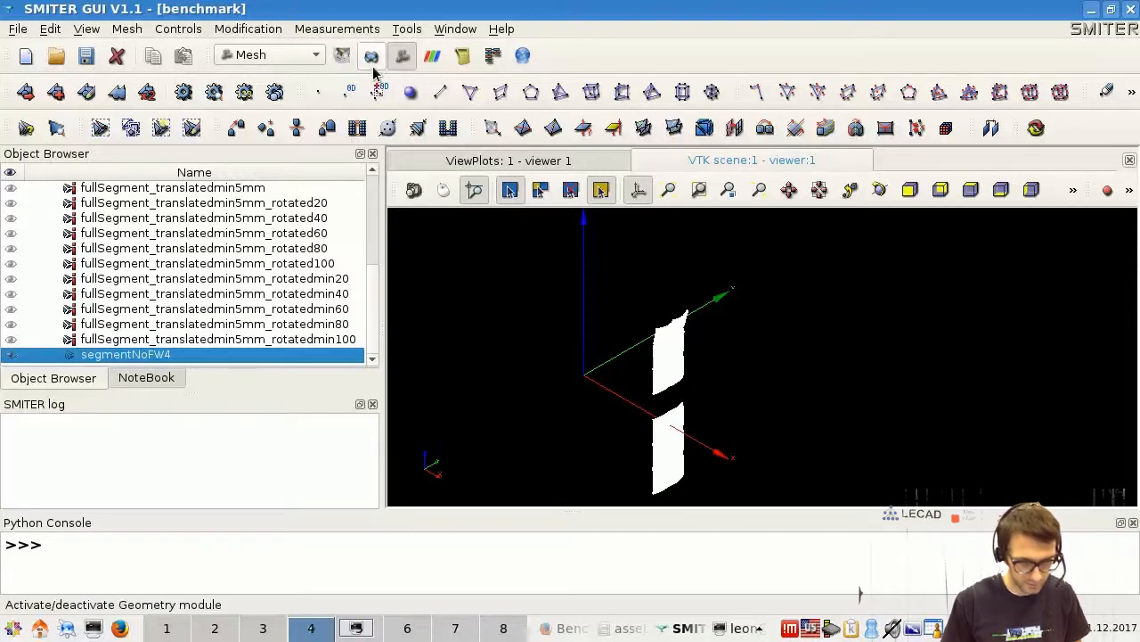
Step: Set up a translation of the whole segmentNoFW4 mesh by -5 in X, moving its elements
click(263, 30)
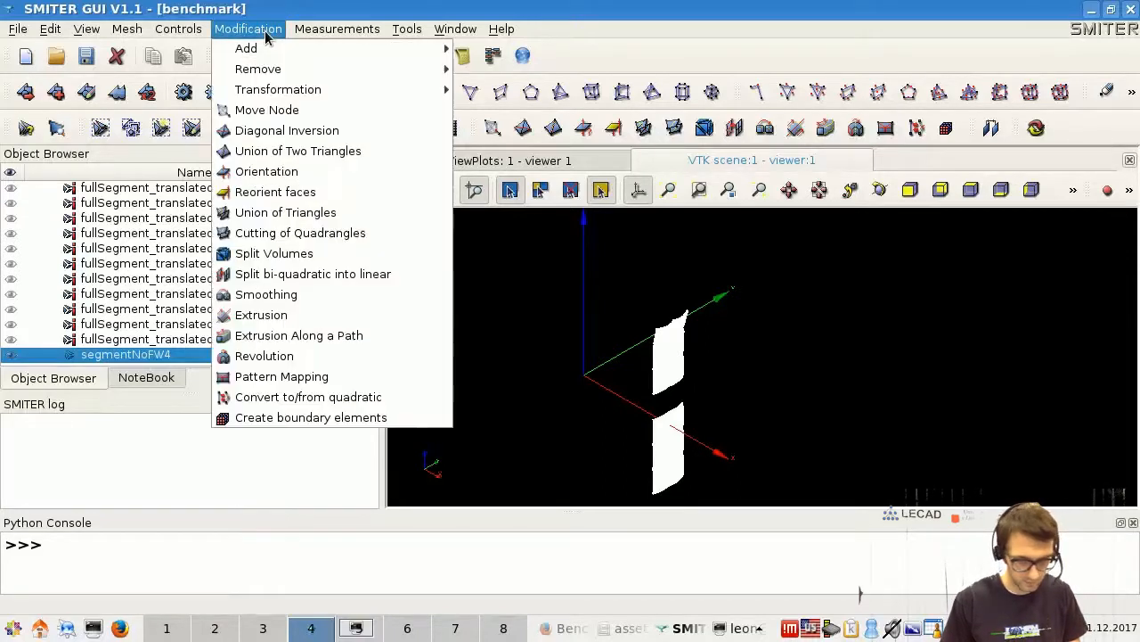
mouse_move(303, 90)
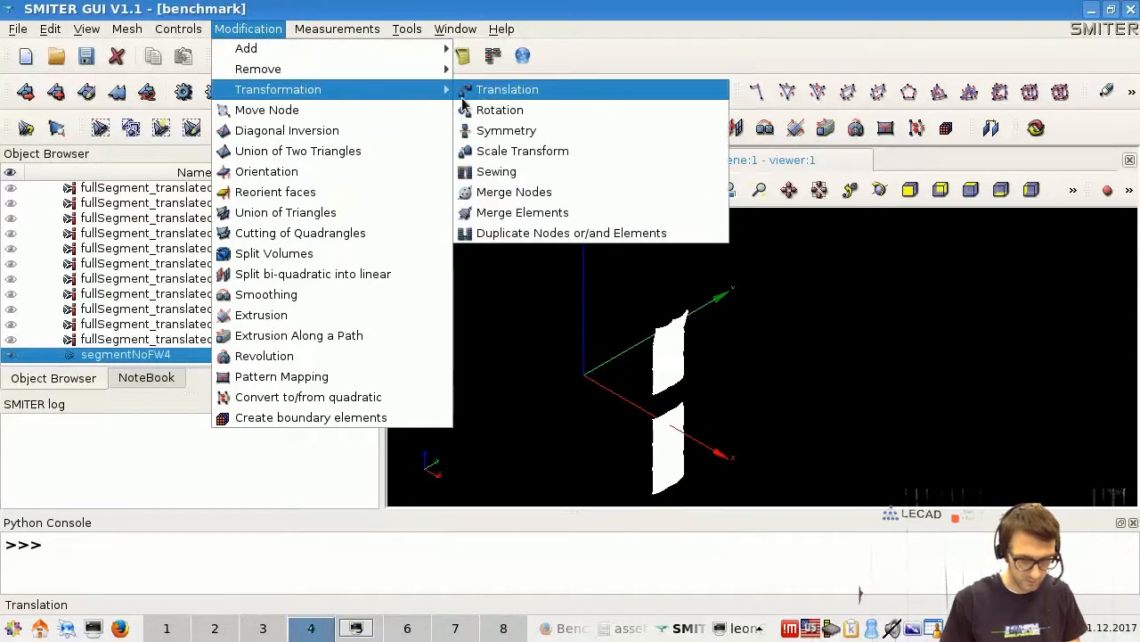
click(499, 91)
click(387, 217)
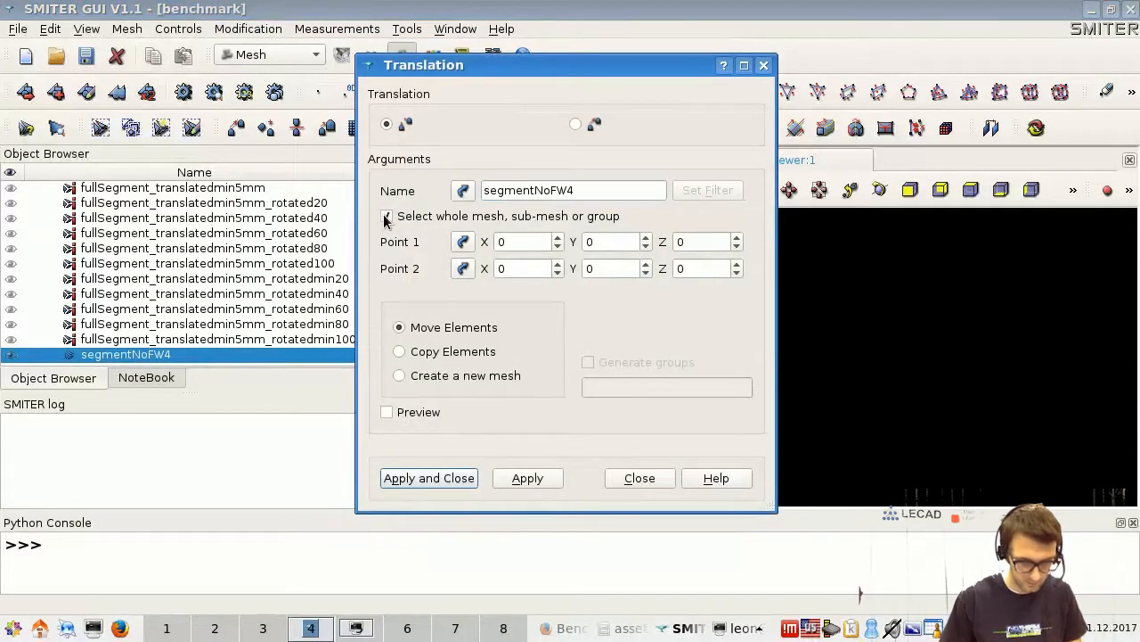
drag(536, 268, 484, 275)
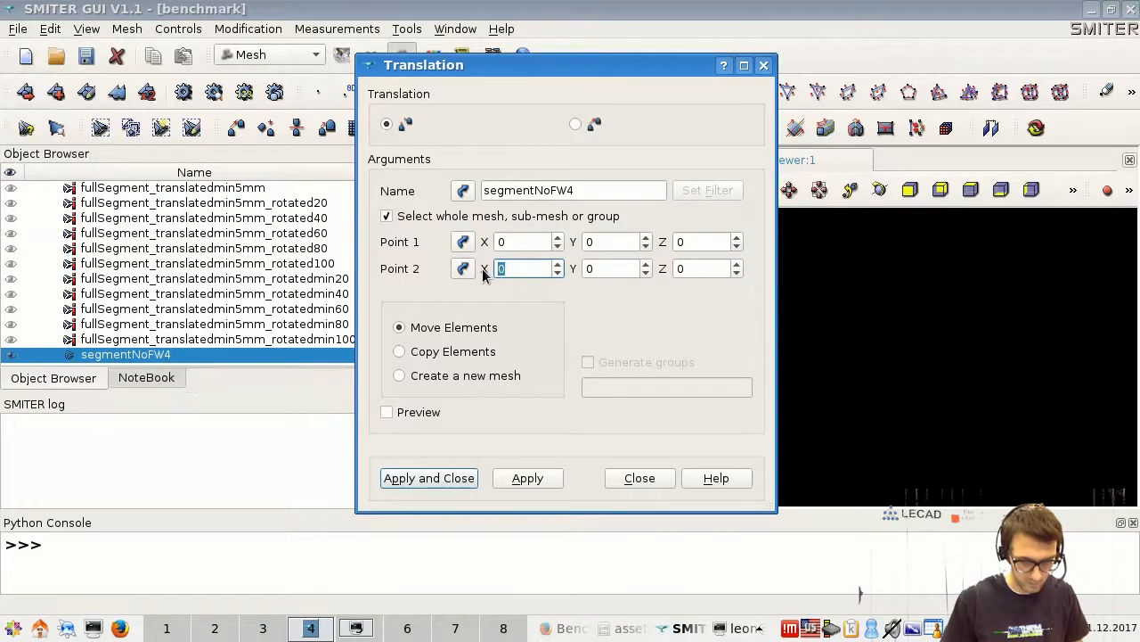
text(-5)
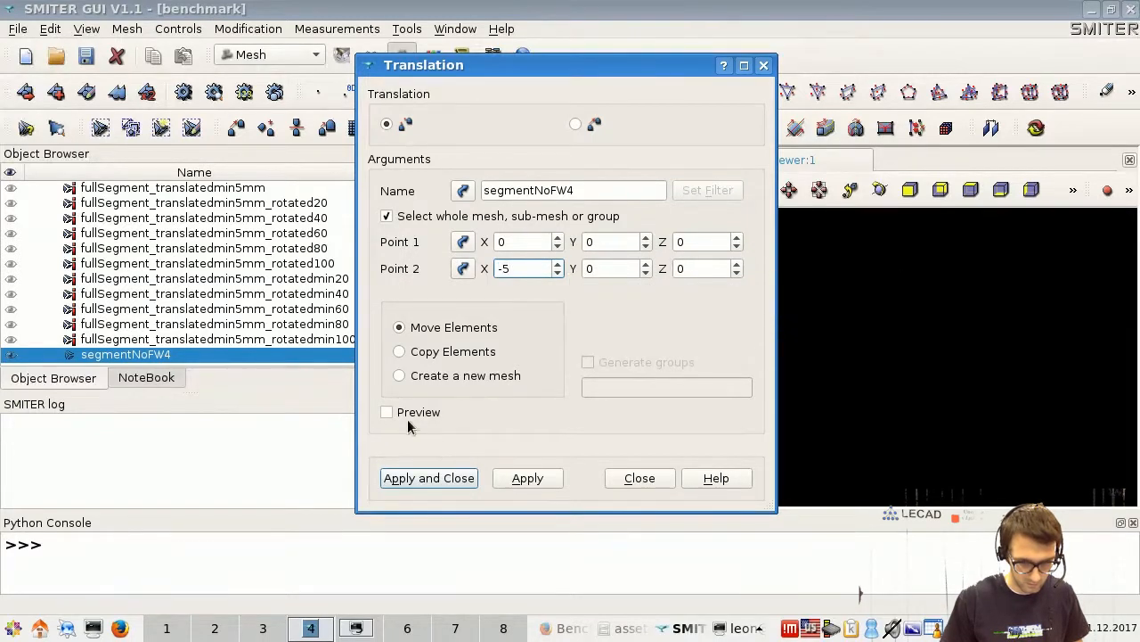
Step: Preview the translated segmentNoFW4 mesh against its original position, inspect their offset up close, and apply the translation
click(387, 413)
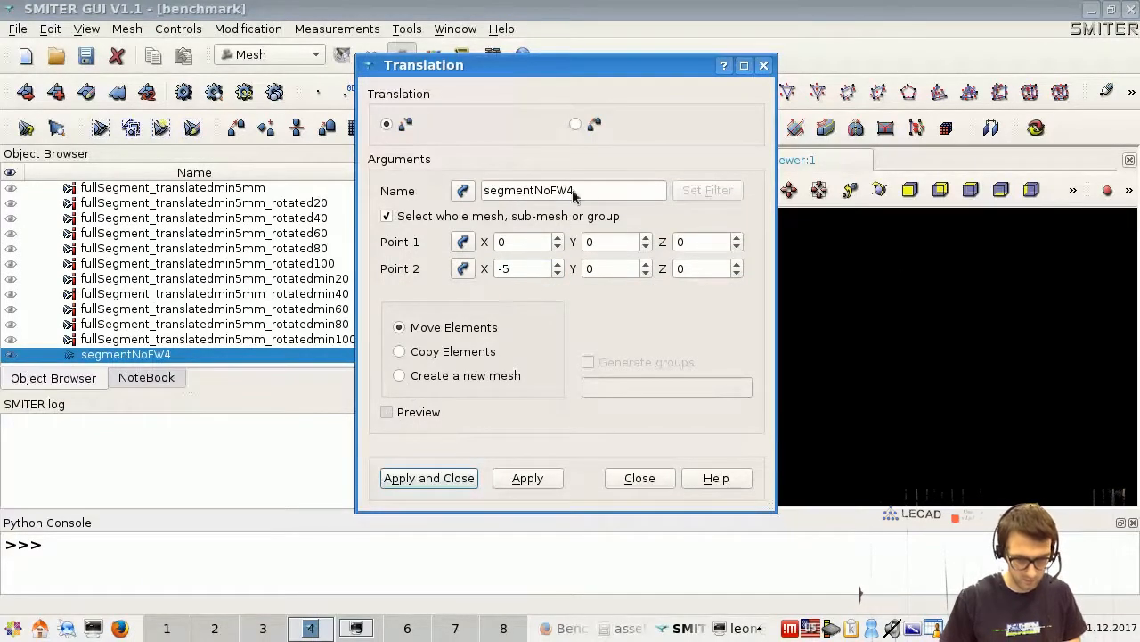
drag(658, 64, 349, 89)
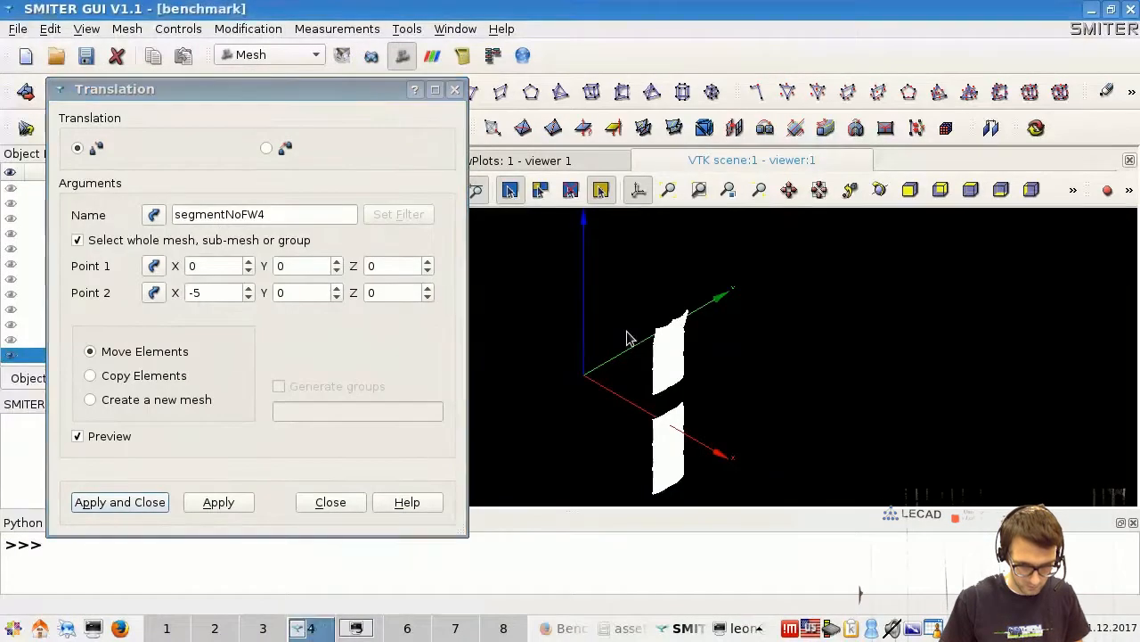
scroll(667, 336, up, 5)
scroll(611, 307, up, 10)
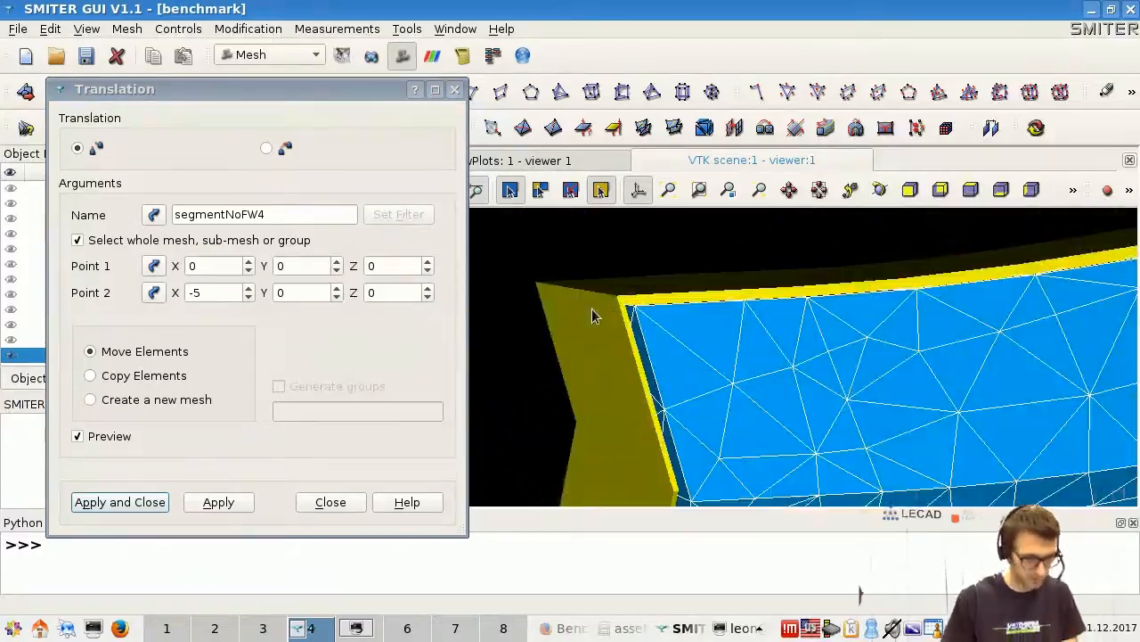
scroll(591, 308, down, 8)
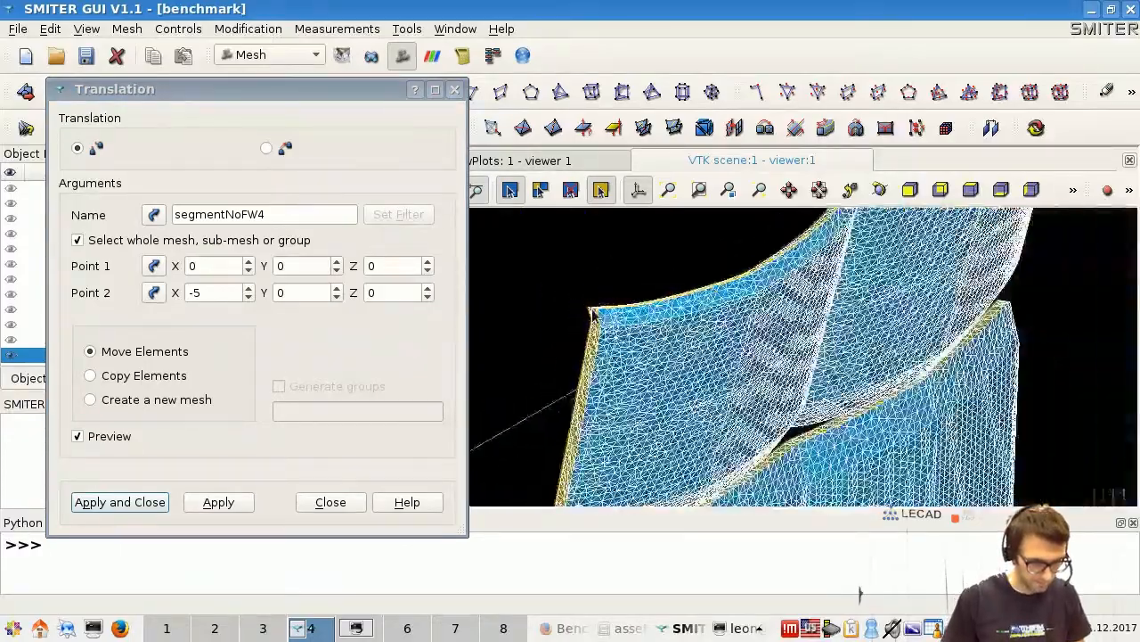
scroll(592, 309, down, 8)
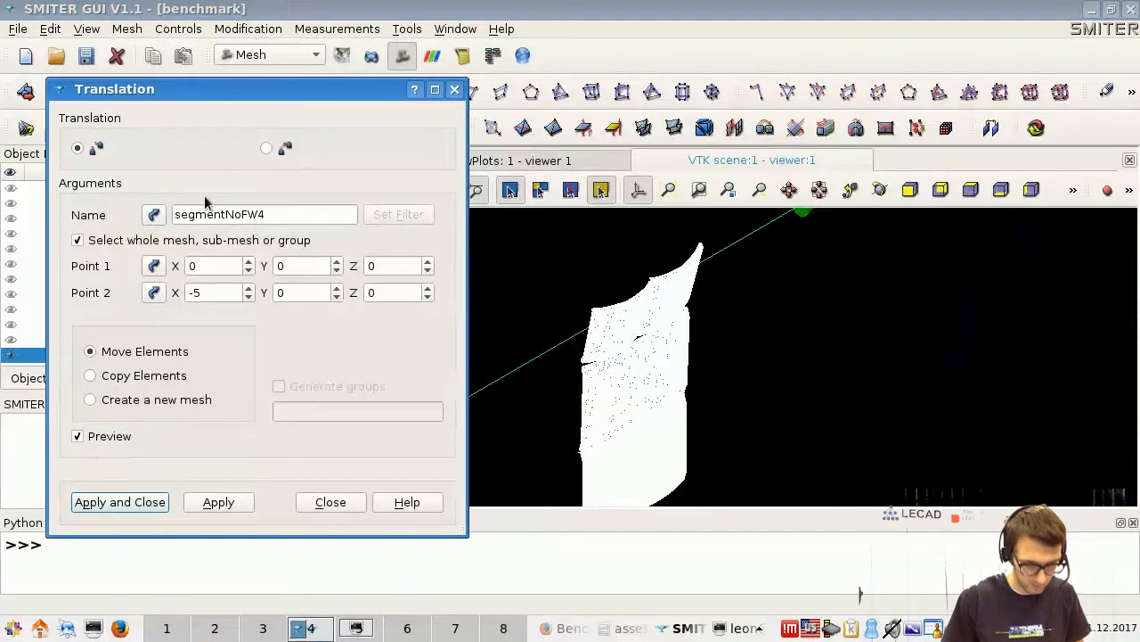
drag(204, 90, 477, 85)
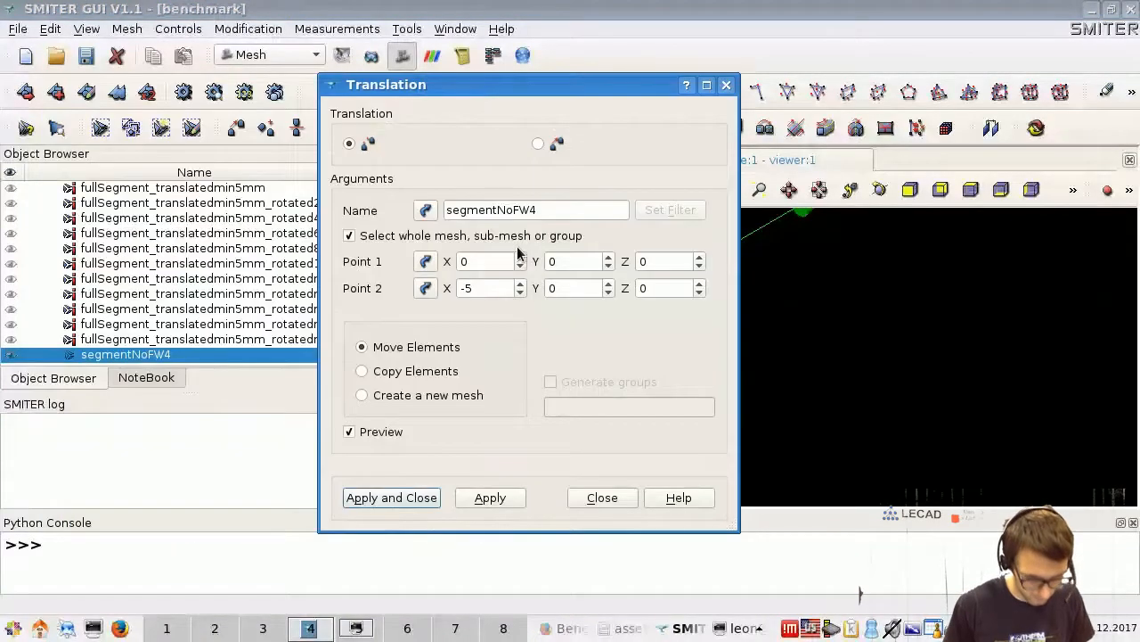
click(414, 499)
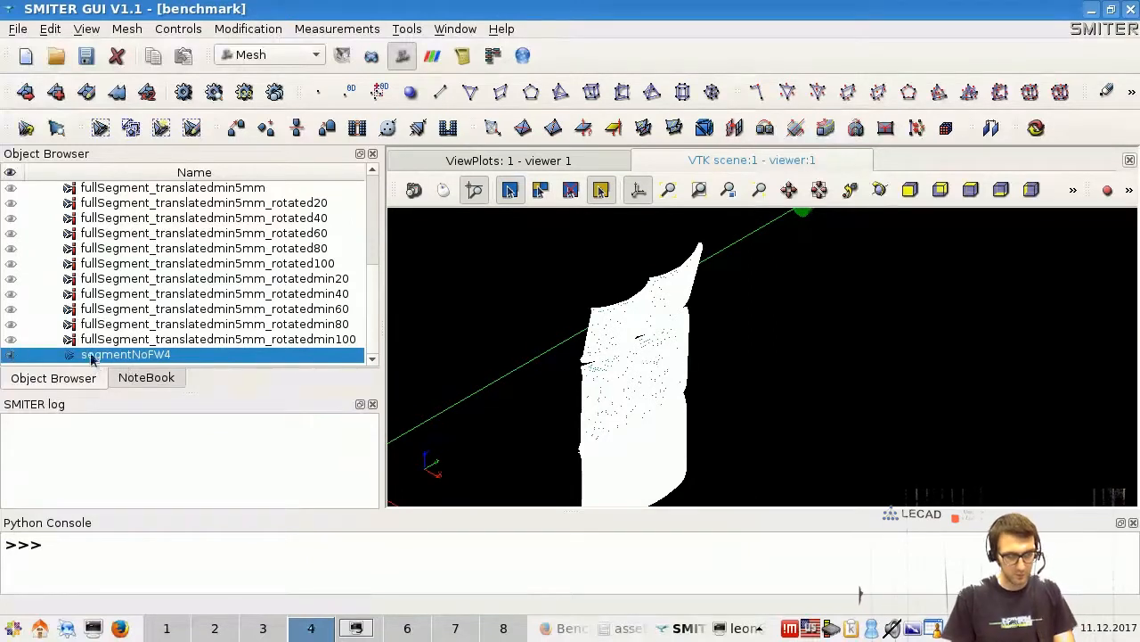
Step: Display the shadowFW4 mesh together with the translated segmentNoFW4 in the 3D scene
scroll(159, 335, up, 4)
scroll(160, 327, down, 5)
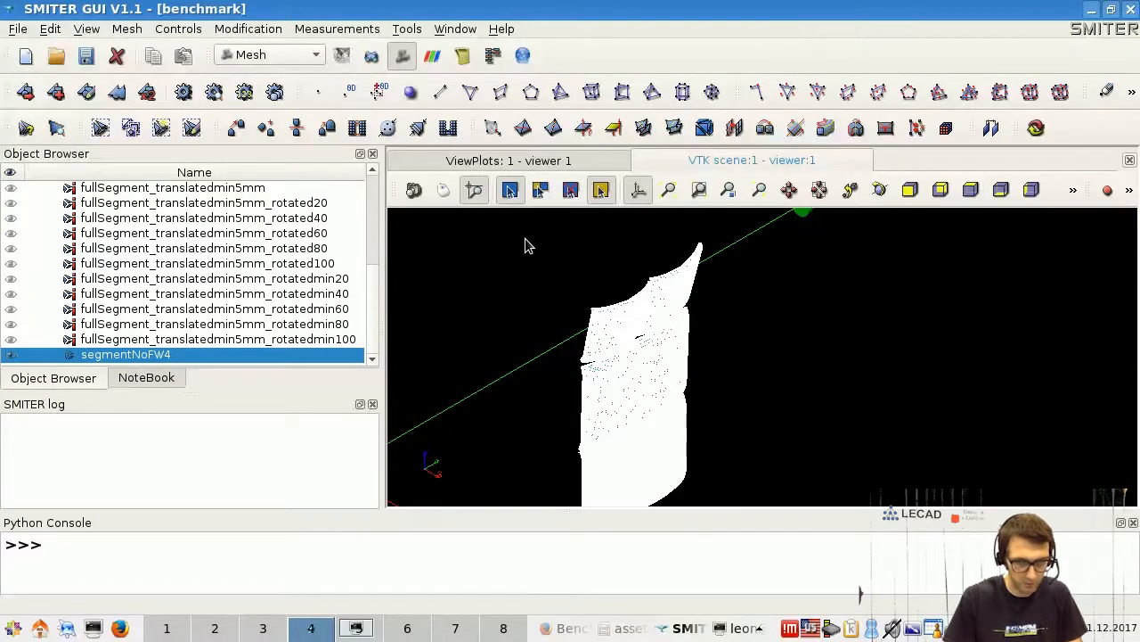
scroll(526, 245, down, 8)
scroll(526, 307, up, 2)
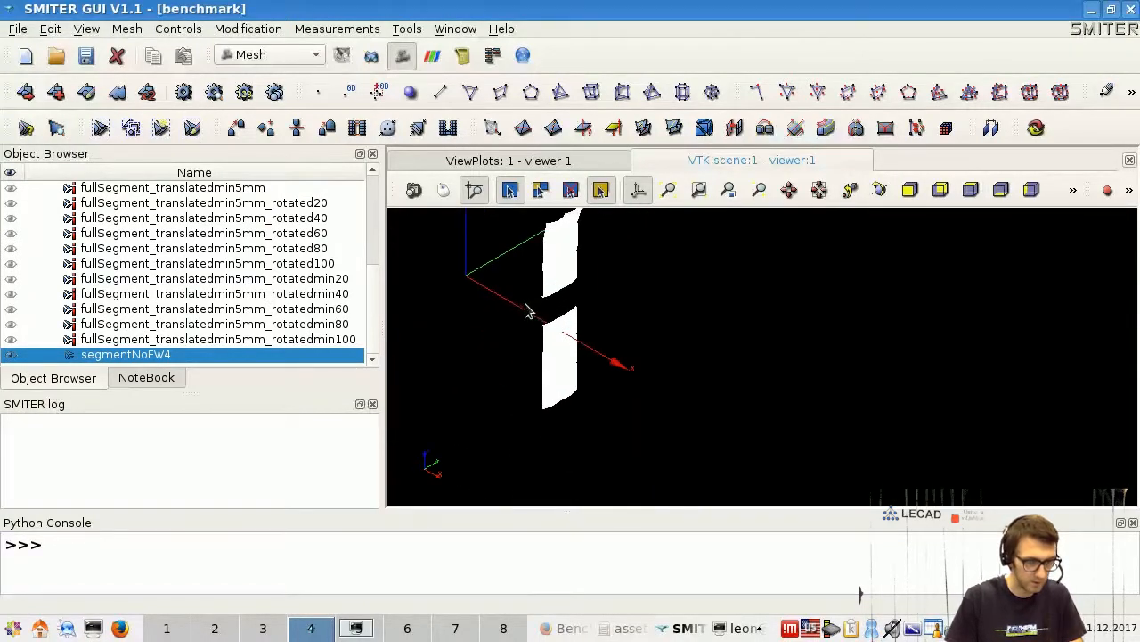
scroll(518, 297, down, 2)
scroll(526, 255, up, 2)
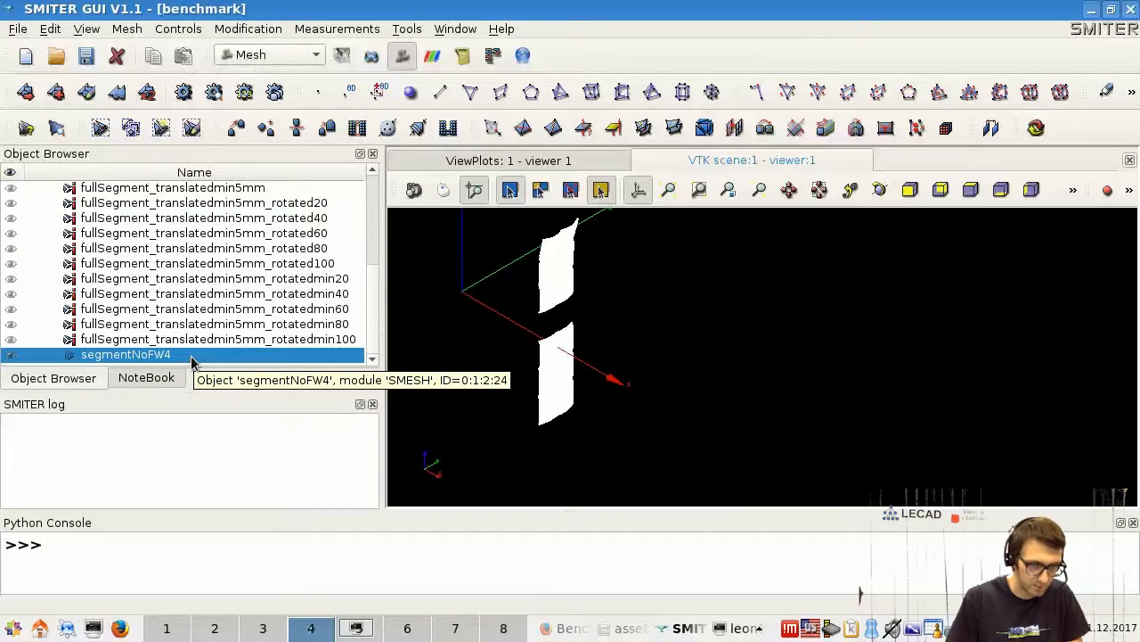
scroll(192, 361, up, 1)
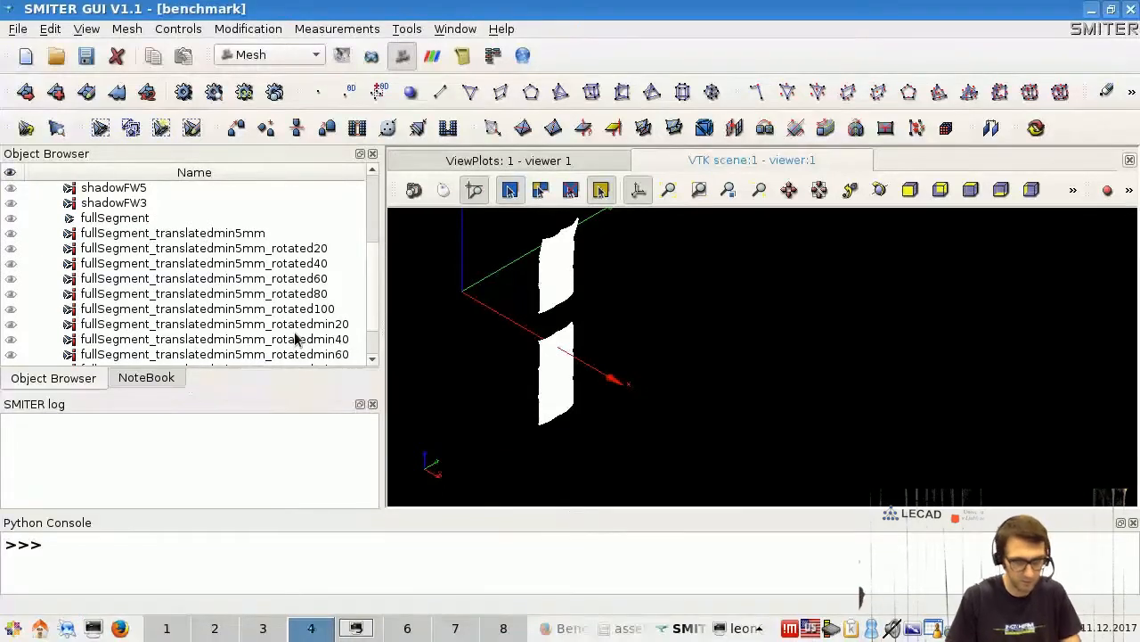
scroll(172, 309, up, 3)
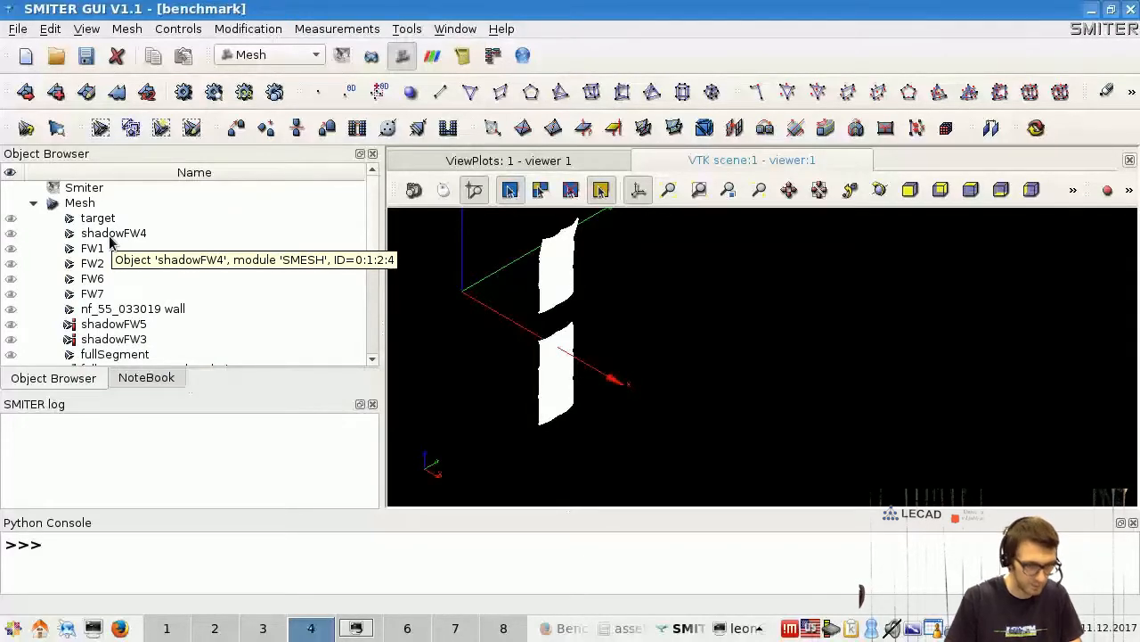
scroll(110, 238, down, 1)
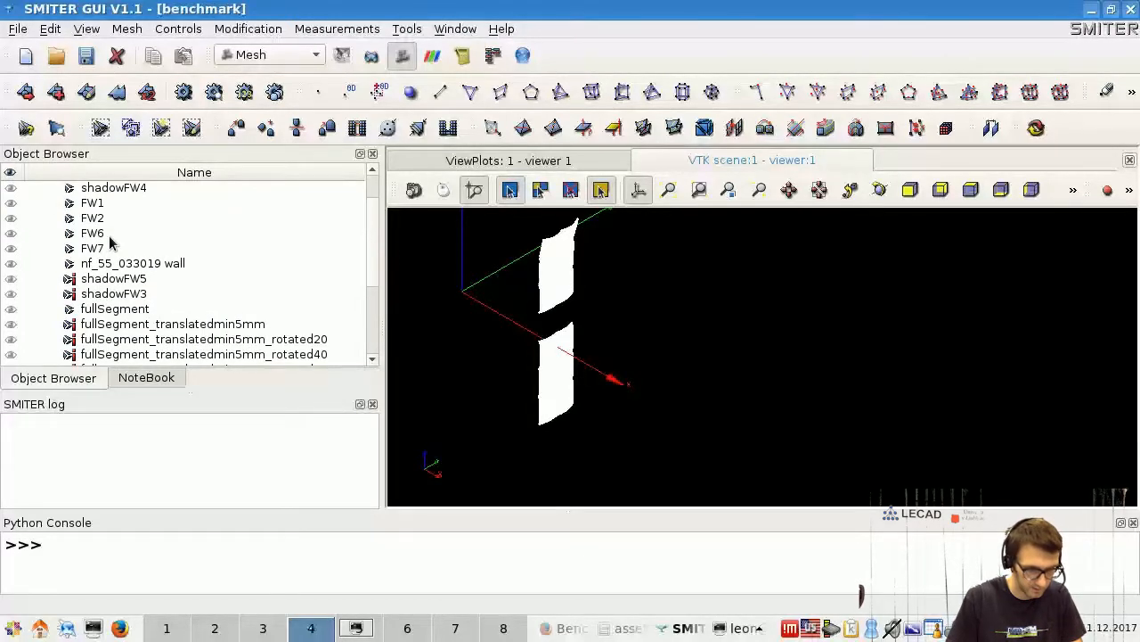
scroll(109, 235, up, 1)
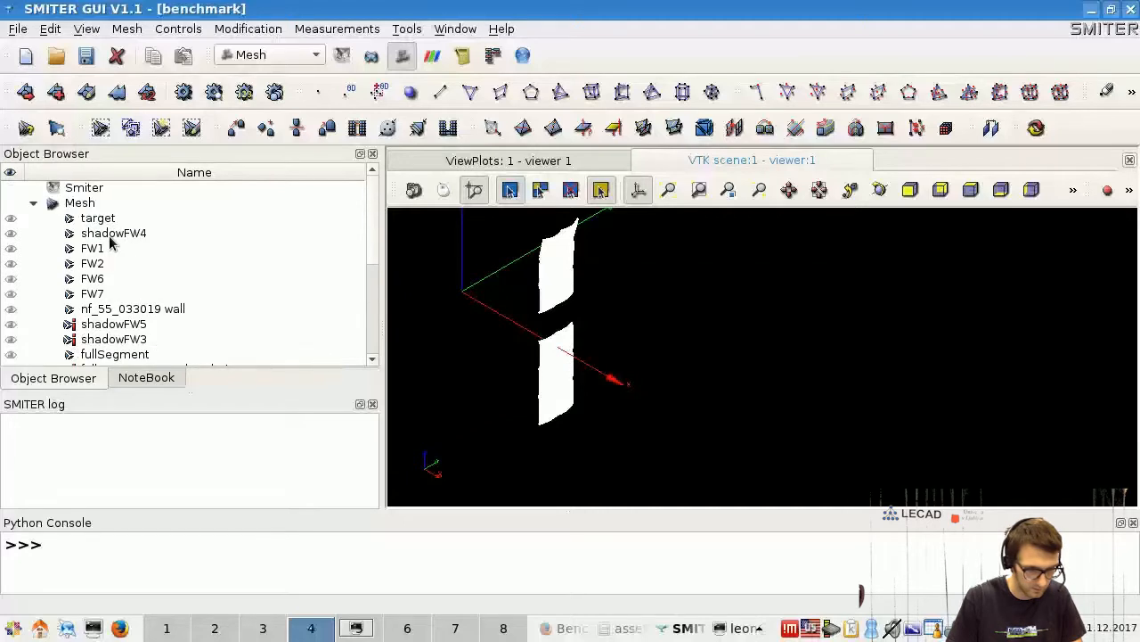
click(10, 234)
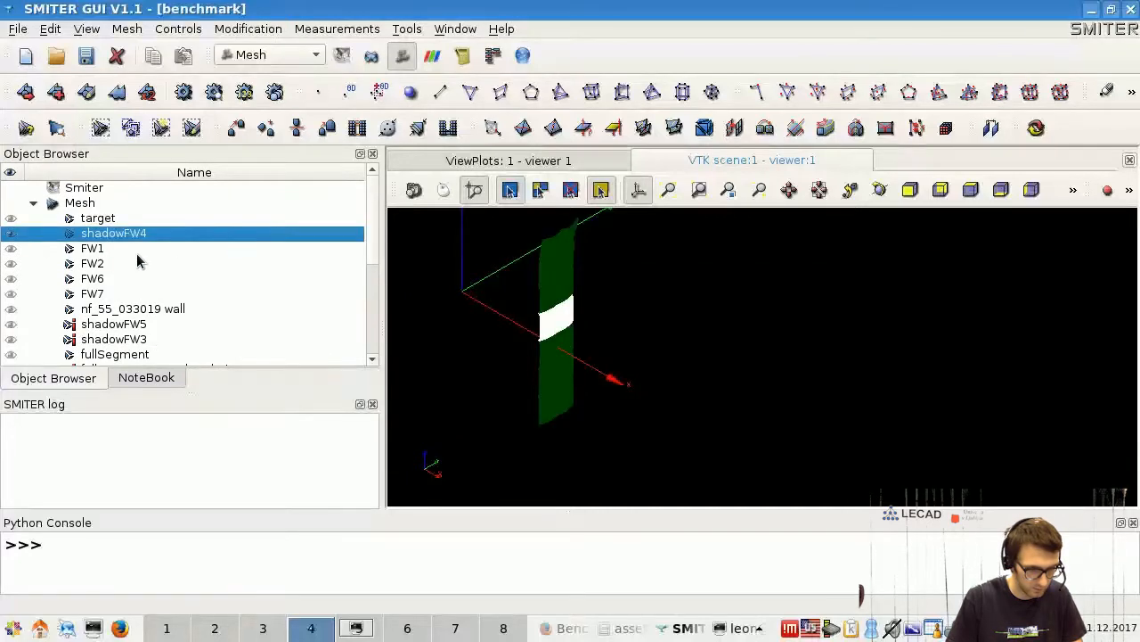
scroll(138, 259, down, 1)
scroll(138, 259, down, 2)
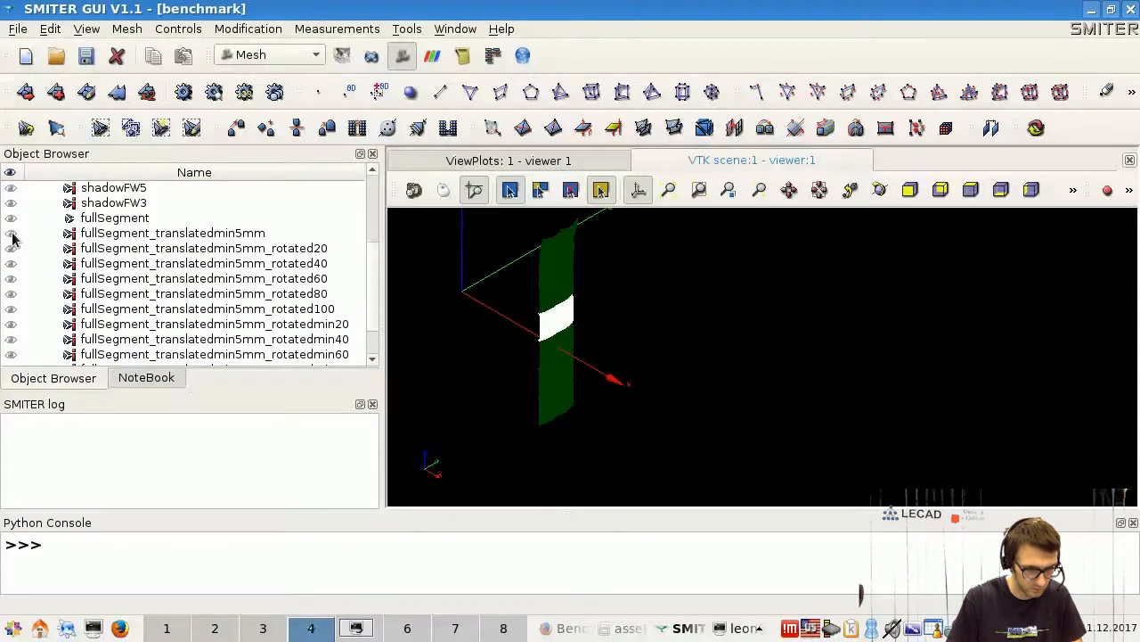
click(12, 236)
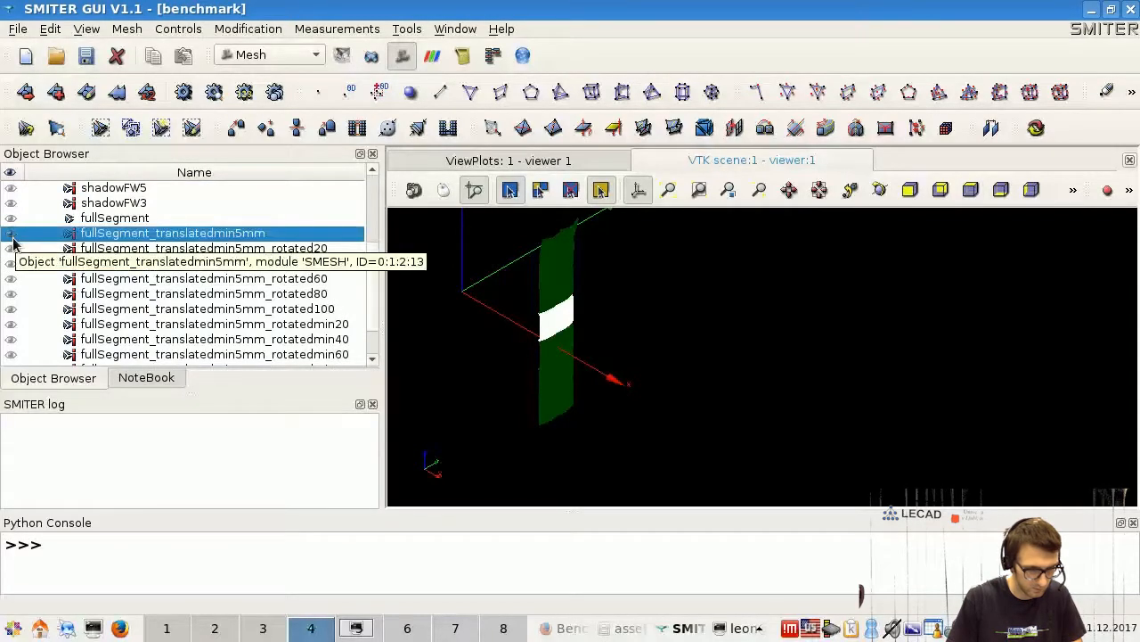
click(11, 250)
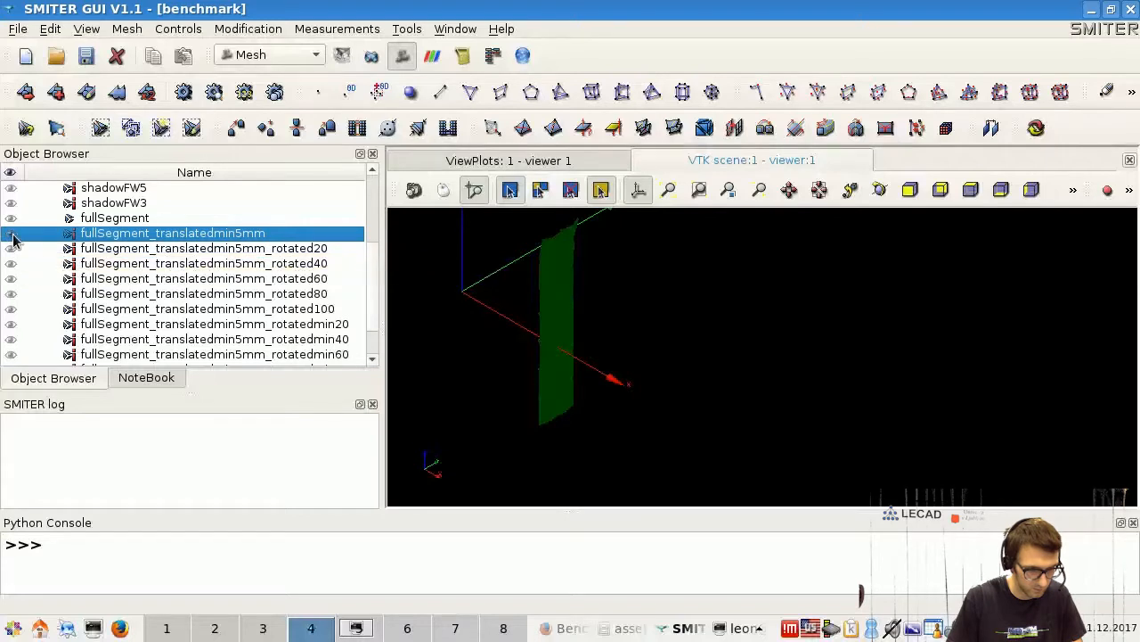
Step: Select segmentNoFW4 and all ten rotated segment meshes, rotated20 through rotatedmin100, and display them in the 3D scene
scroll(12, 243, down, 1)
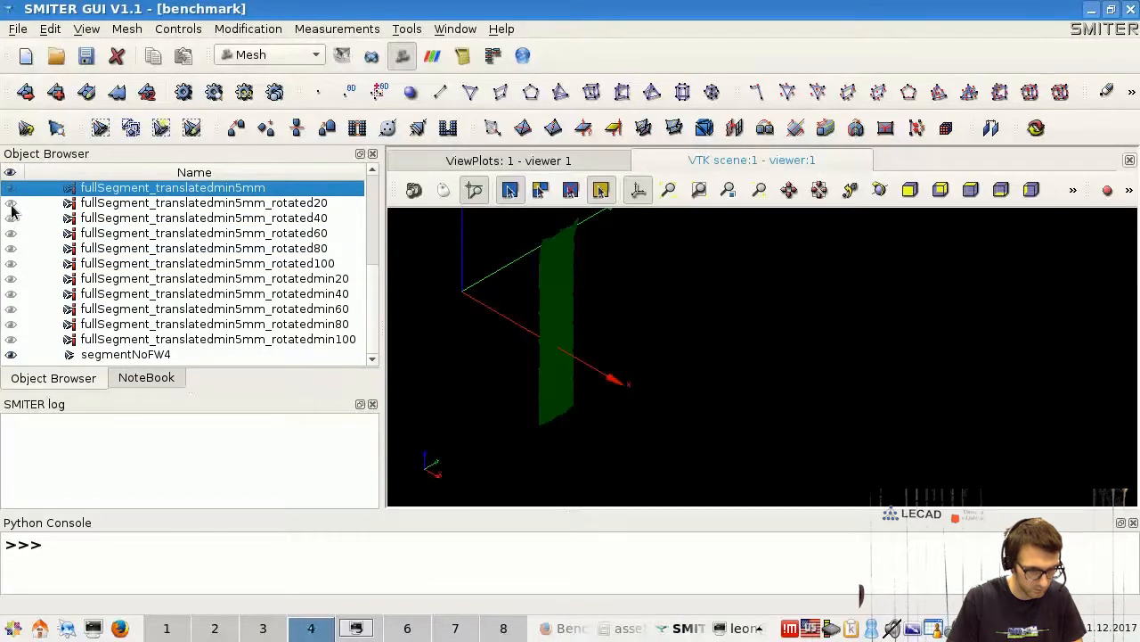
click(85, 358)
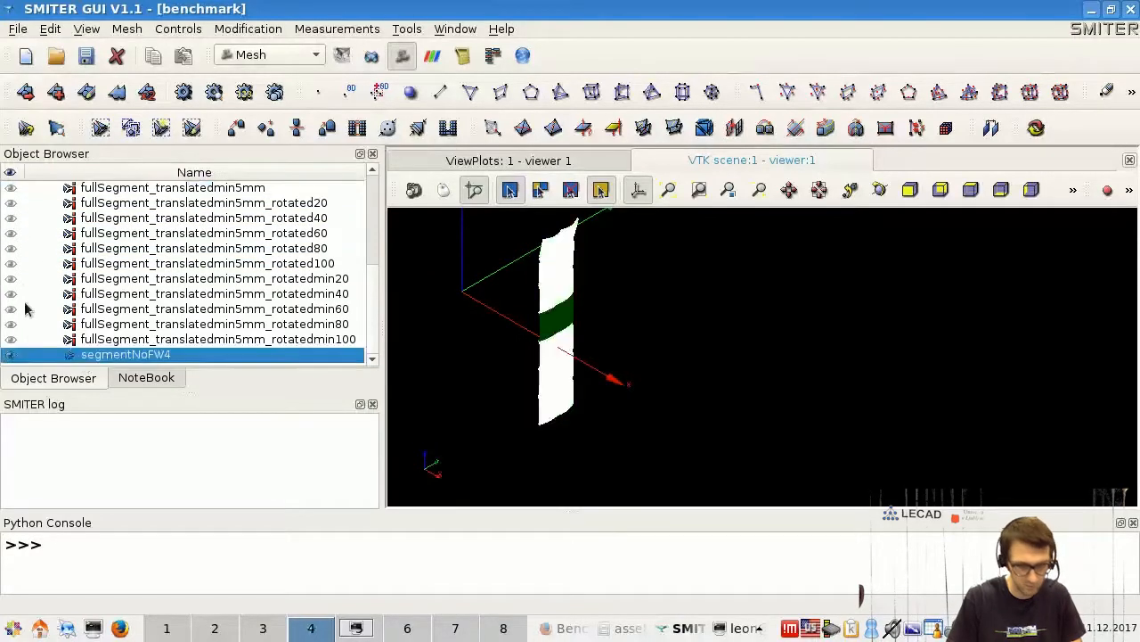
shift+click(11, 203)
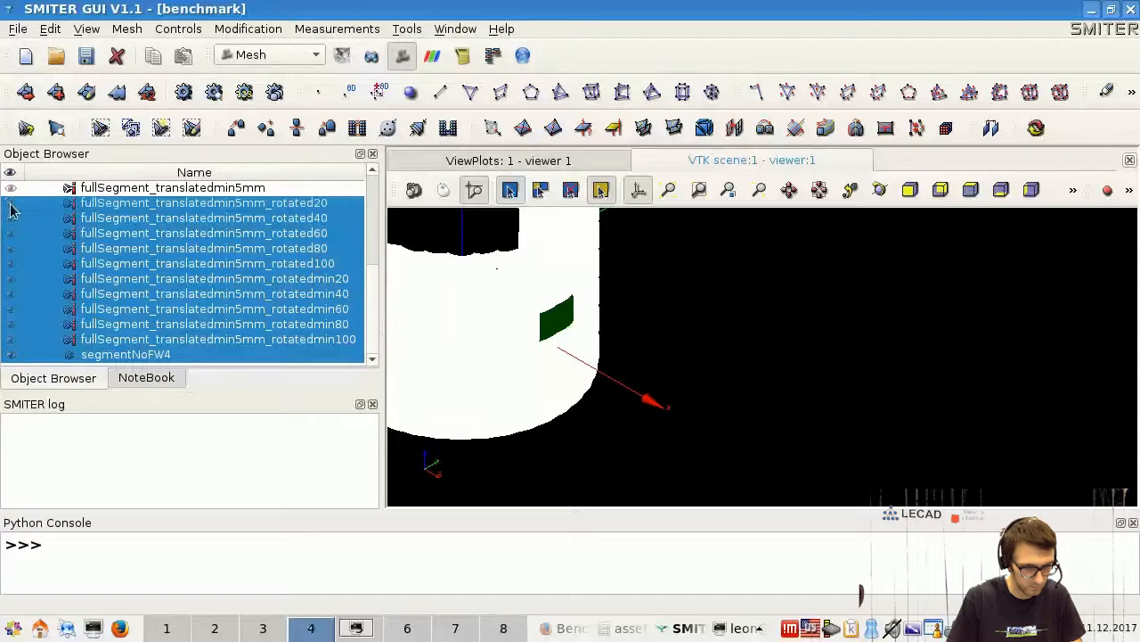
Step: Build a compound mesh named shadow from the ten rotated segments and segmentNoFW4, merging coincident nodes and elements
scroll(99, 221, up, 4)
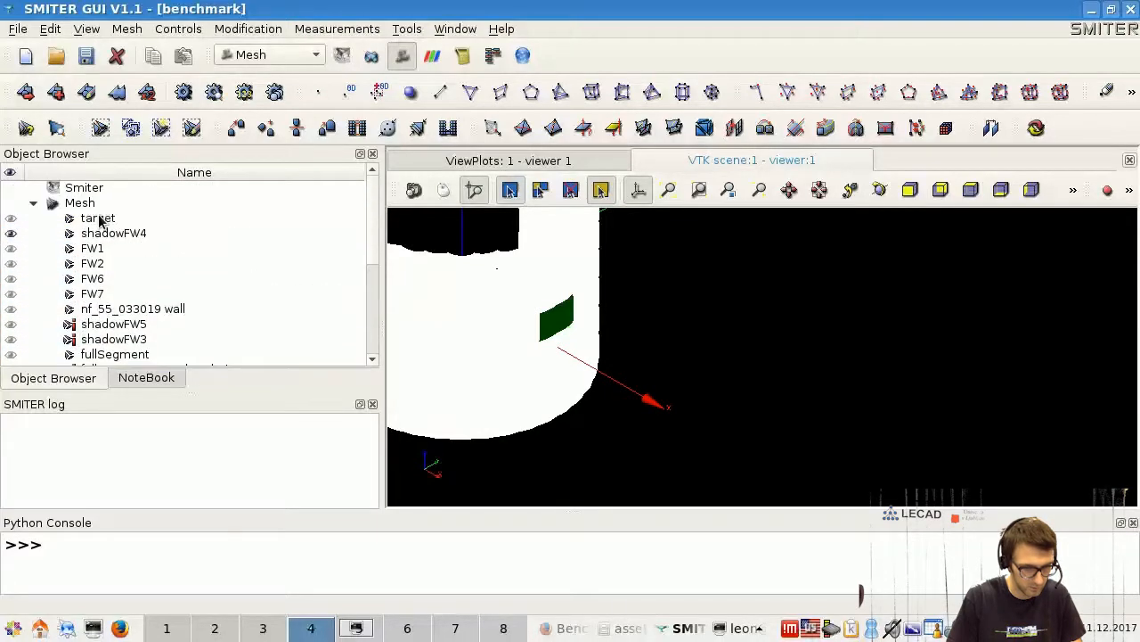
scroll(99, 222, down, 3)
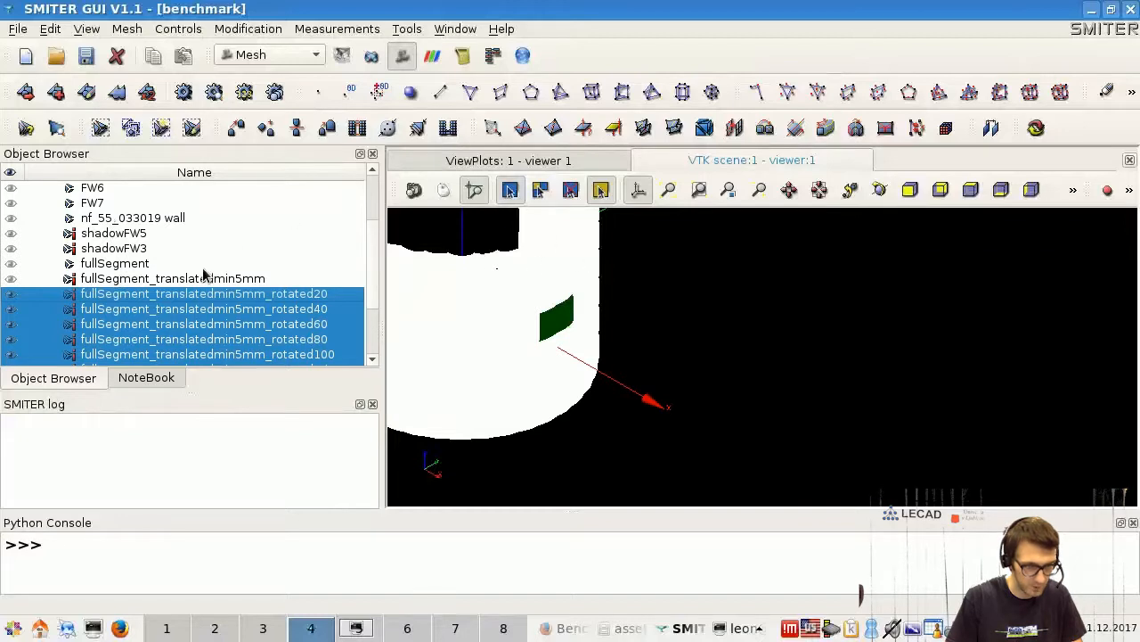
scroll(232, 262, down, 2)
scroll(232, 262, up, 4)
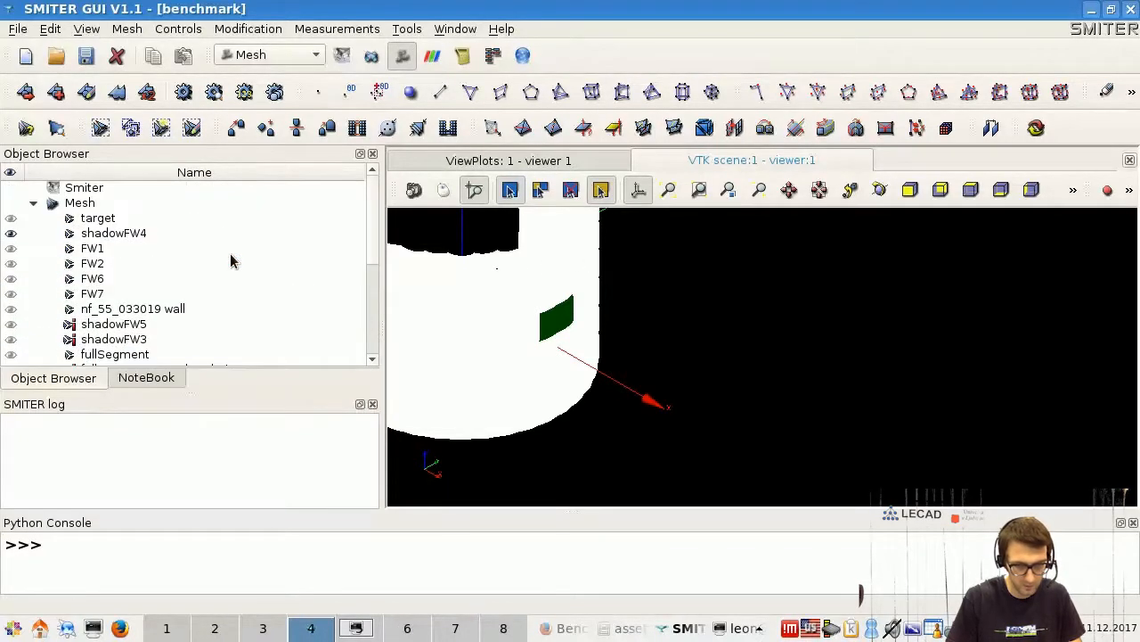
click(128, 29)
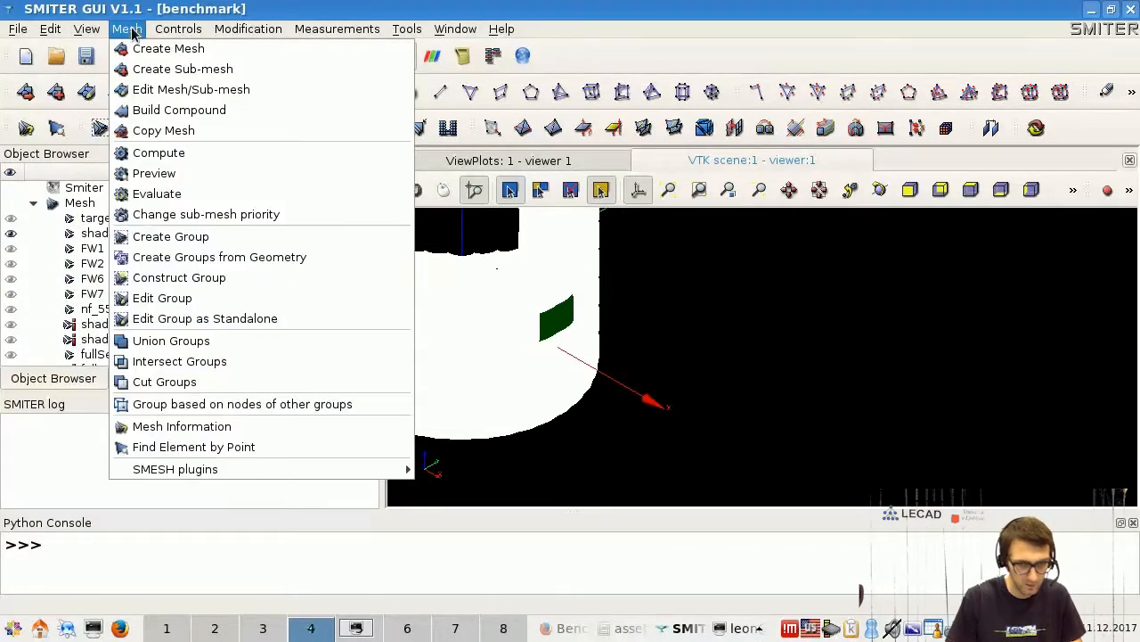
click(203, 111)
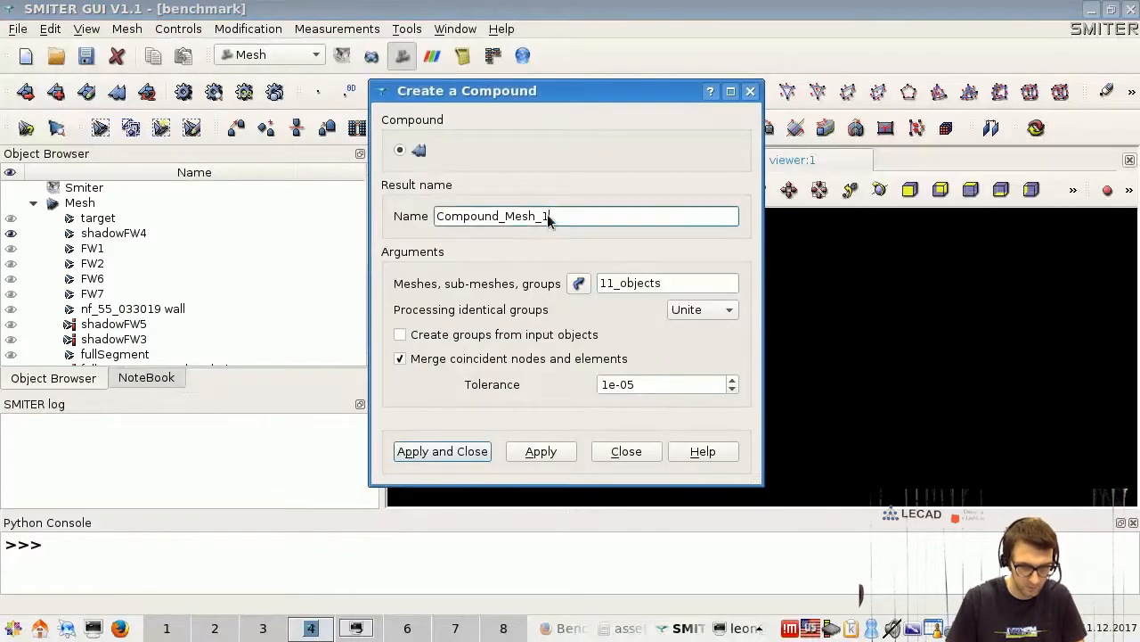
drag(590, 217, 378, 221)
text(shadow)
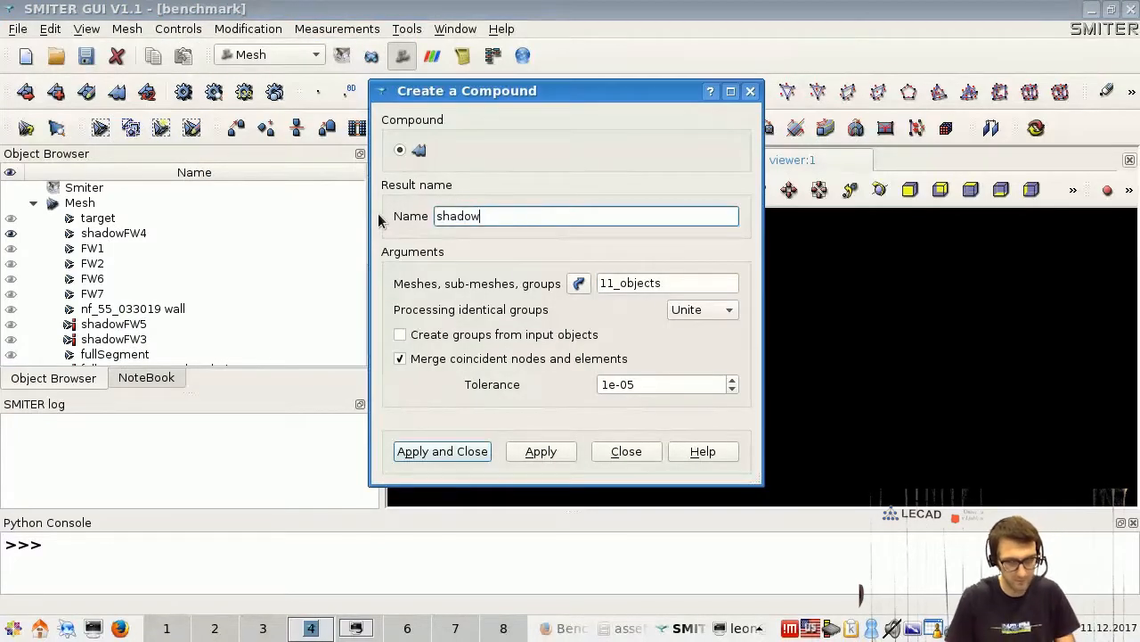
click(461, 452)
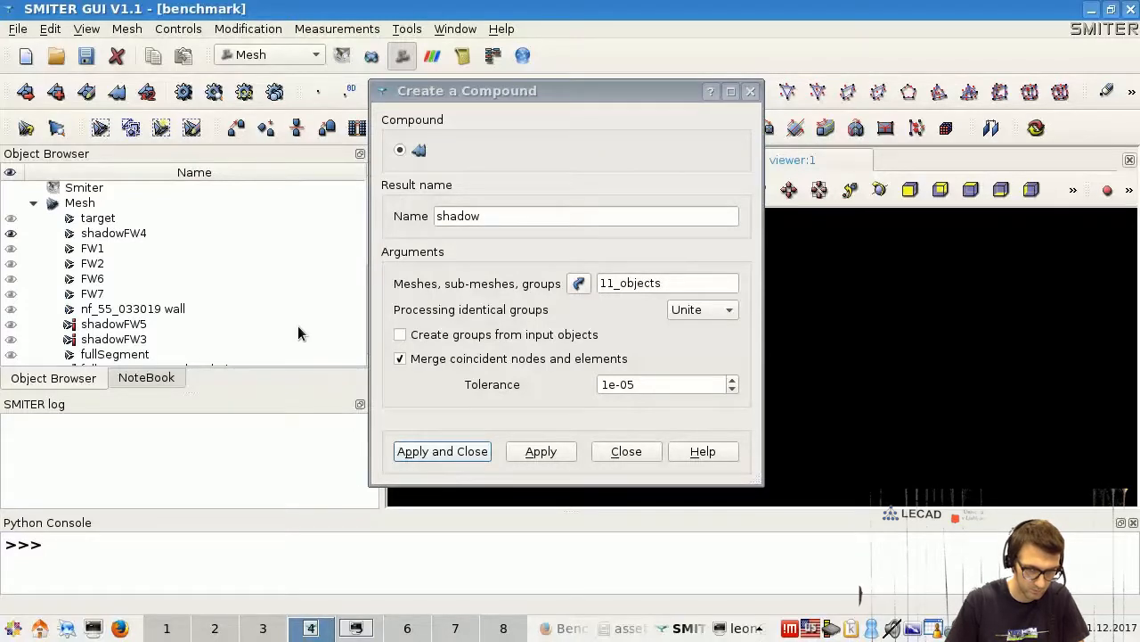
drag(556, 91, 663, 98)
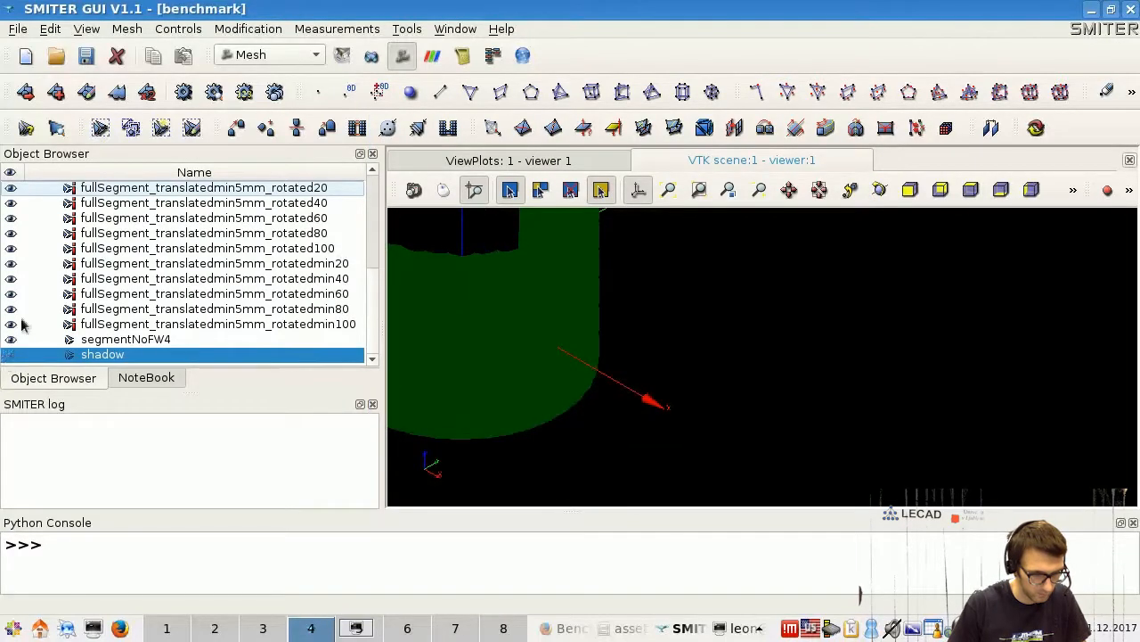
scroll(60, 263, up, 2)
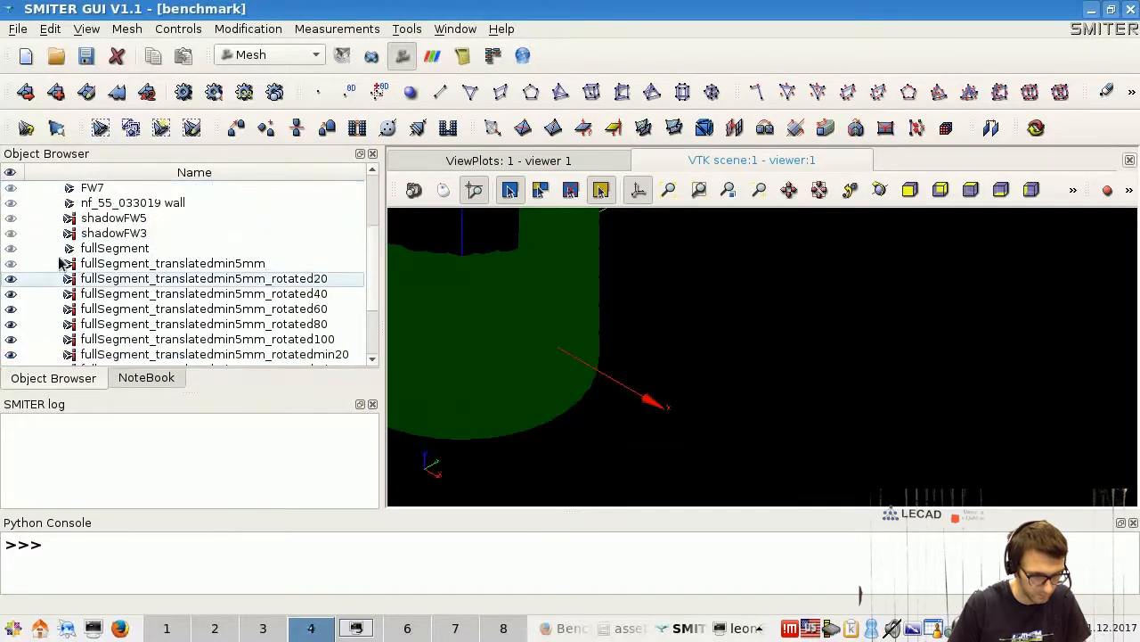
Step: Hide the ten rotated segment meshes, segmentNoFW4 and shadowFW4 in the 3D scene
click(11, 279)
scroll(11, 286, down, 2)
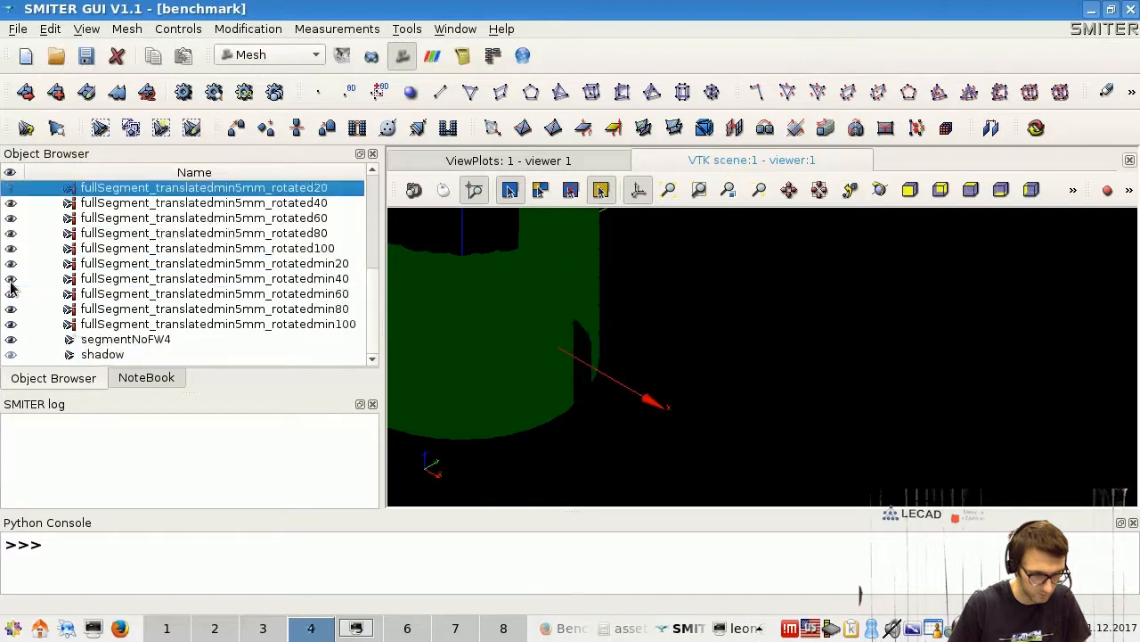
shift+click(11, 339)
scroll(97, 292, up, 4)
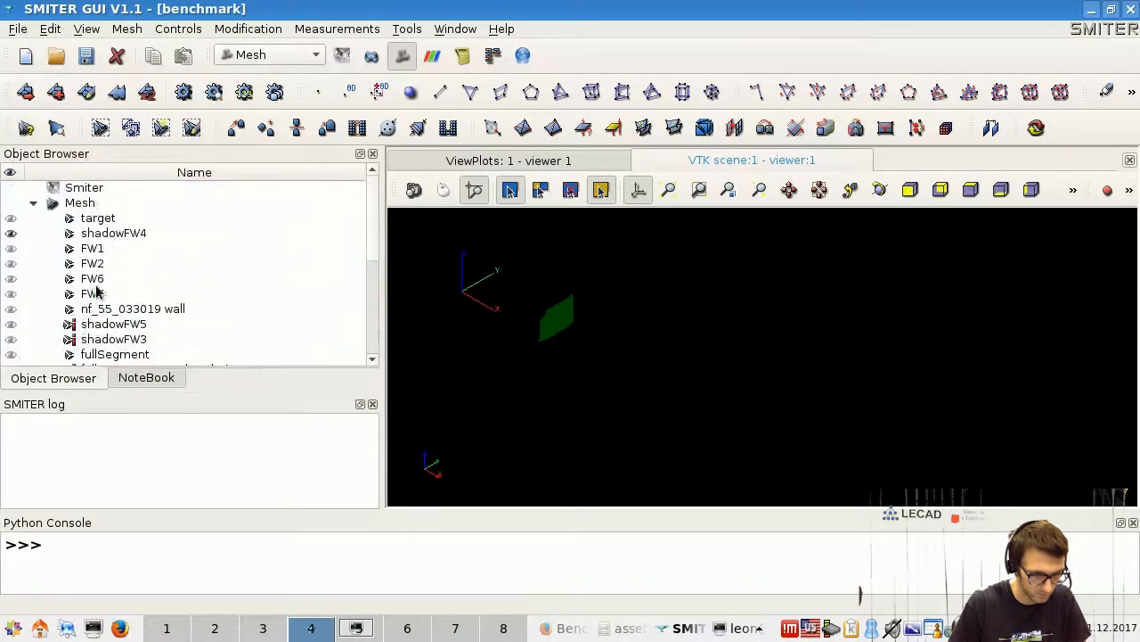
click(10, 232)
scroll(101, 309, down, 4)
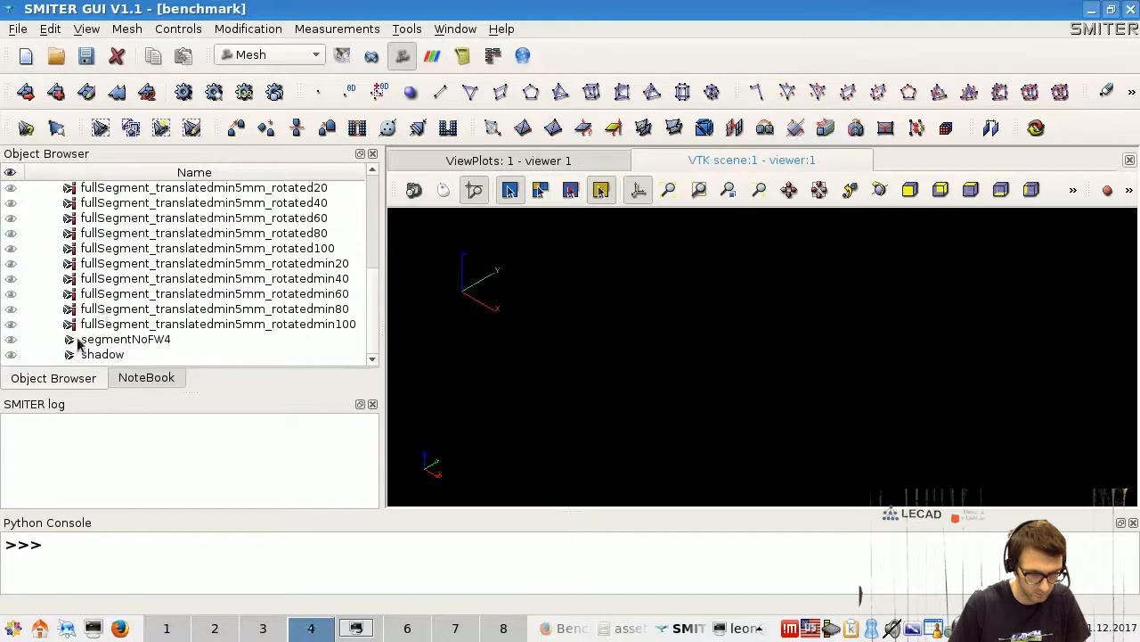
Step: Display the shadow compound mesh alone in the 3D scene and examine the opening left for FW4
click(13, 353)
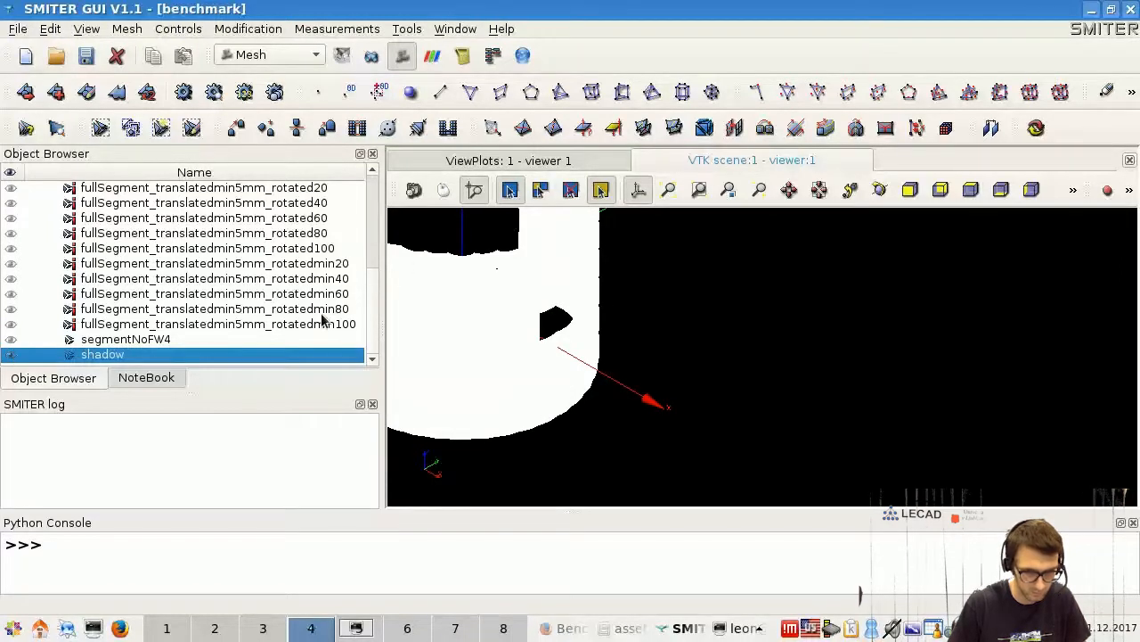
scroll(540, 297, up, 1)
scroll(563, 293, up, 2)
scroll(562, 293, down, 1)
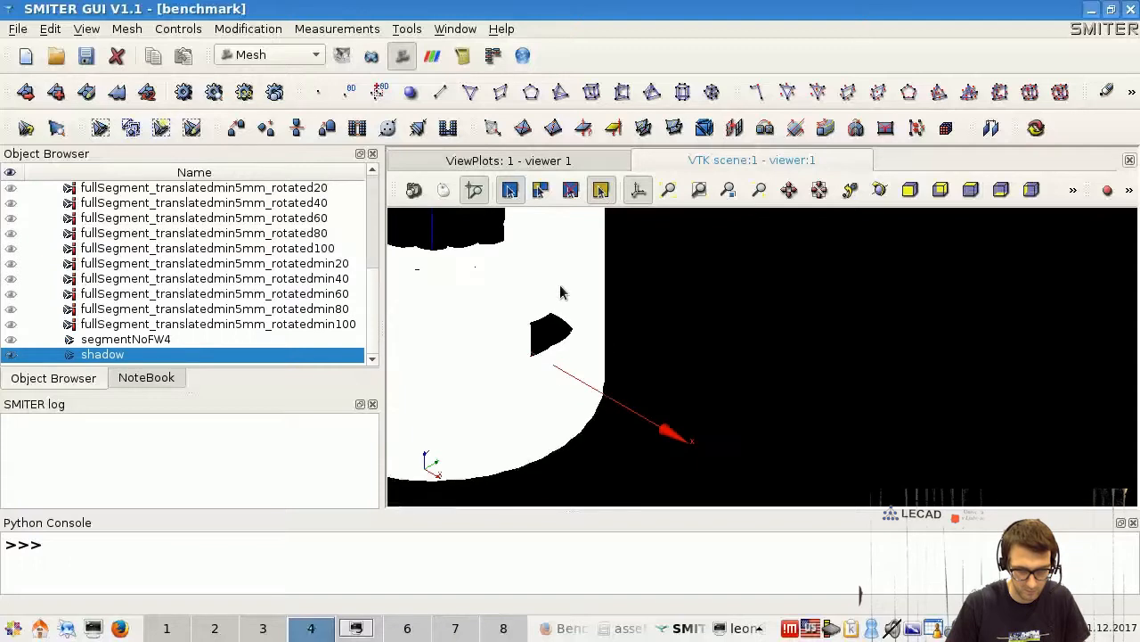
click(790, 190)
drag(630, 303, 779, 319)
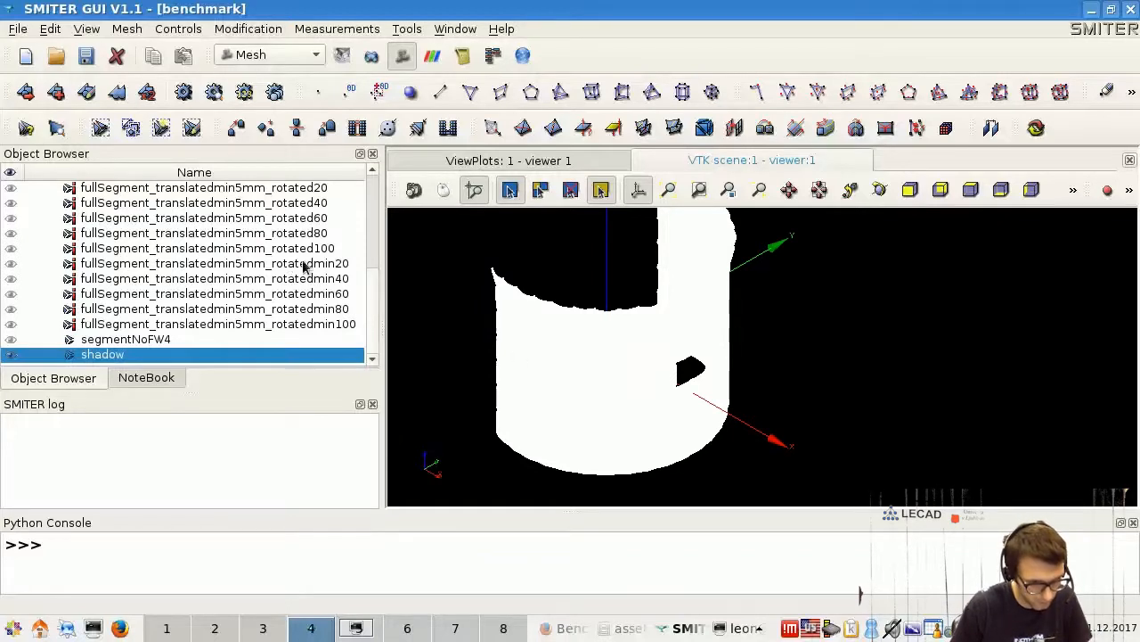
Step: Rename the shadow mesh as shadownoFW4
double_click(138, 353)
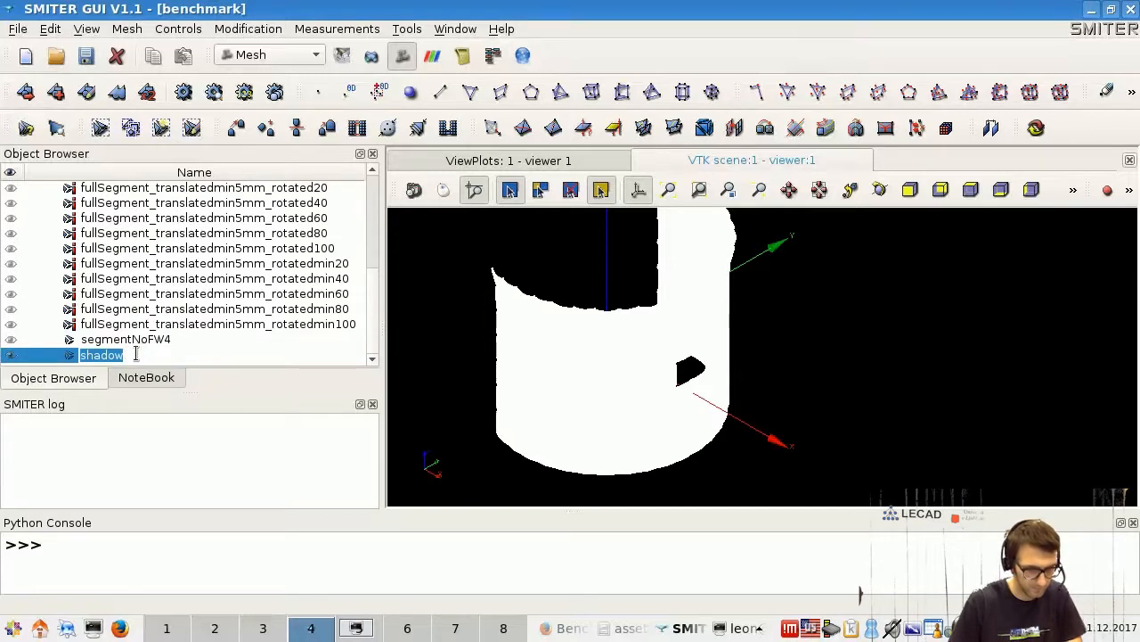
click(136, 354)
text(noFW4)
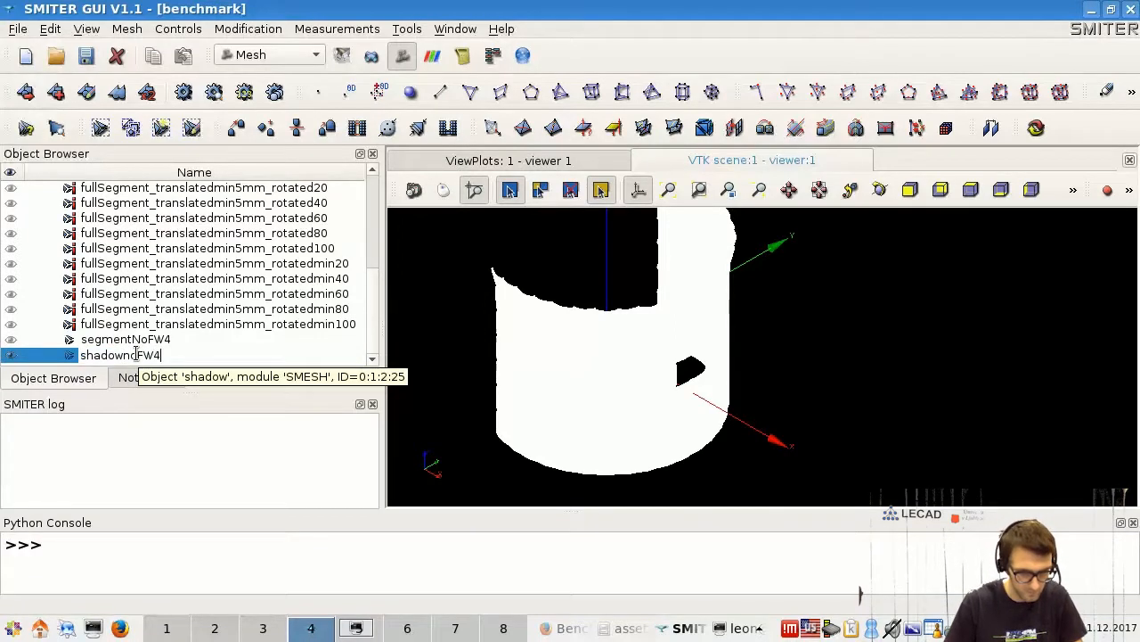
key(Return)
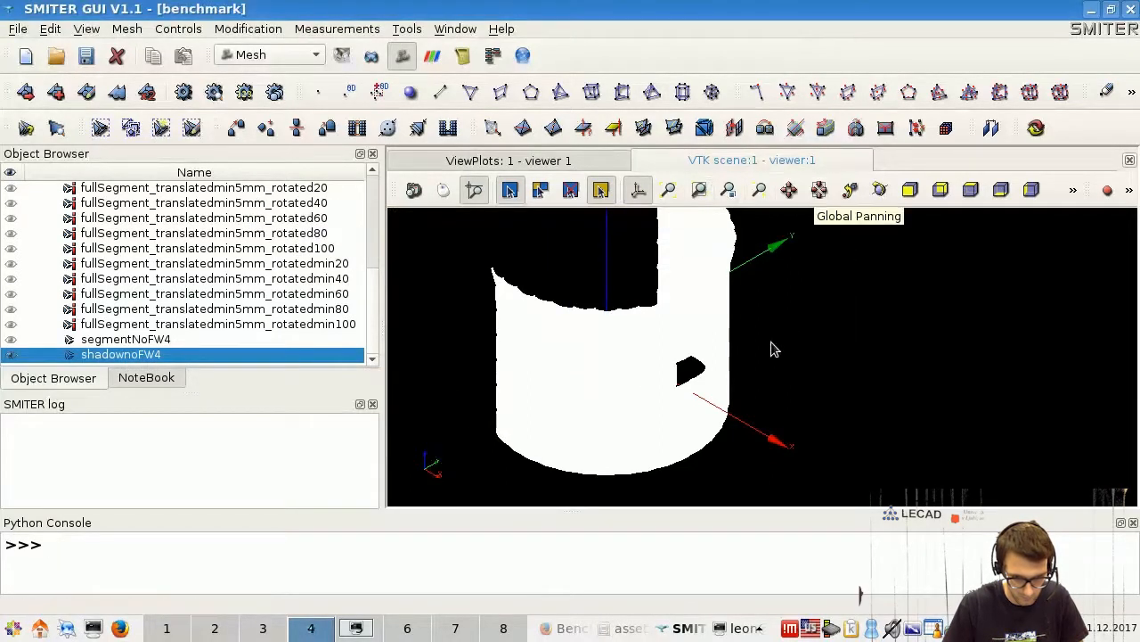
Step: Set up a translation of the whole shadowFW4 mesh with Point 2 X set to -0.1
drag(595, 350, 545, 337)
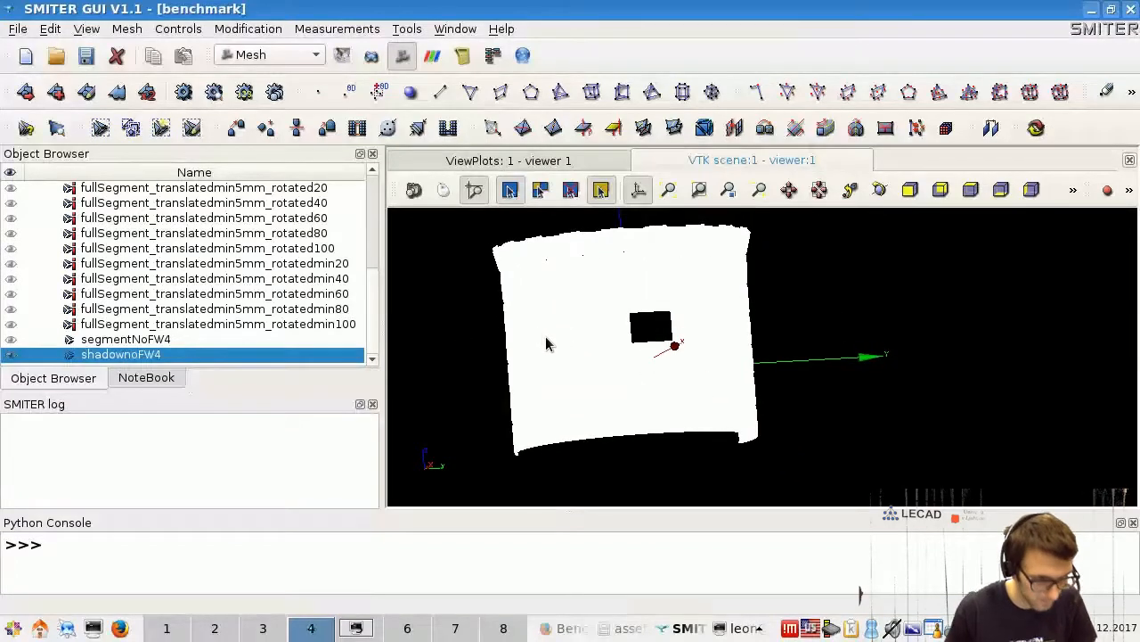
drag(372, 298, 374, 196)
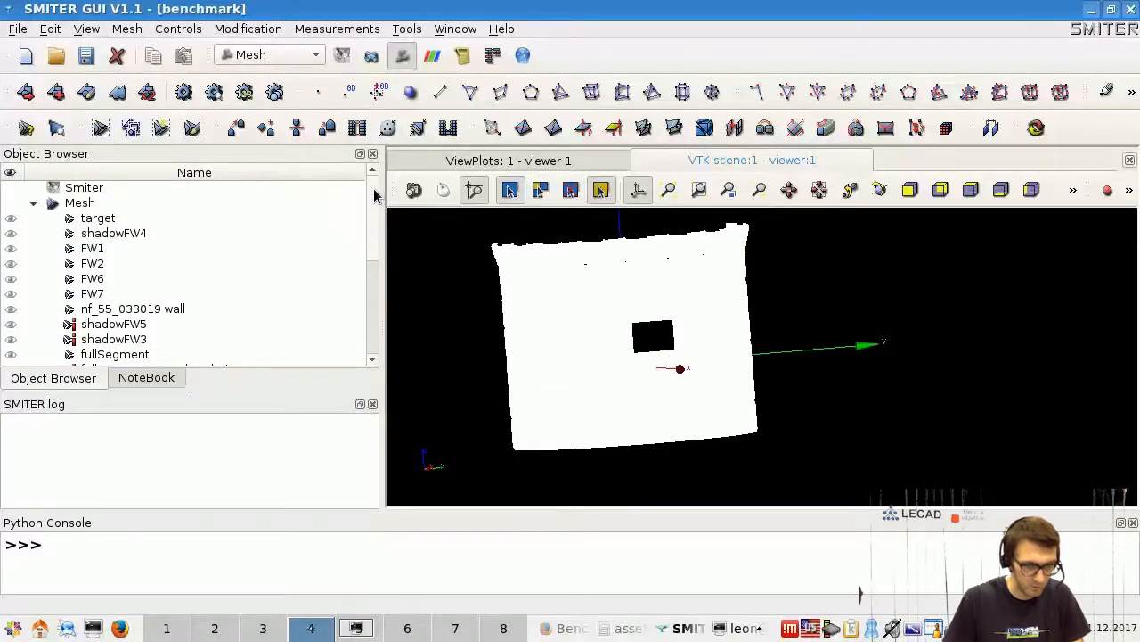
click(145, 234)
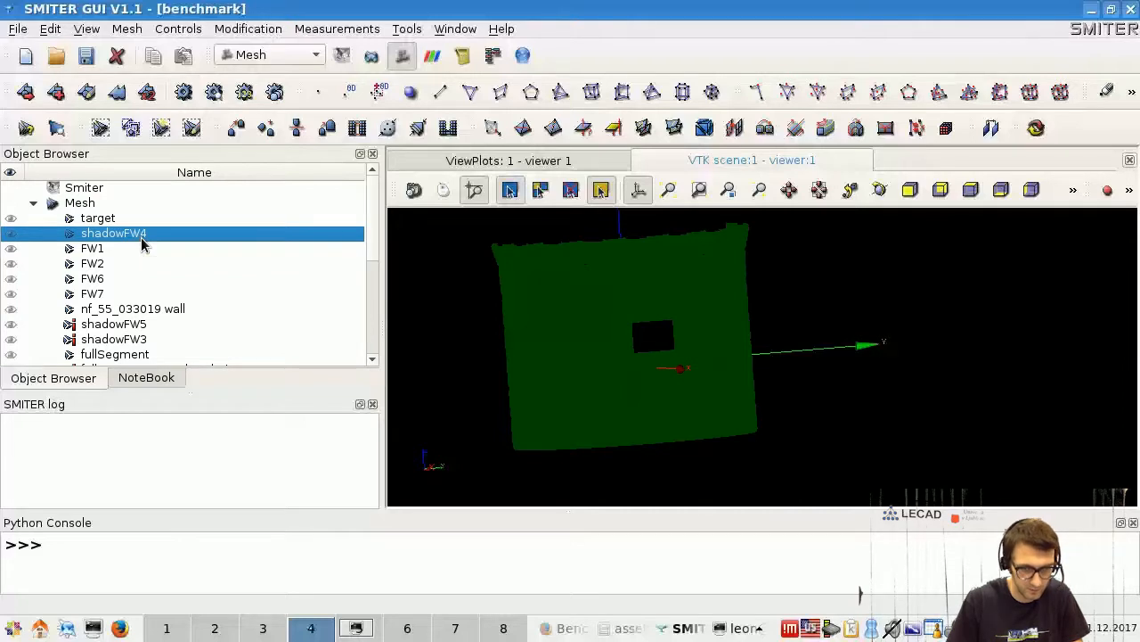
click(262, 30)
mouse_move(308, 90)
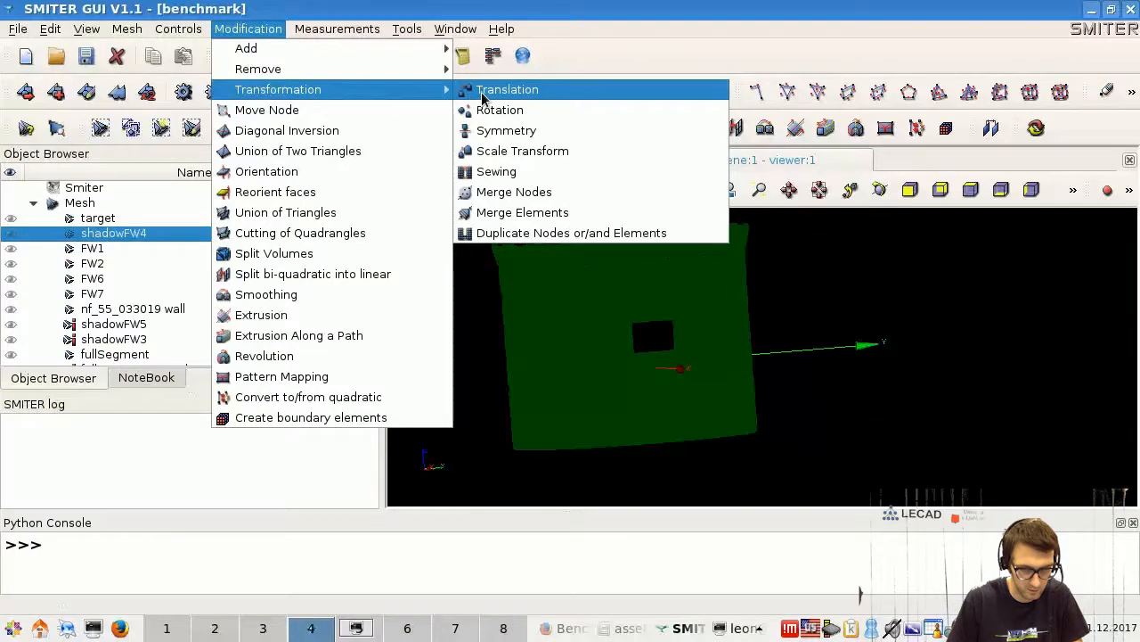
click(555, 90)
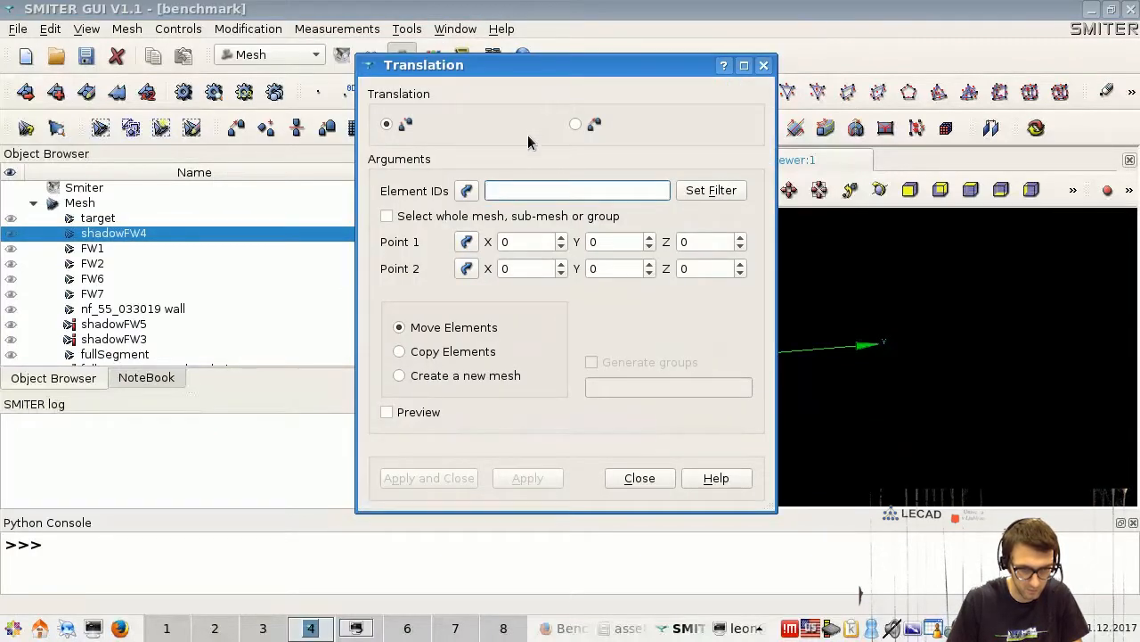
click(387, 219)
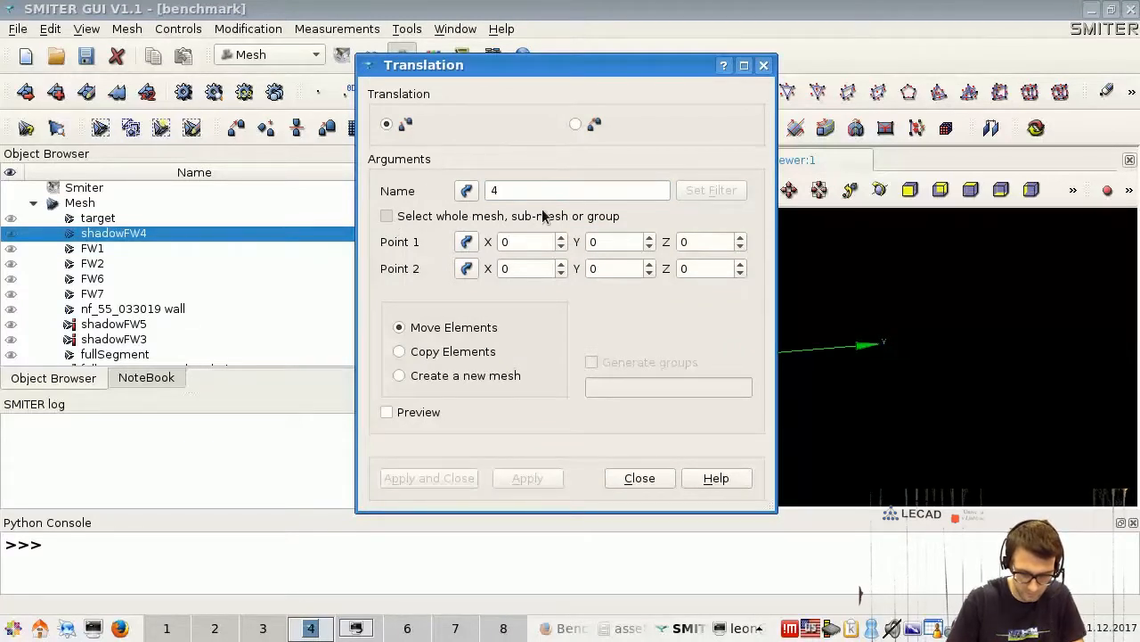
drag(526, 268, 495, 273)
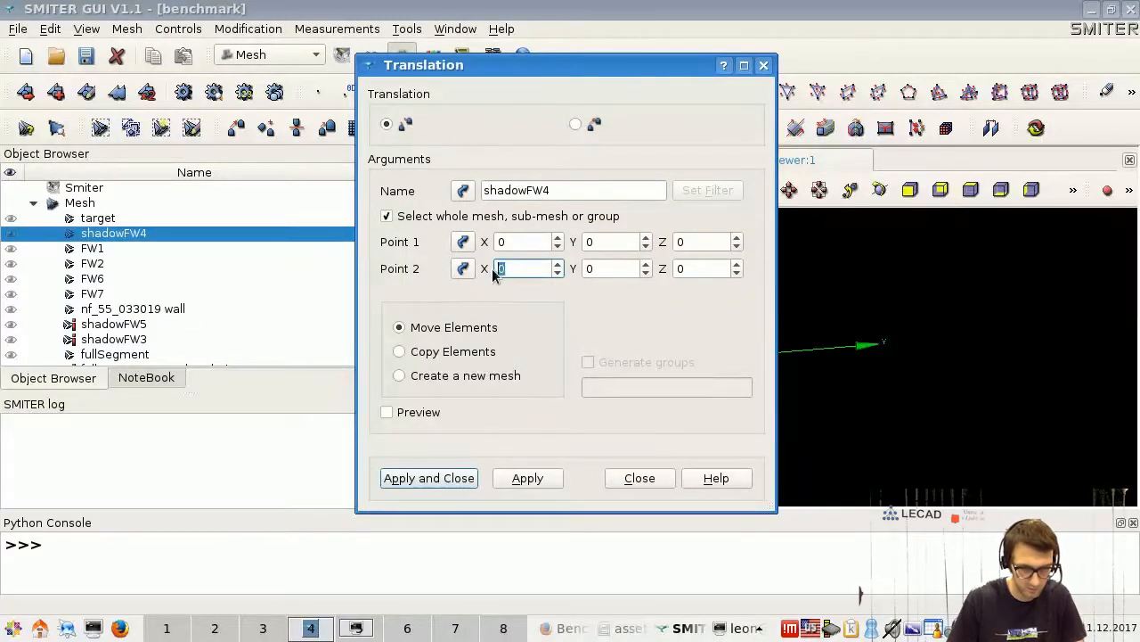
text(-0.1)
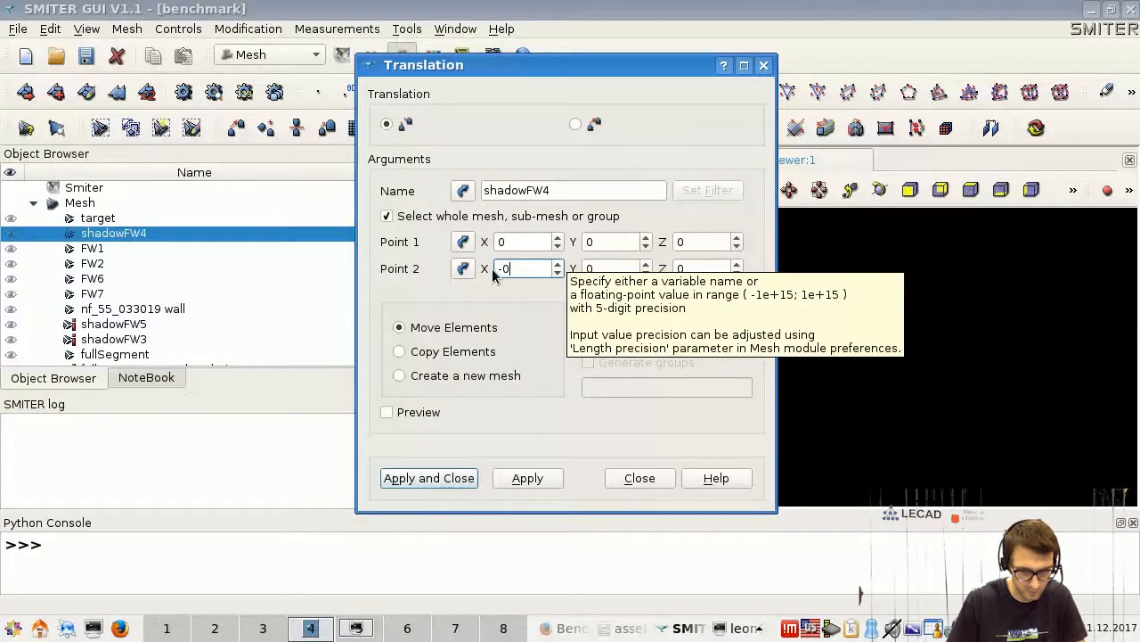
Step: Create the translated result as a new mesh named shadowFW4_translatedmin0_1 and apply the translation
click(406, 376)
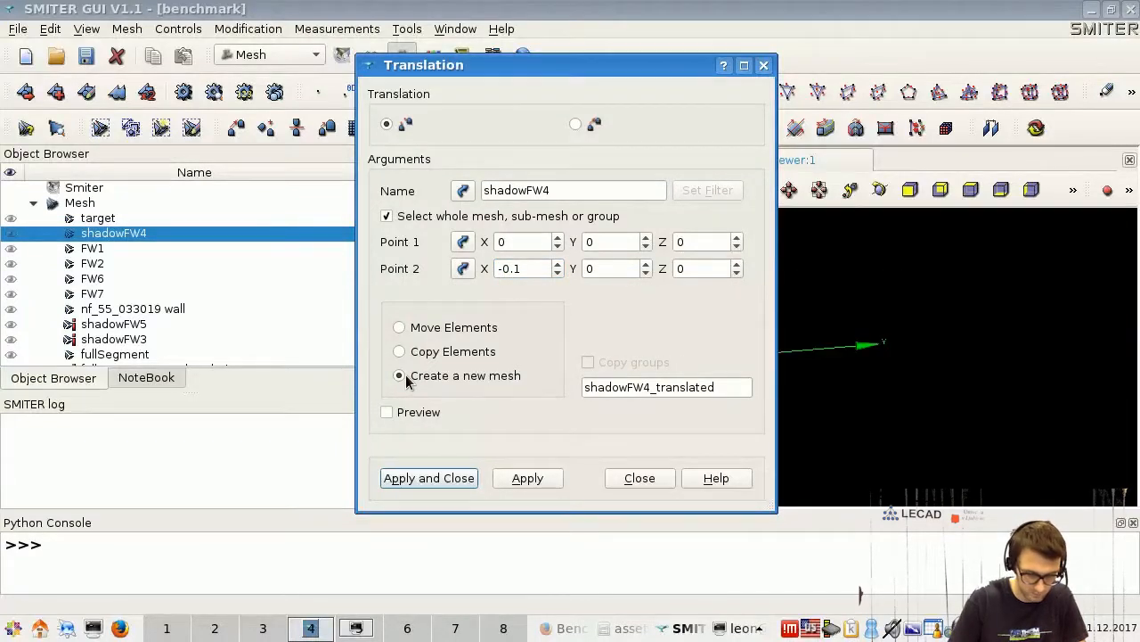
click(727, 393)
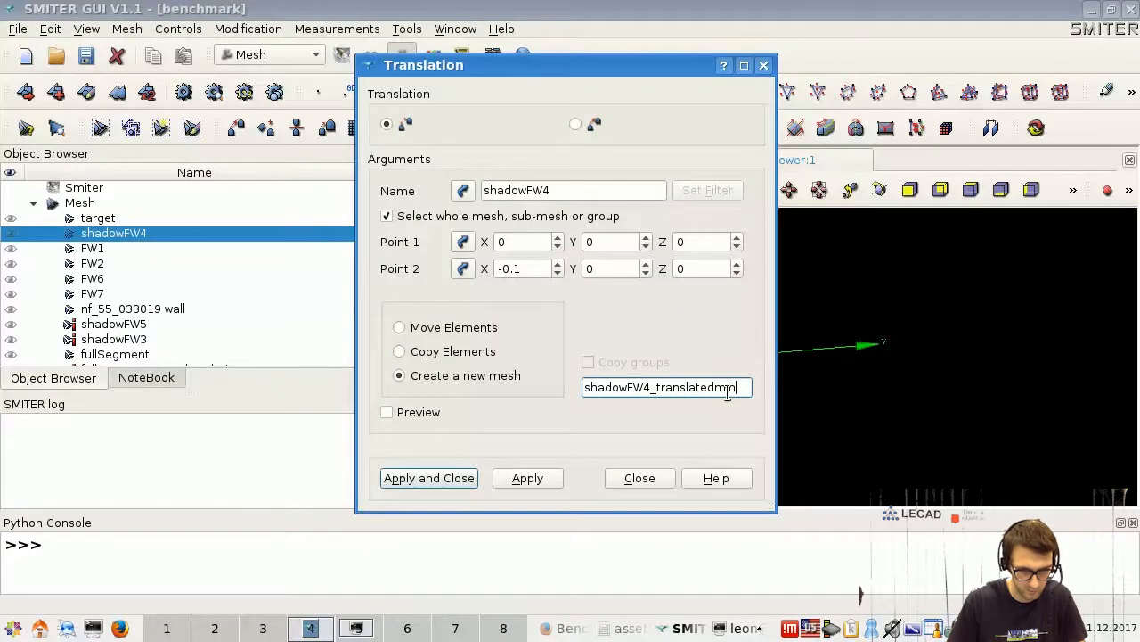
text(min0_1)
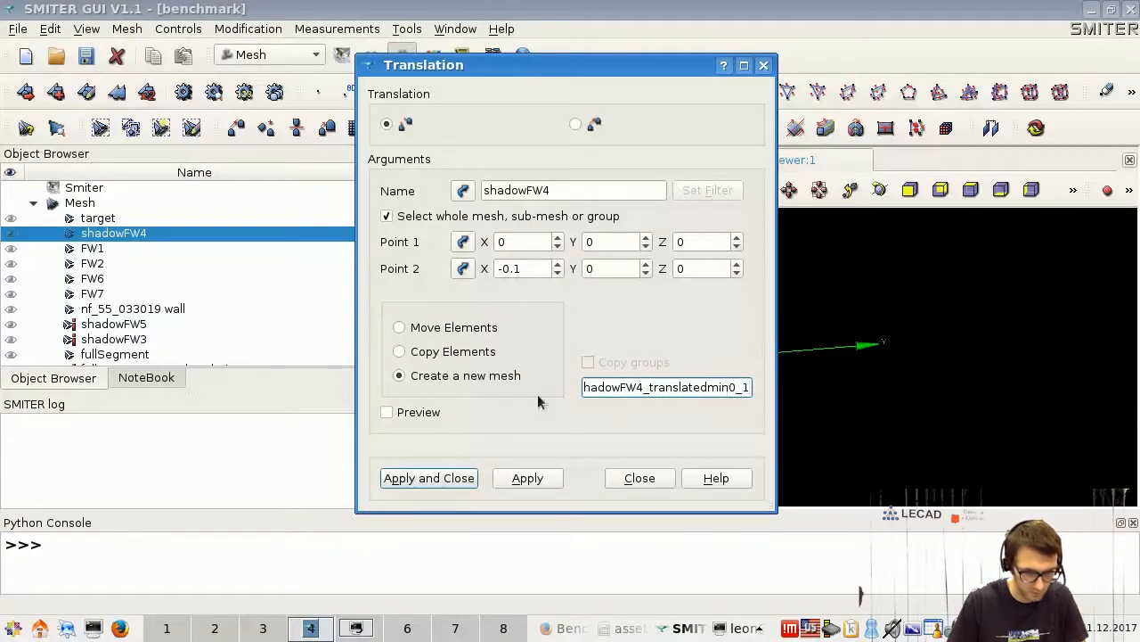
drag(548, 65, 329, 59)
click(239, 473)
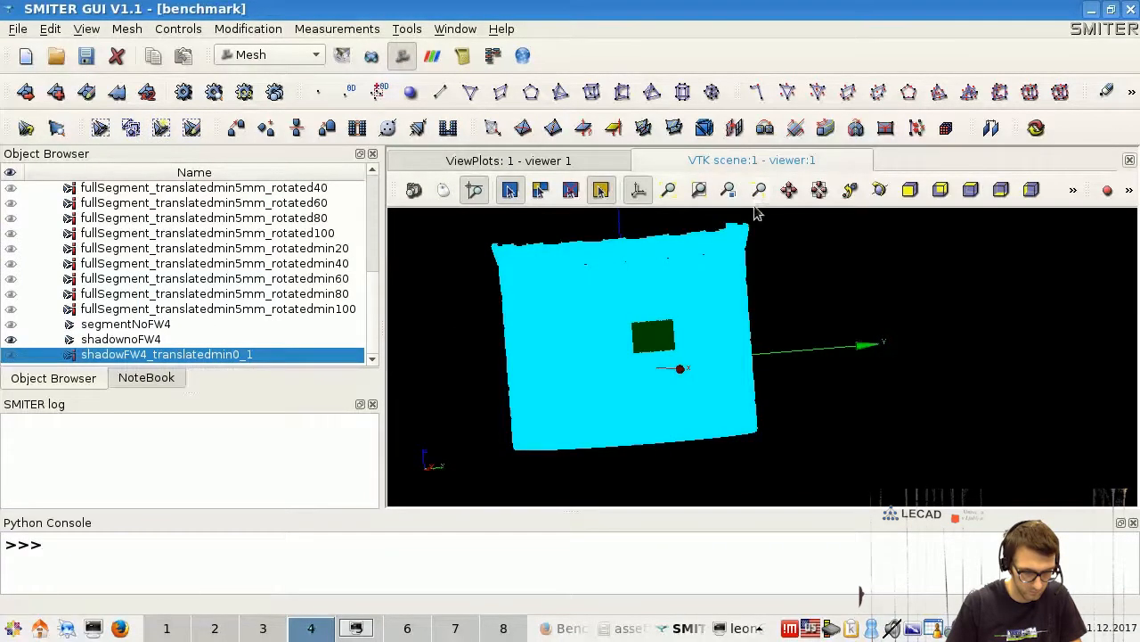
Step: Toggle the display of shadowFW4_translatedmin0_1 and examine up close how it sits in the opening of shadownoFW4
click(10, 354)
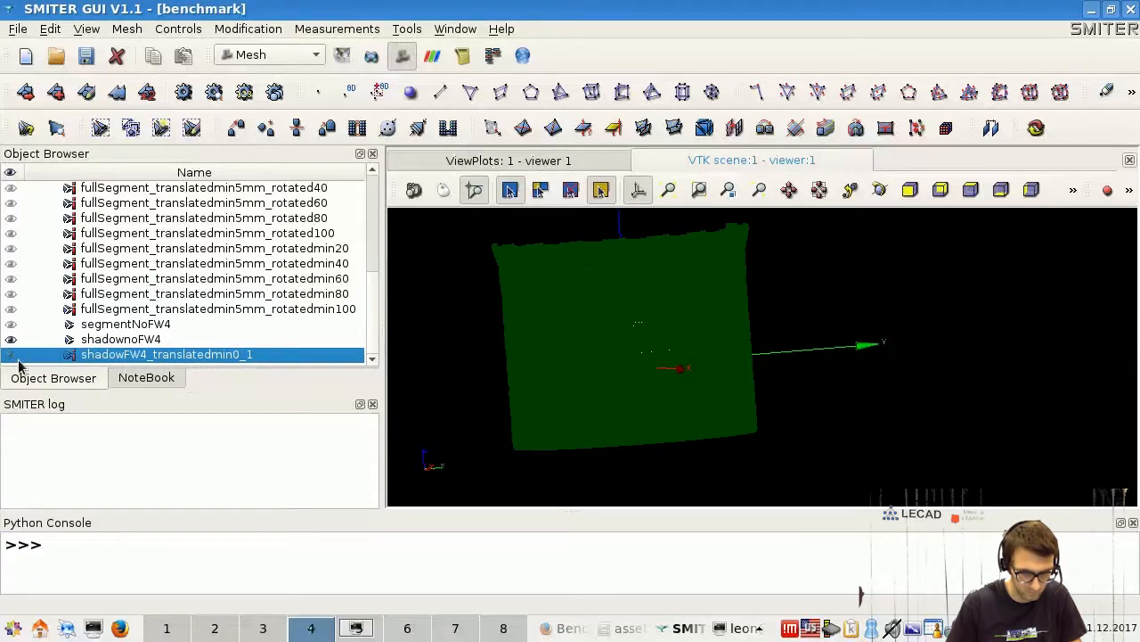
click(10, 354)
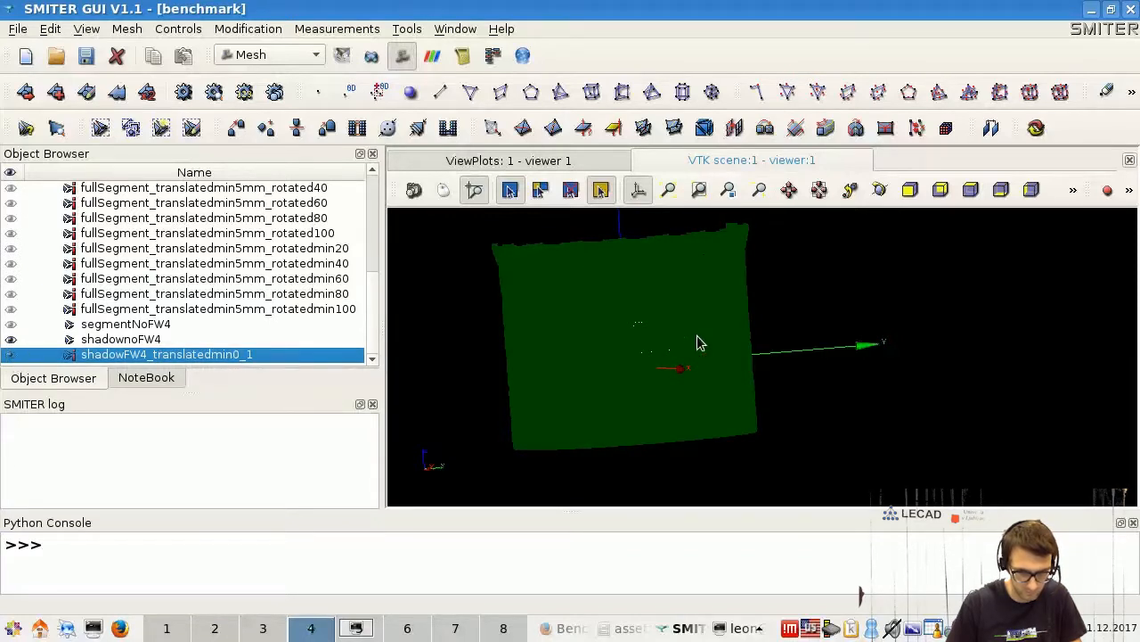
scroll(697, 335, up, 10)
scroll(550, 325, down, 2)
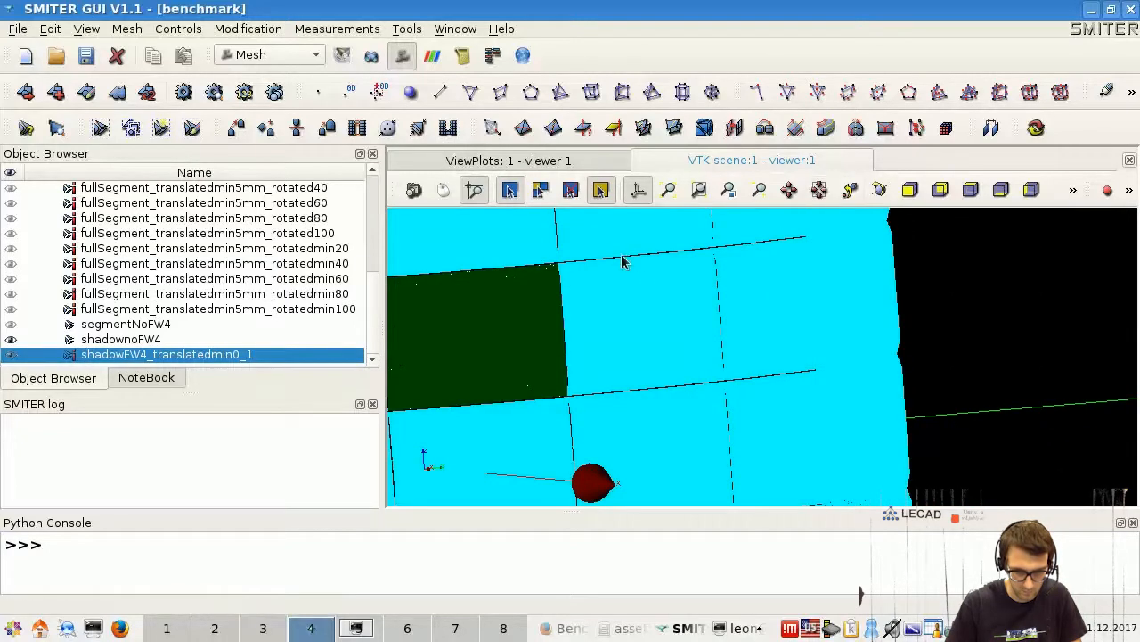
key(r)
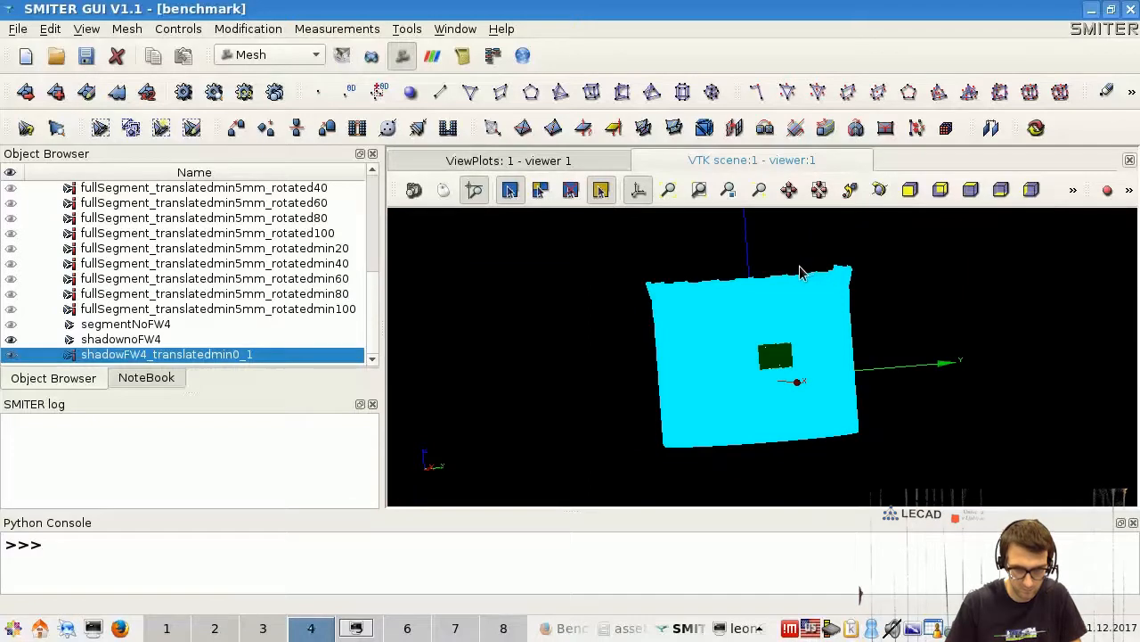
scroll(808, 303, up, 5)
scroll(818, 371, down, 5)
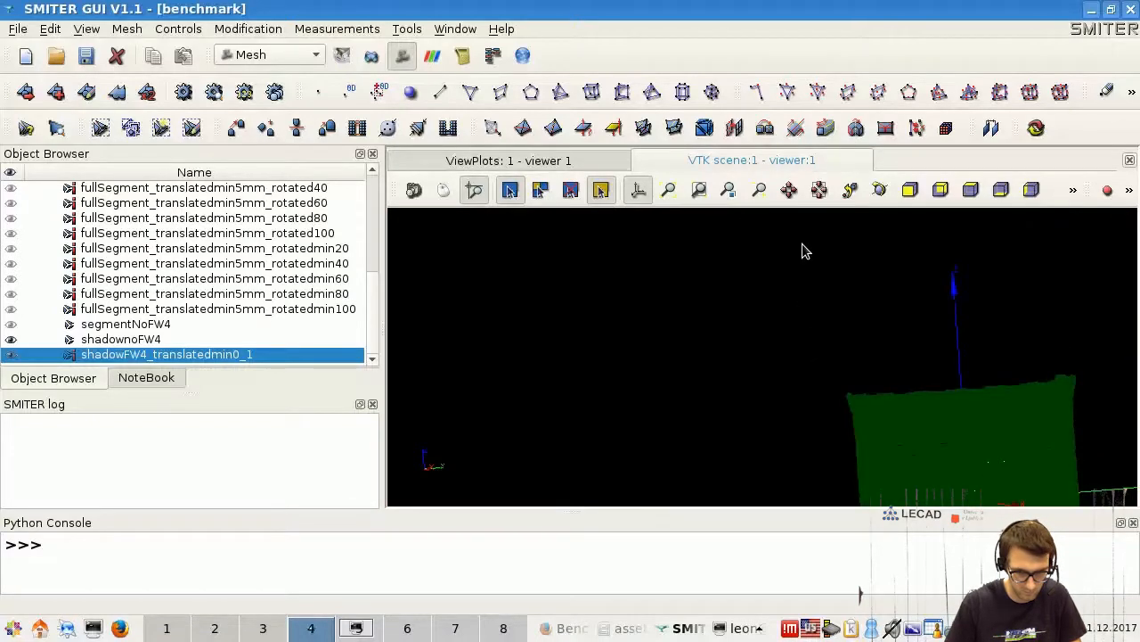
click(819, 189)
click(794, 194)
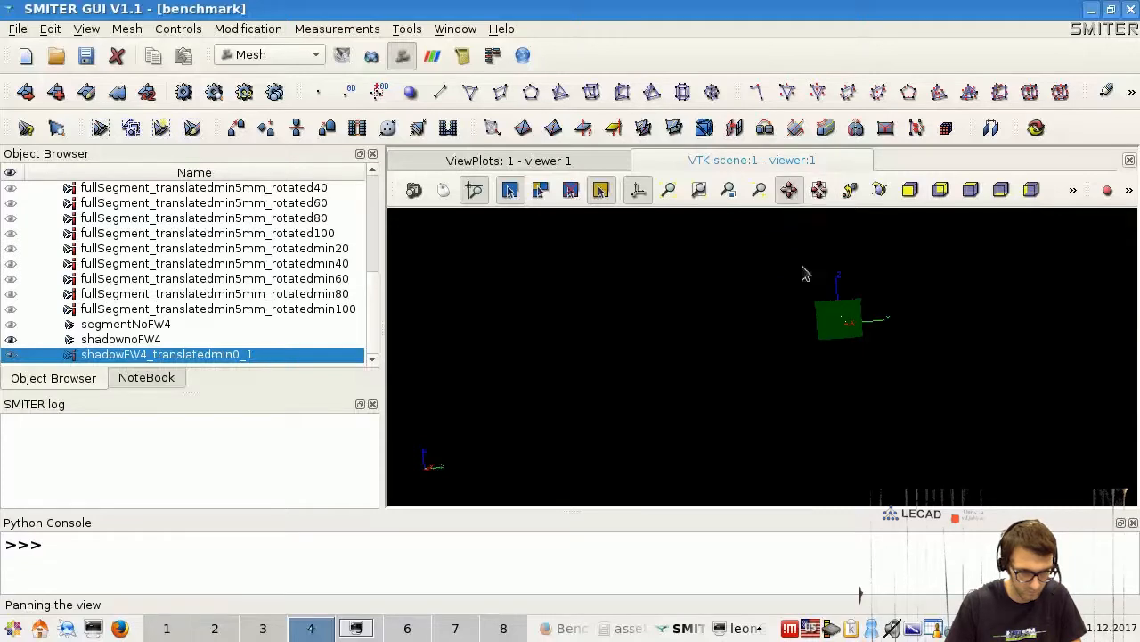
drag(651, 342, 624, 343)
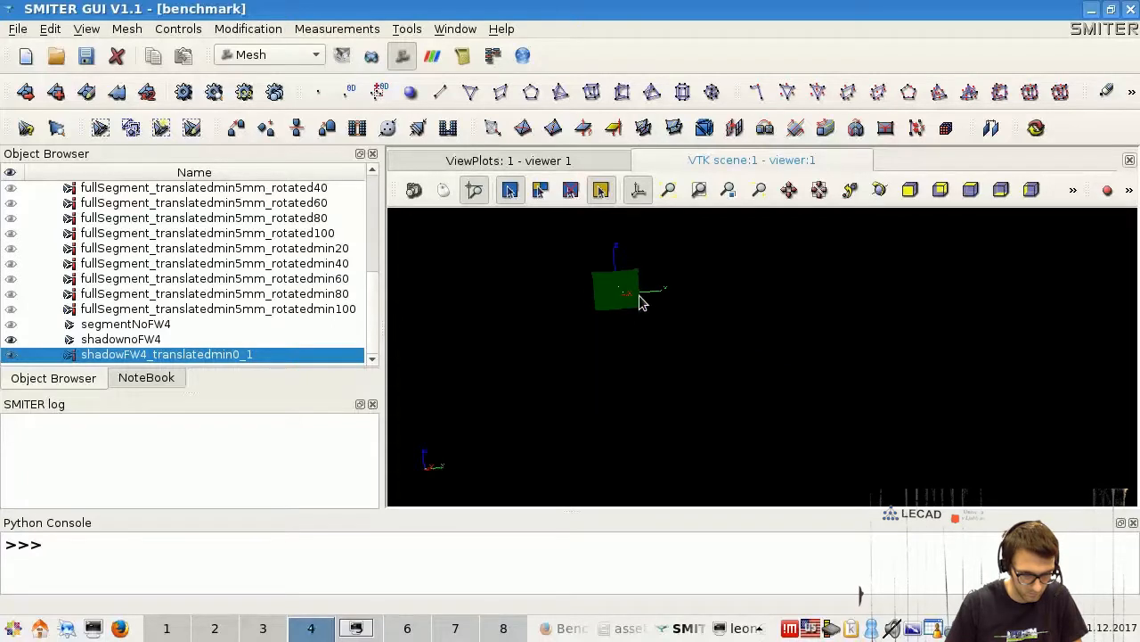
scroll(641, 303, up, 5)
Step: Compare the scene with and without shadowFW4_translatedmin0_1, examining the FW4 opening from an oblique angle
click(12, 355)
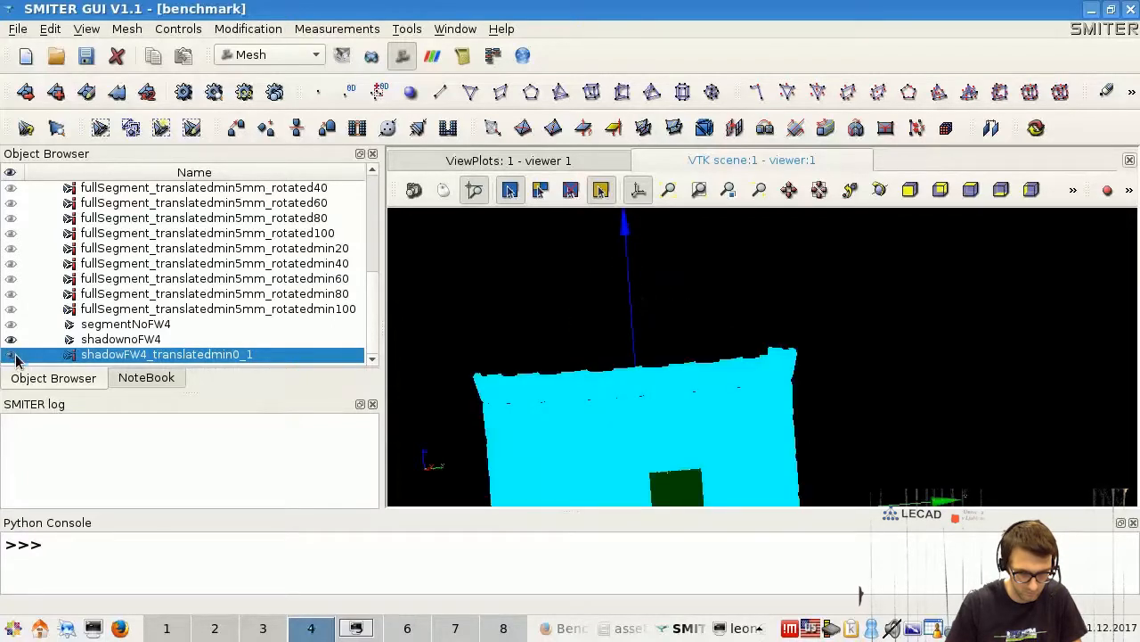
click(11, 355)
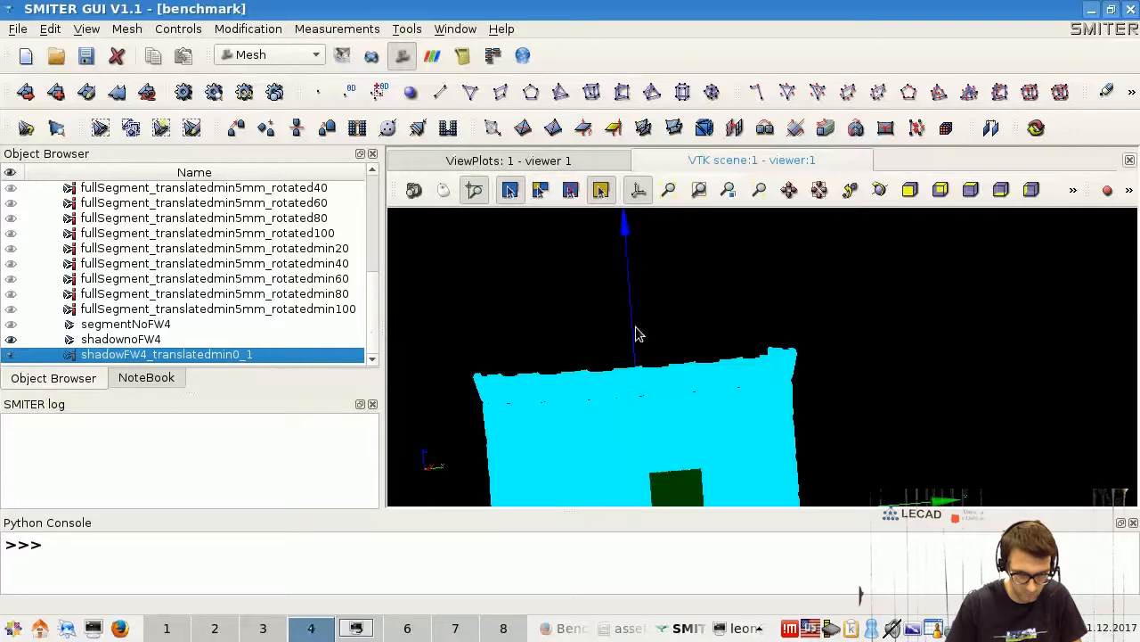
scroll(639, 280, down, 2)
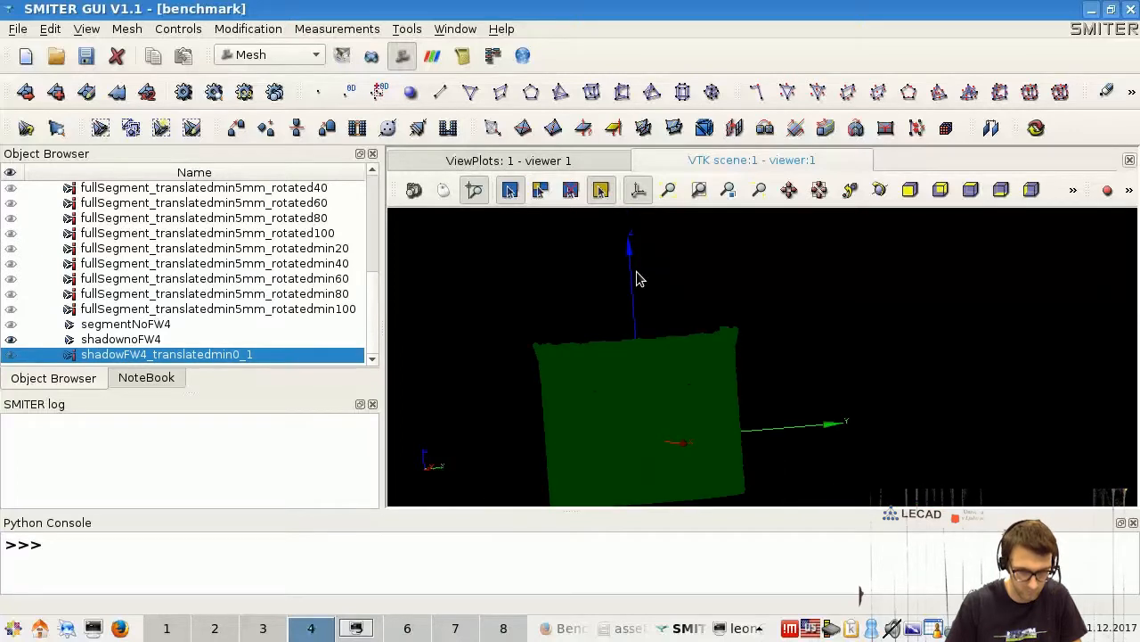
scroll(659, 316, down, 2)
click(884, 184)
click(593, 365)
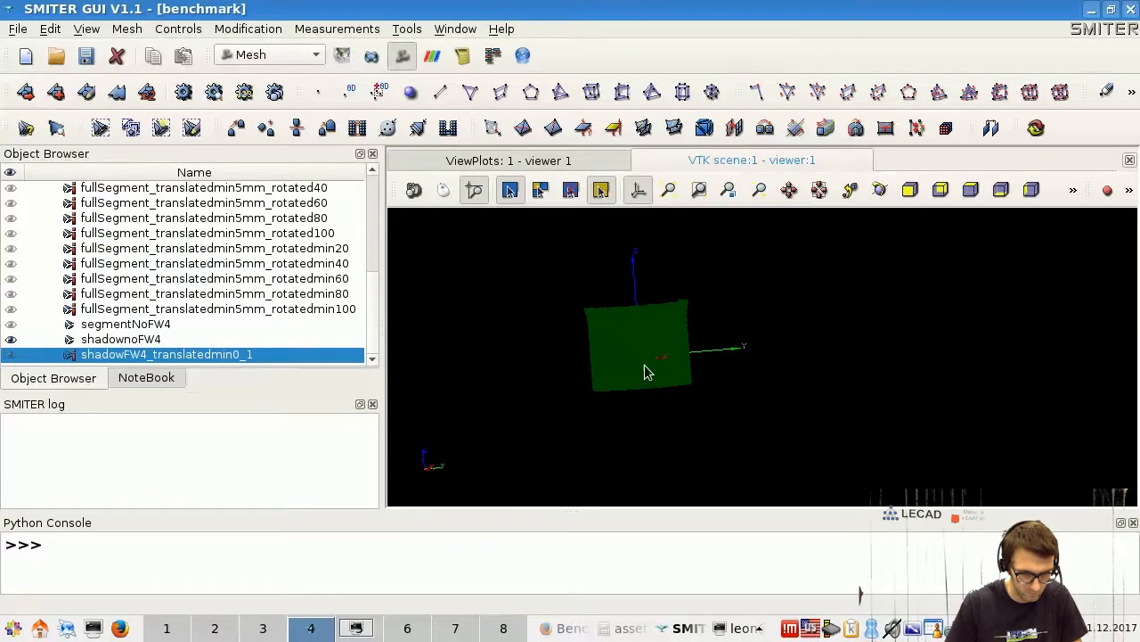
mouse_move(680, 396)
mouse_down()
mouse_move(698, 405)
mouse_move(669, 392)
mouse_move(673, 381)
mouse_up()
scroll(673, 387, up, 9)
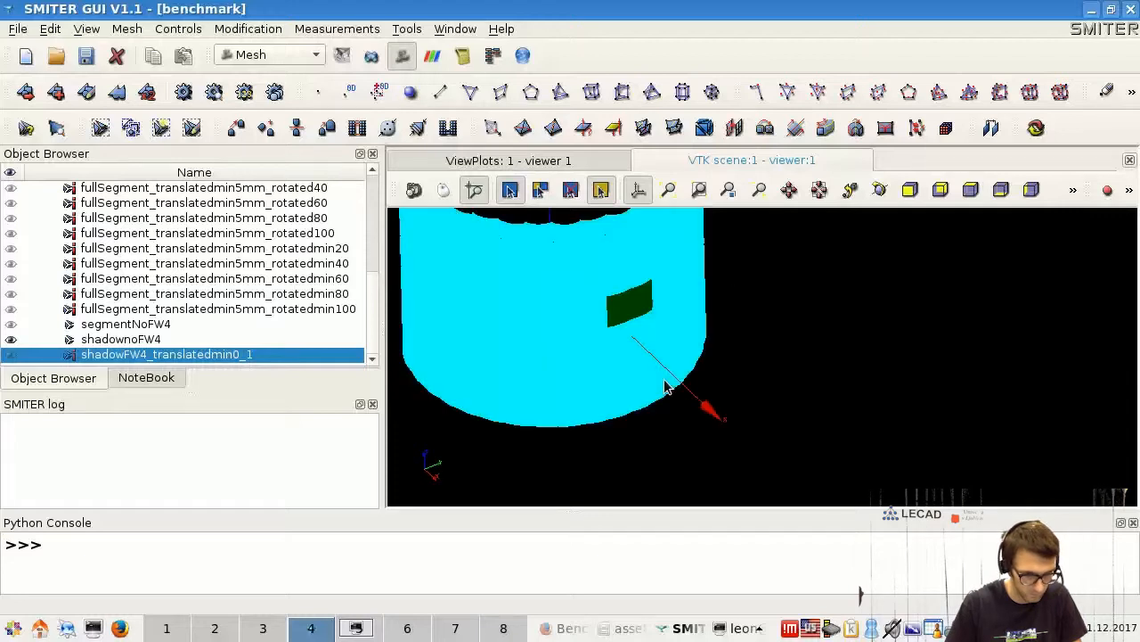
scroll(600, 356, down, 8)
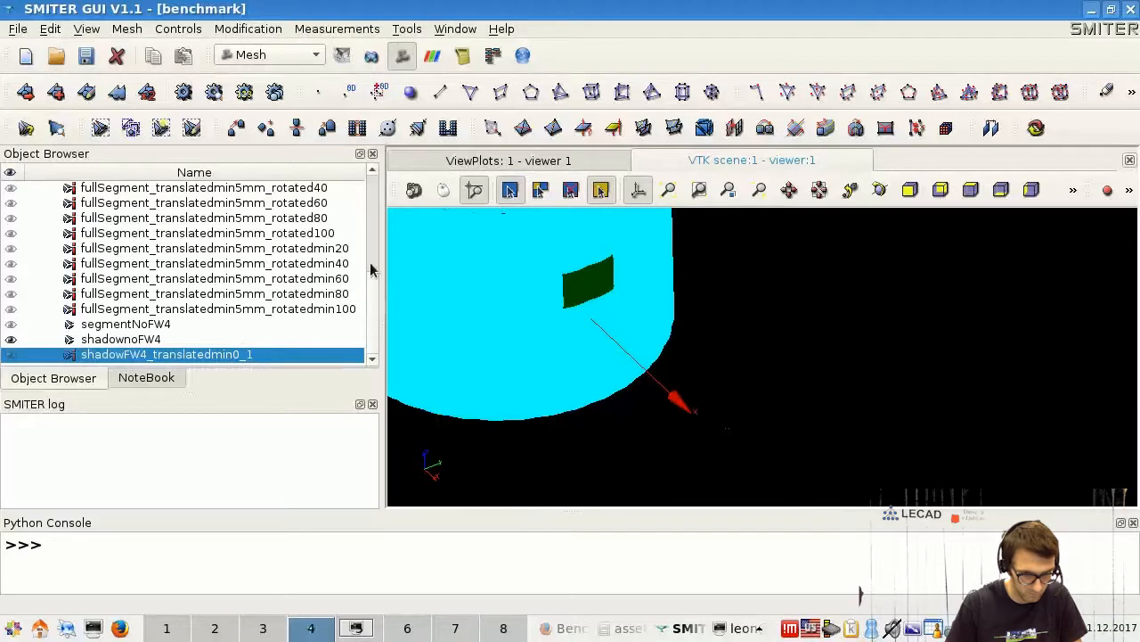
drag(374, 311, 374, 193)
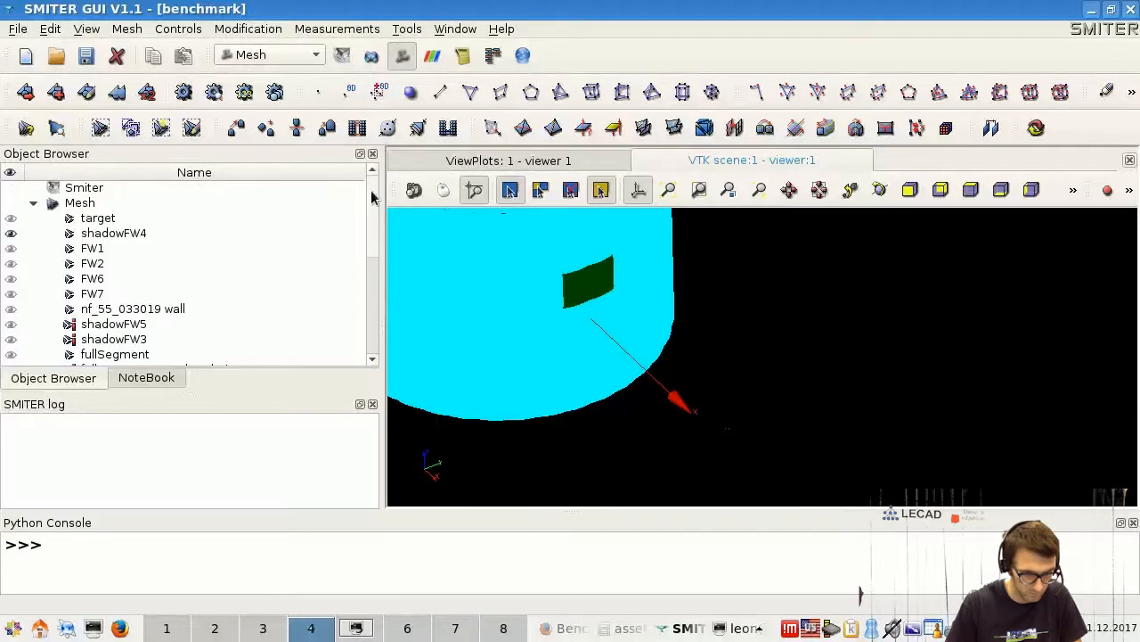
Step: Hide the original shadowFW4 mesh and display shadowFW4_translatedmin0_1 in its place
click(10, 233)
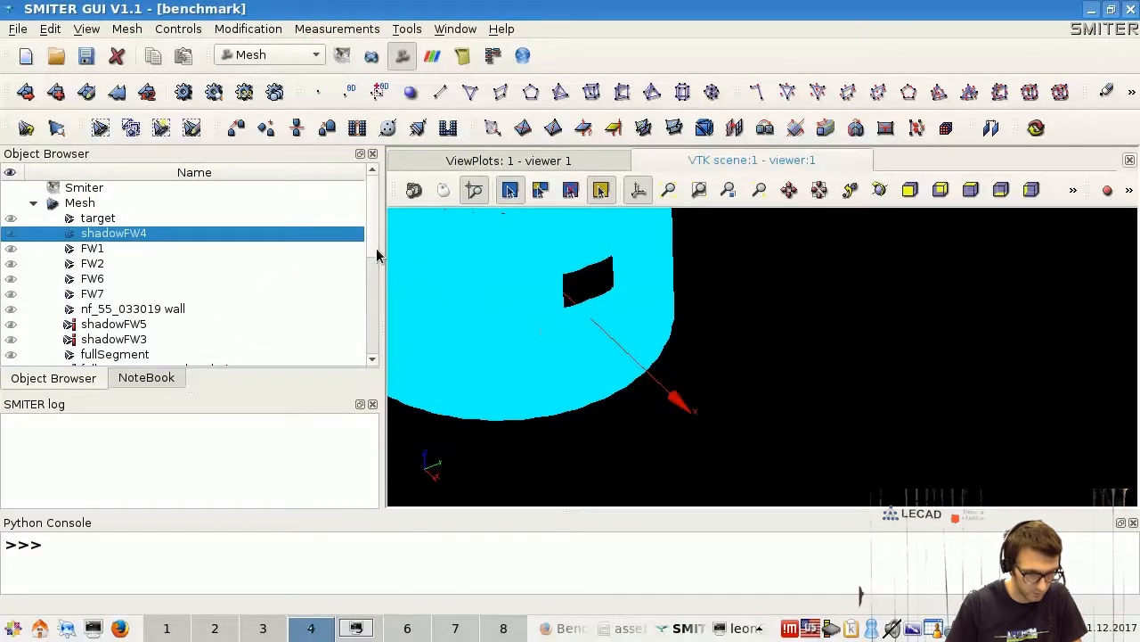
drag(375, 246, 371, 338)
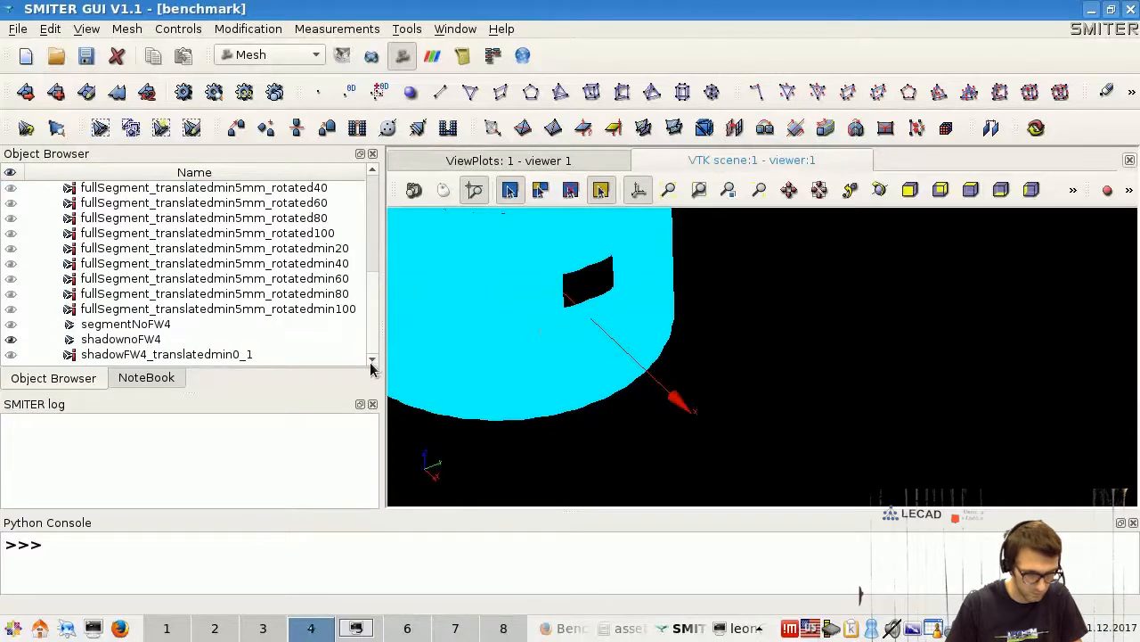
click(11, 355)
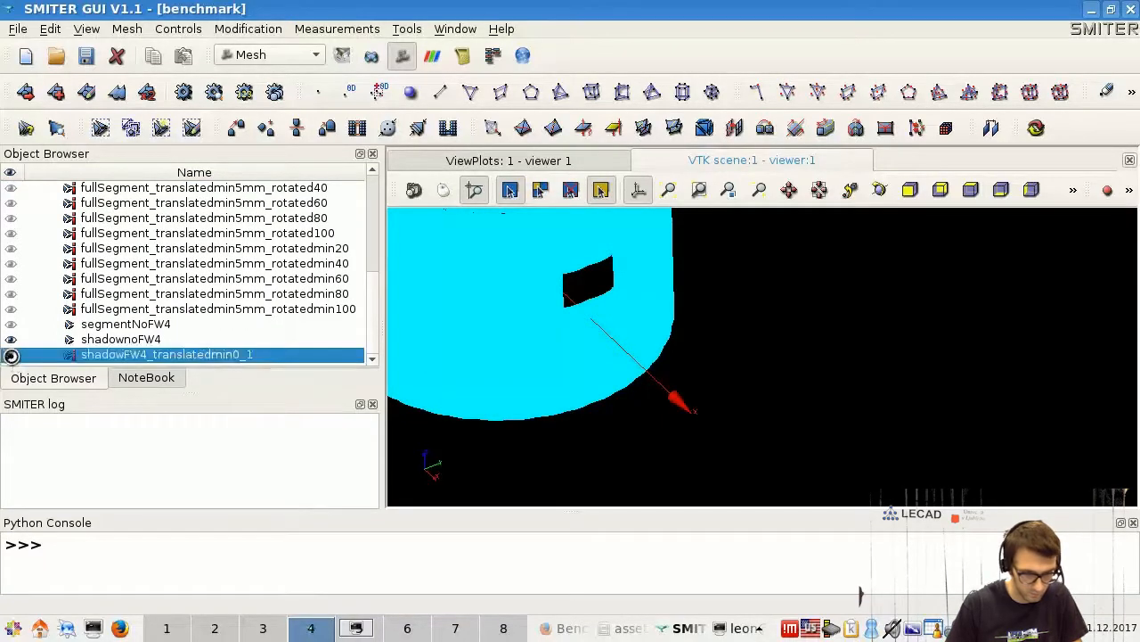
Step: Build a compound mesh named shadow from shadownoFW4 and shadowFW4_translatedmin0_1
ctrl+click(120, 339)
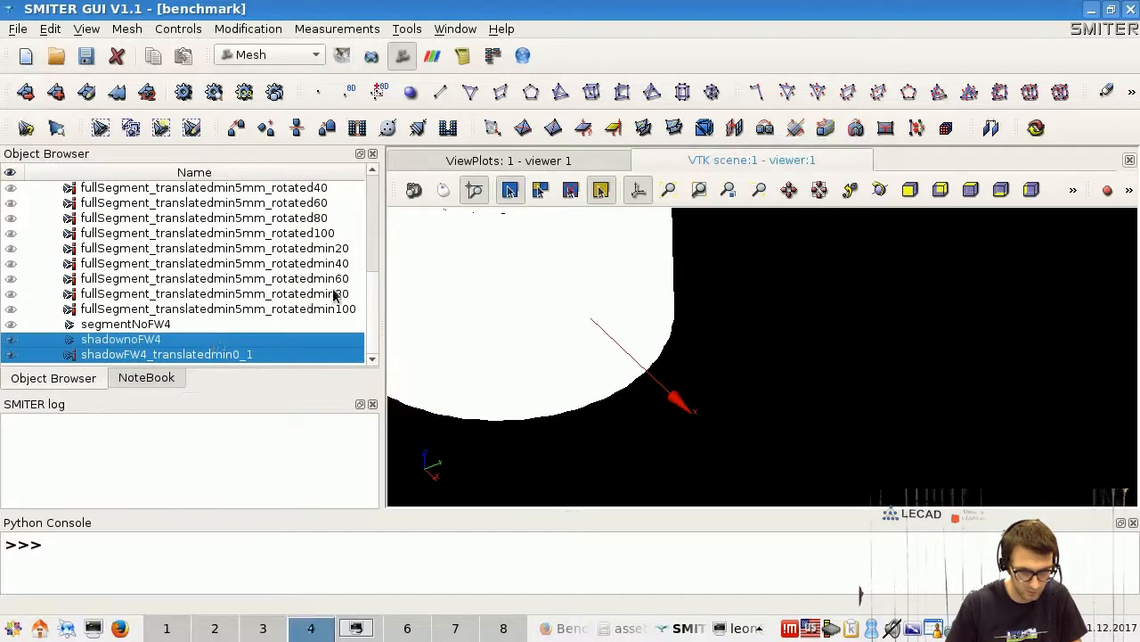
click(125, 29)
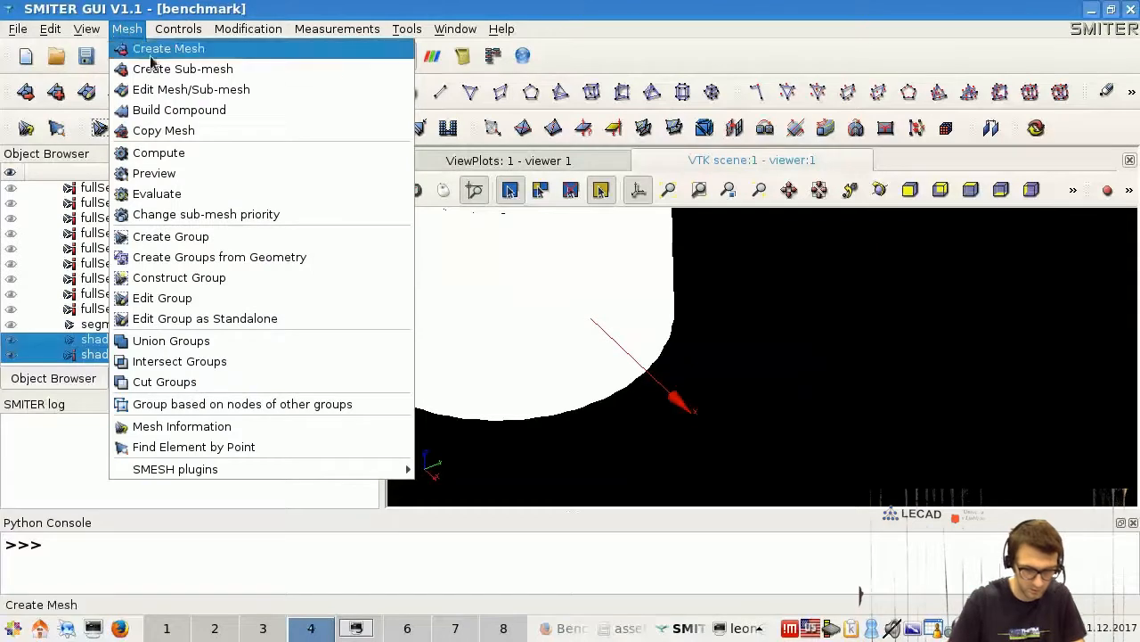
click(147, 110)
drag(574, 219, 395, 221)
text(sh)
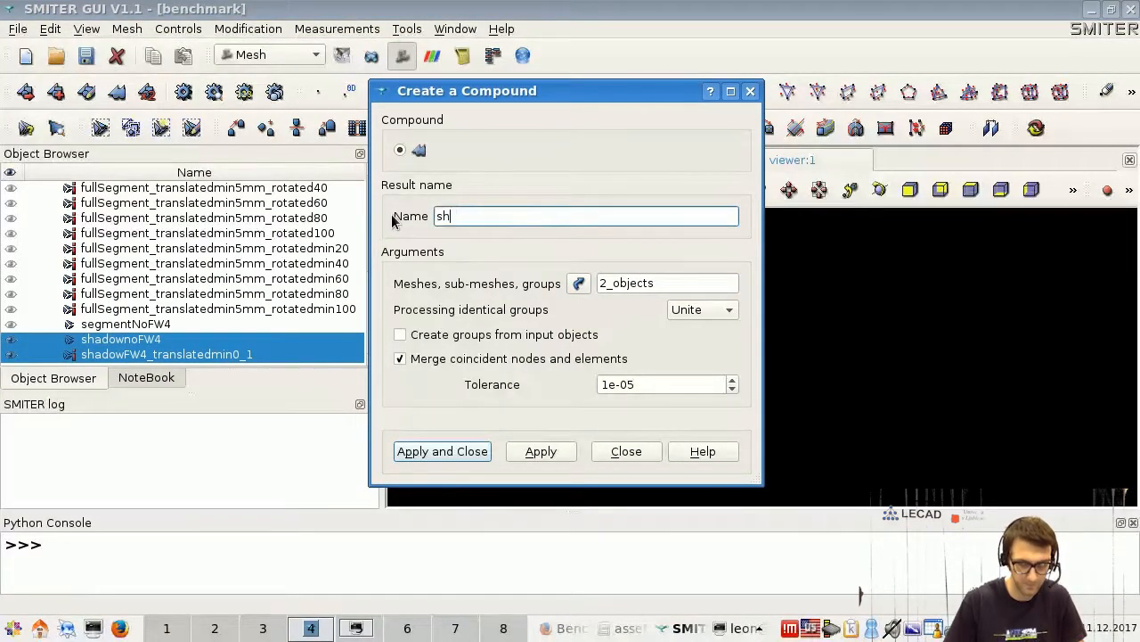
click(471, 456)
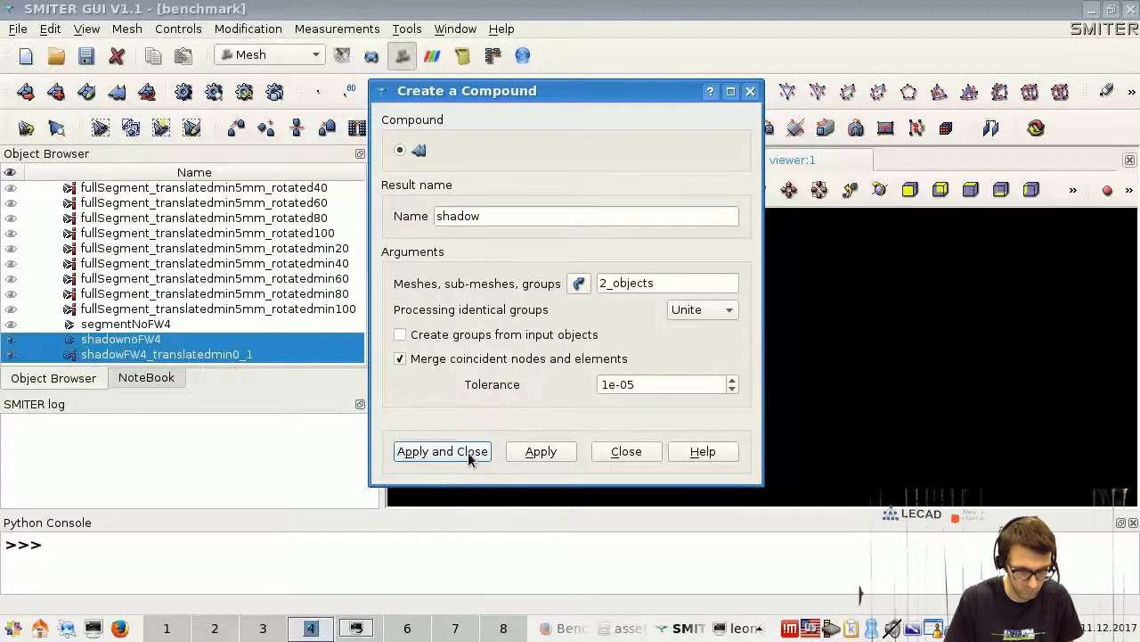
click(474, 452)
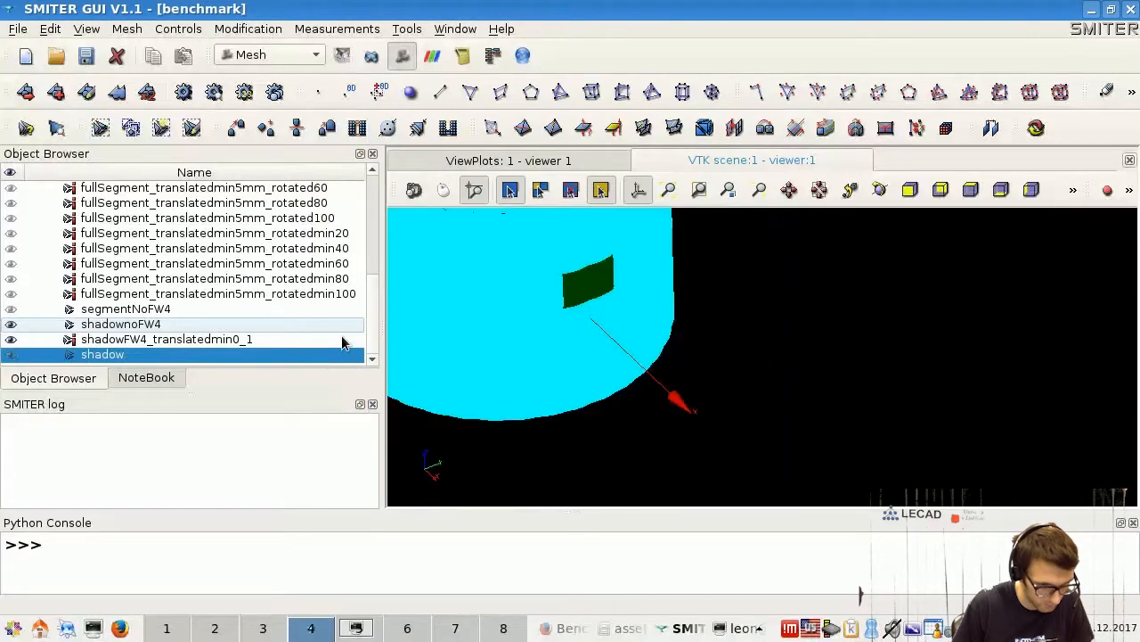
Step: Hide shadownoFW4 and shadowFW4_translatedmin0_1 and display only the shadow compound mesh
click(10, 325)
click(11, 344)
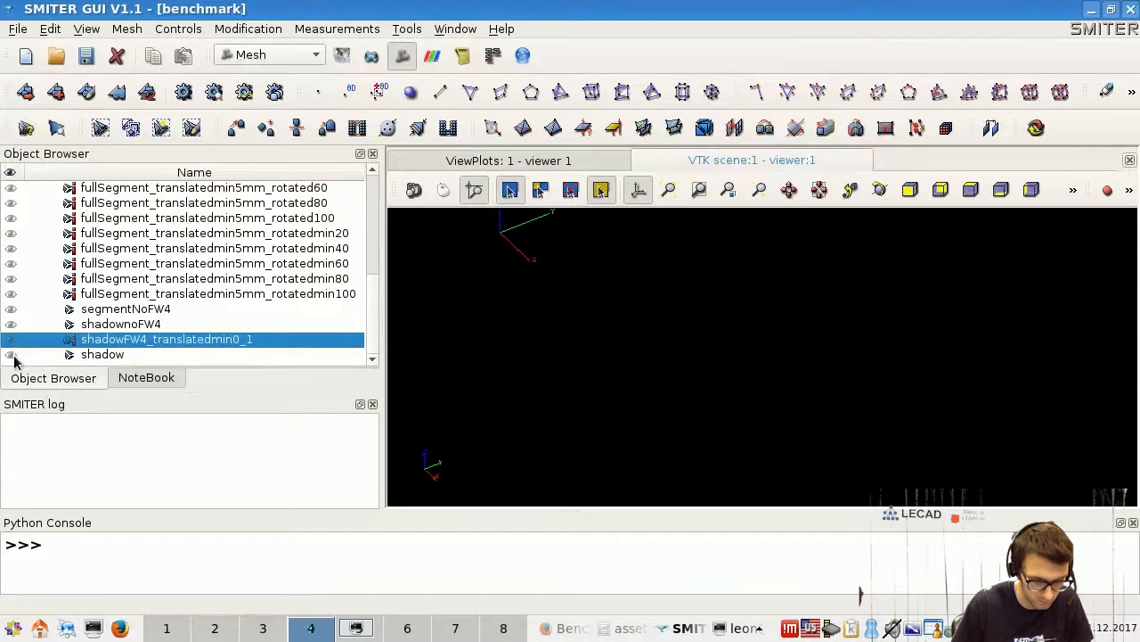
click(14, 355)
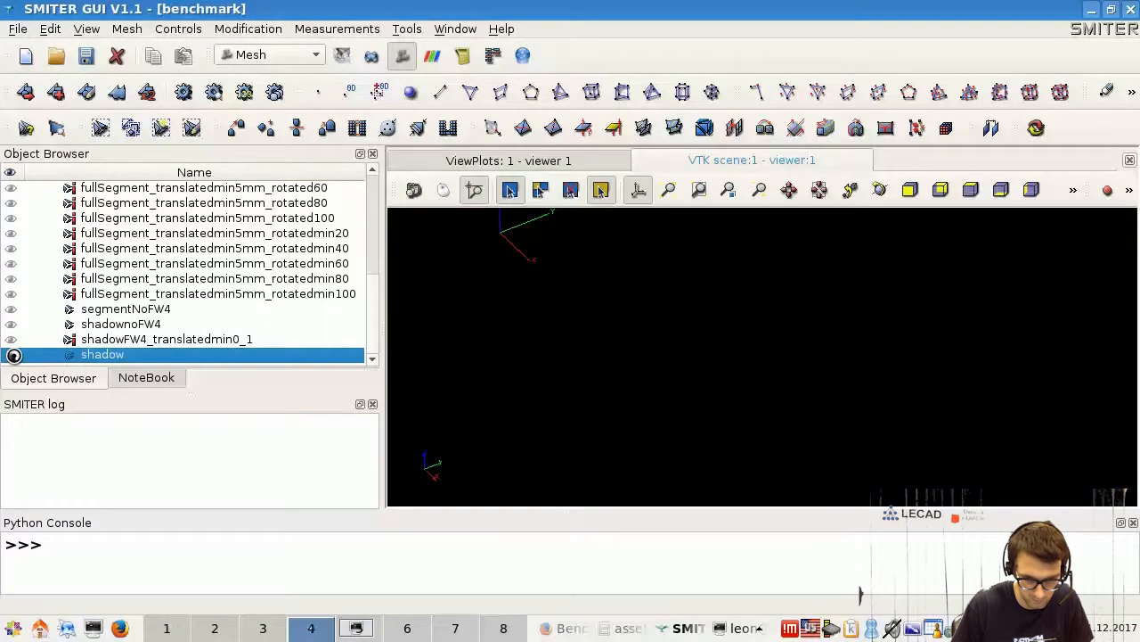
click(13, 354)
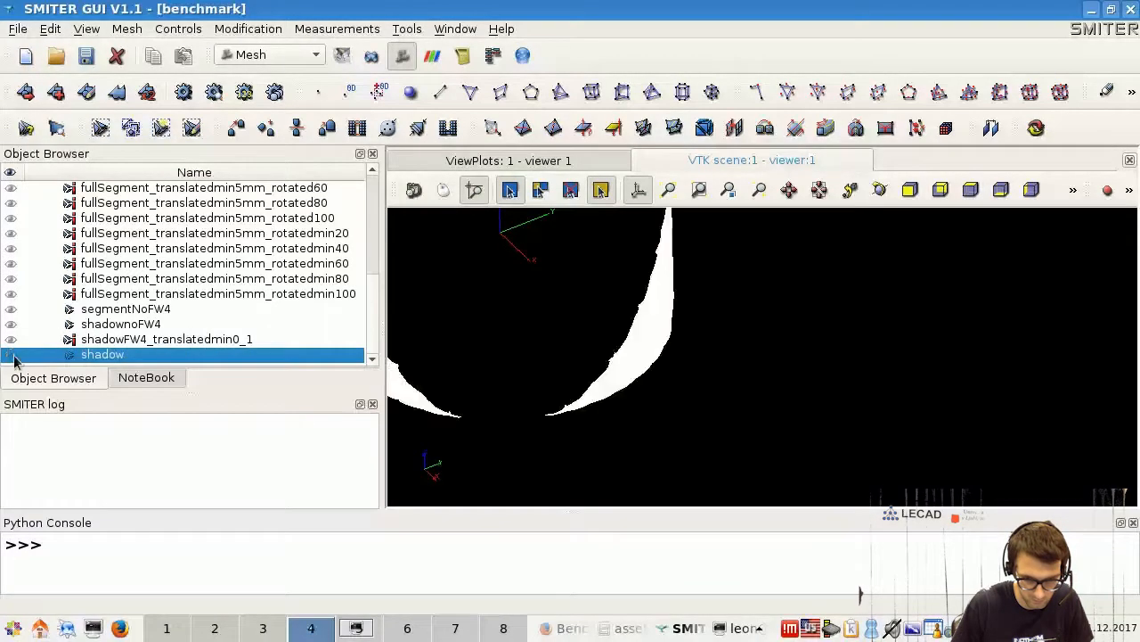
Step: Examine the panel edges of the shadow compound up close in a side view along the Y axis
click(1031, 190)
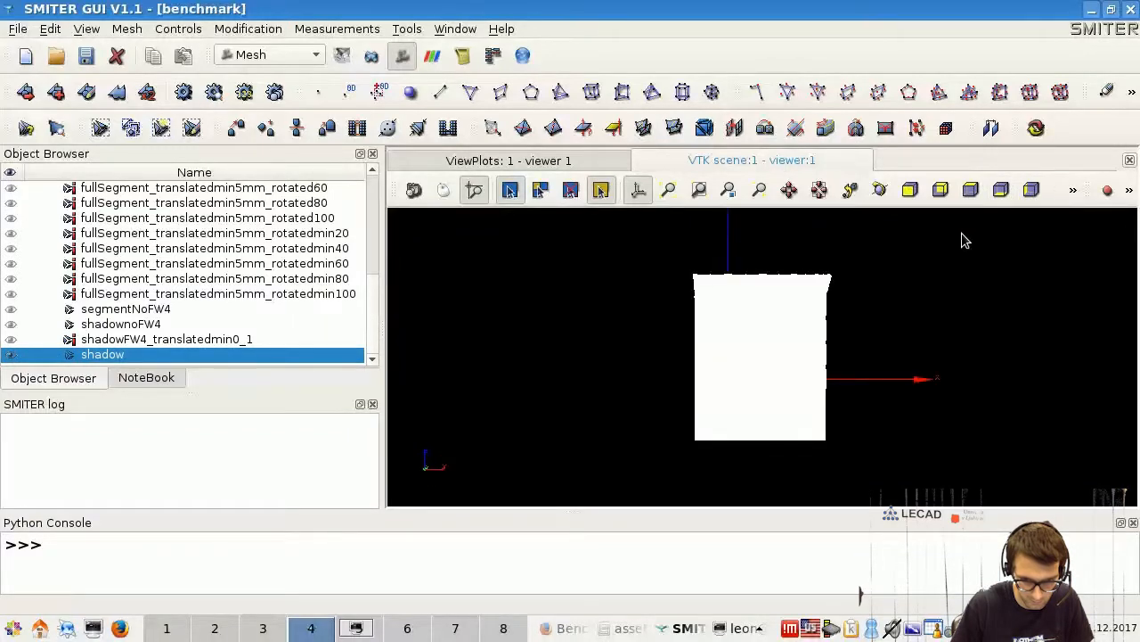
scroll(854, 374, up, 5)
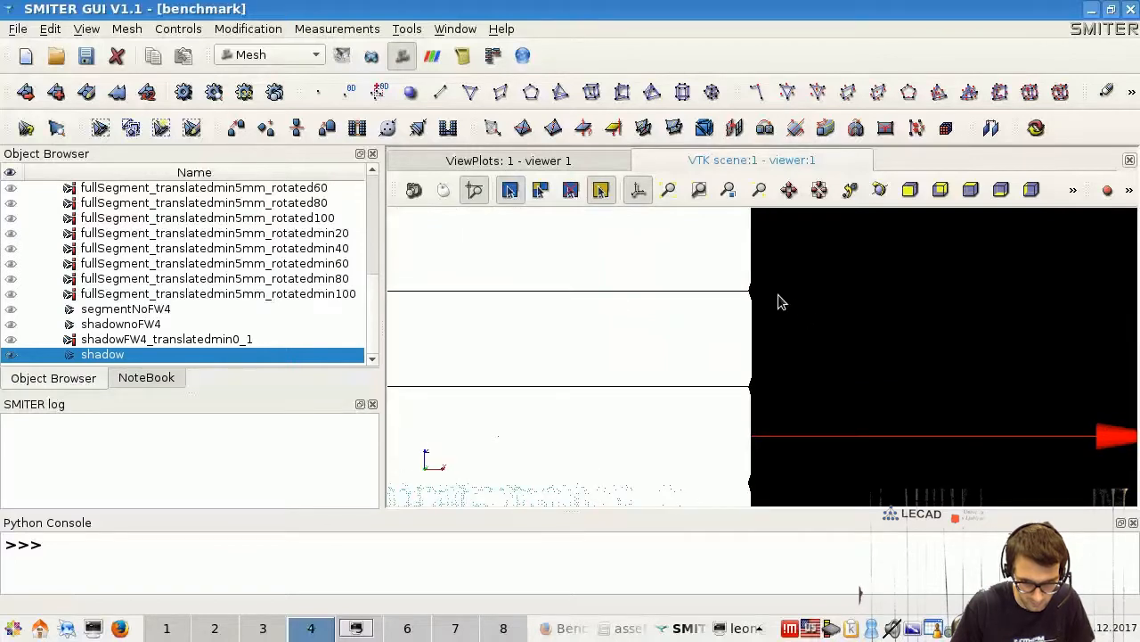
scroll(730, 287, up, 2)
scroll(730, 287, up, 4)
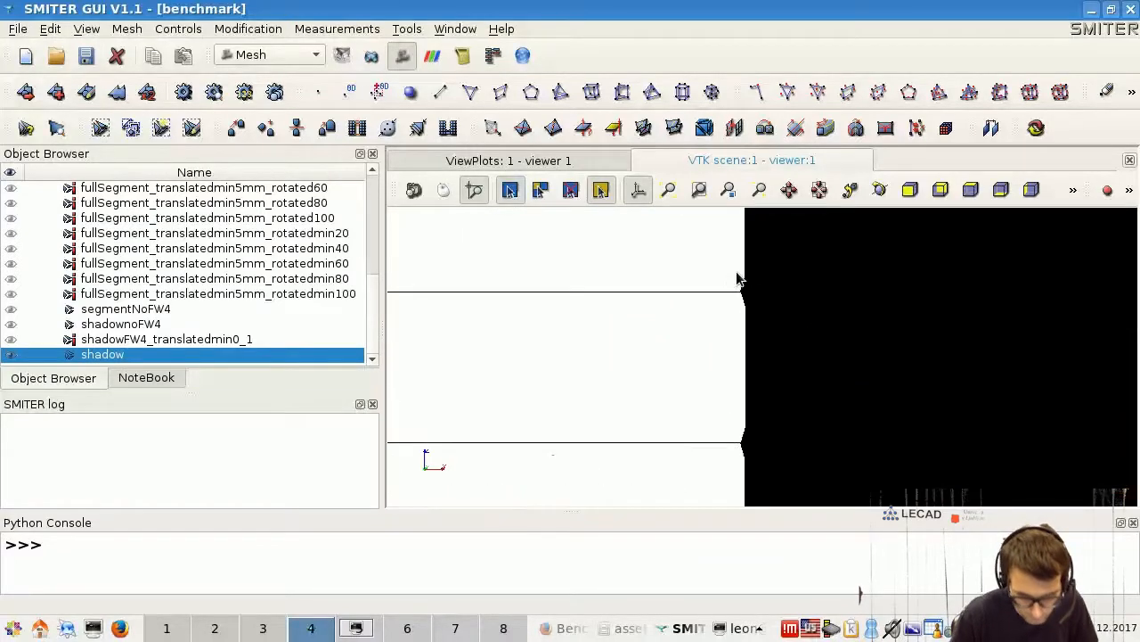
scroll(748, 324, up, 4)
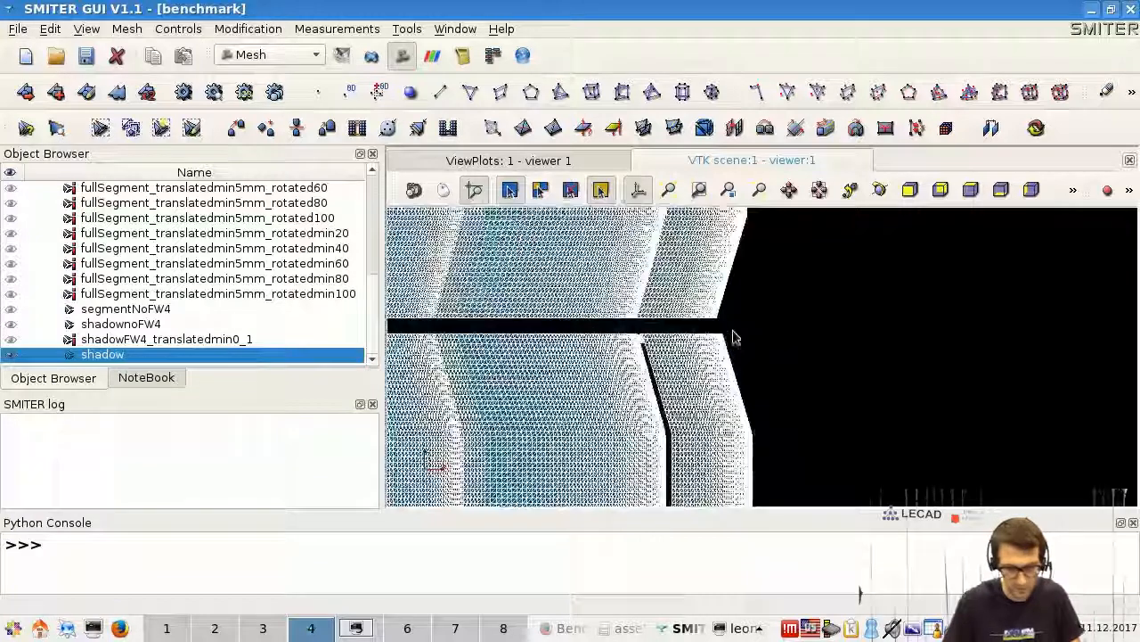